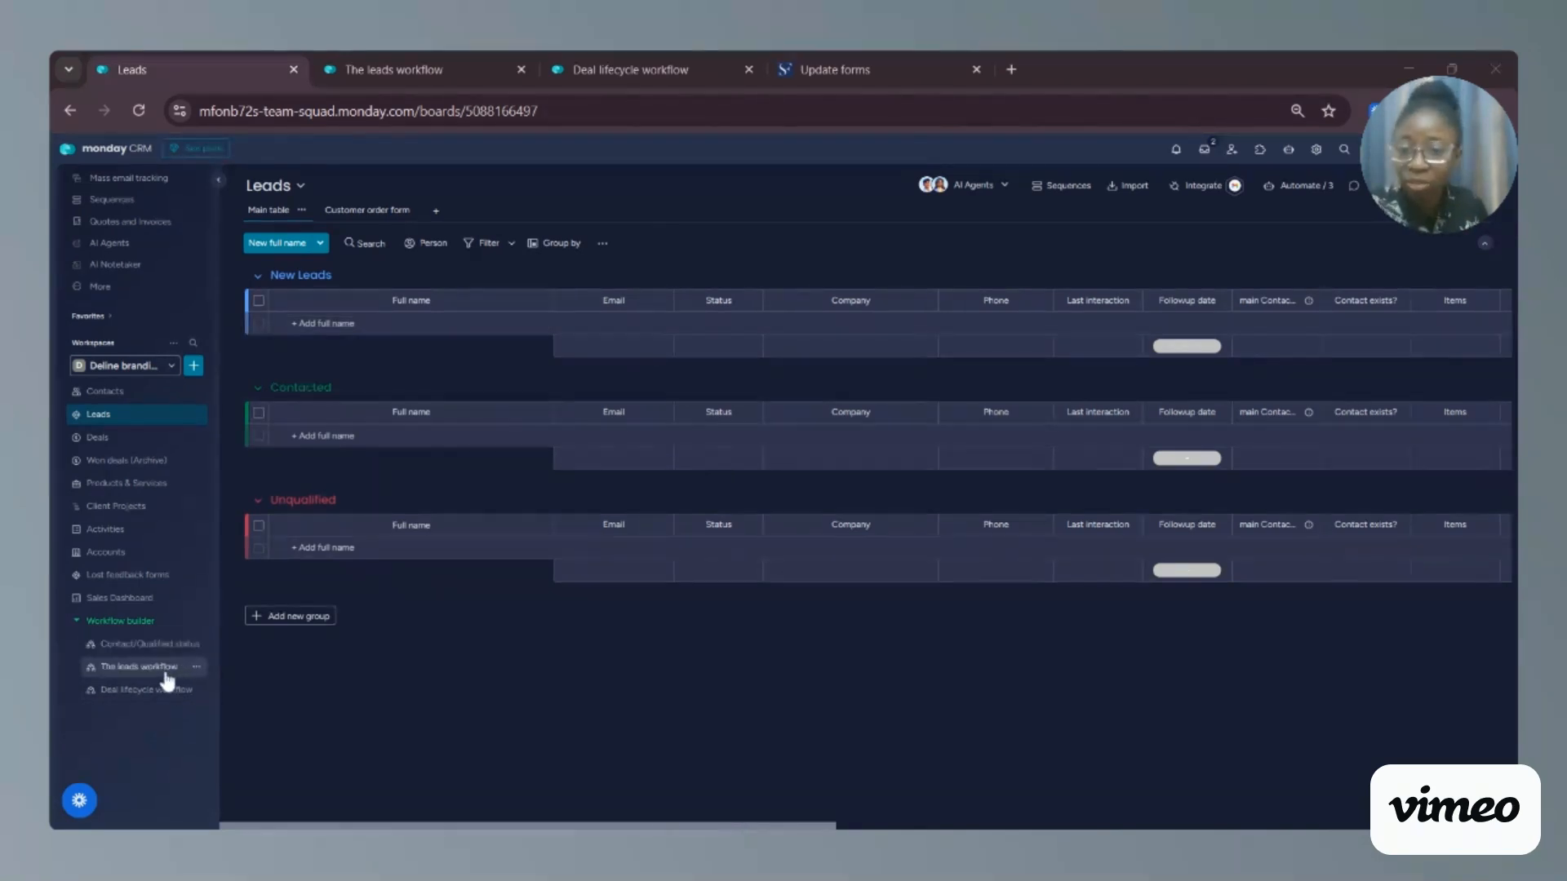
# - Open the leads workflow and examine its trigger, notification and both branches of the main Contacts check
pyautogui.click(396, 71)
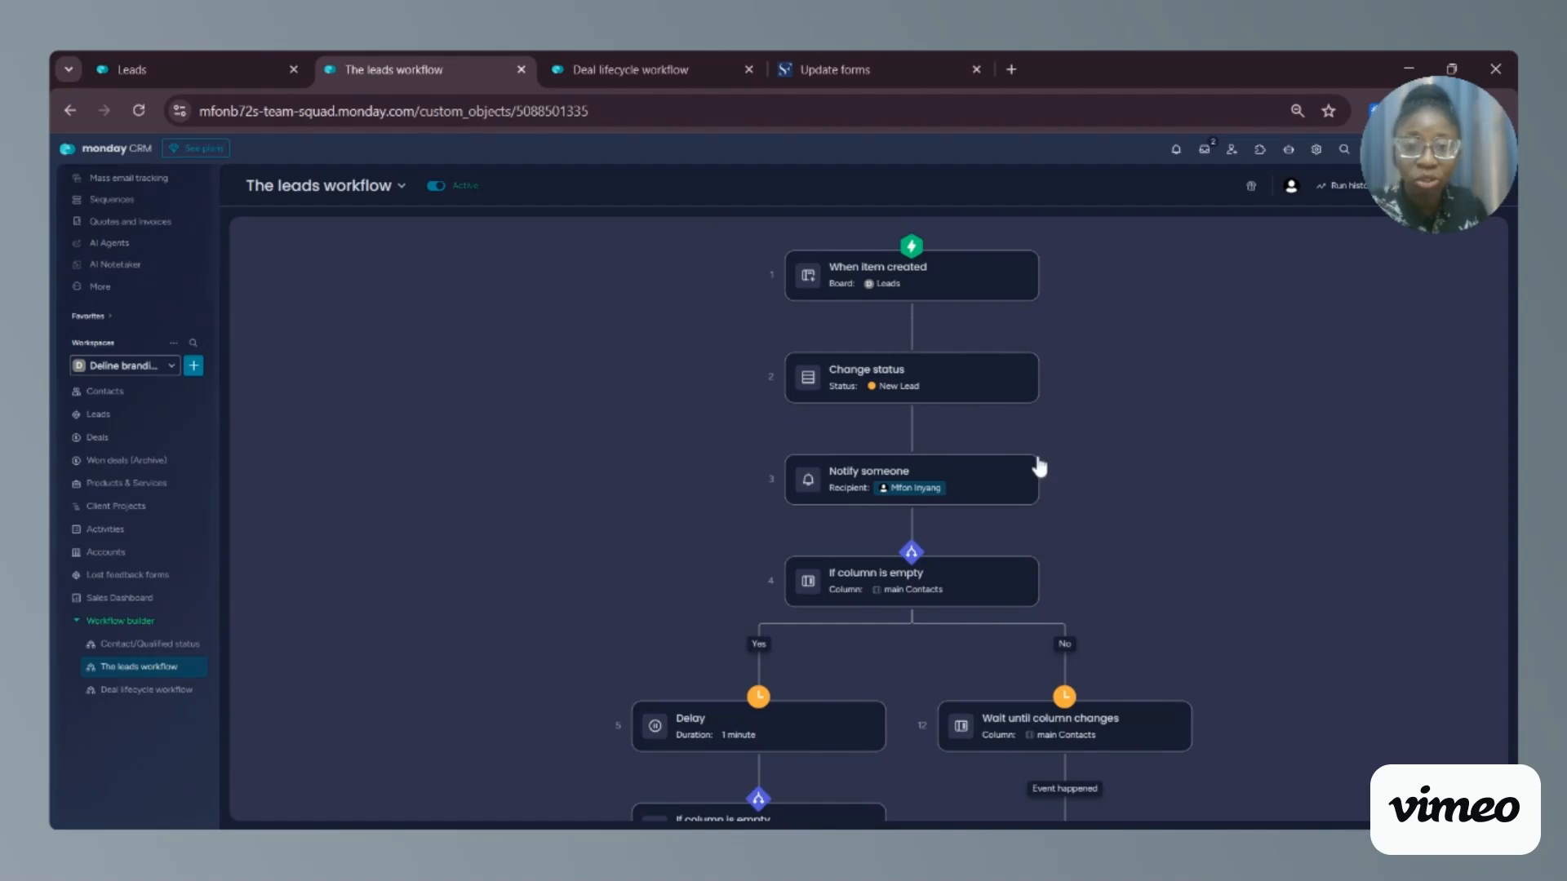
pyautogui.moveTo(1130, 546); pyautogui.dragTo(1131, 254)
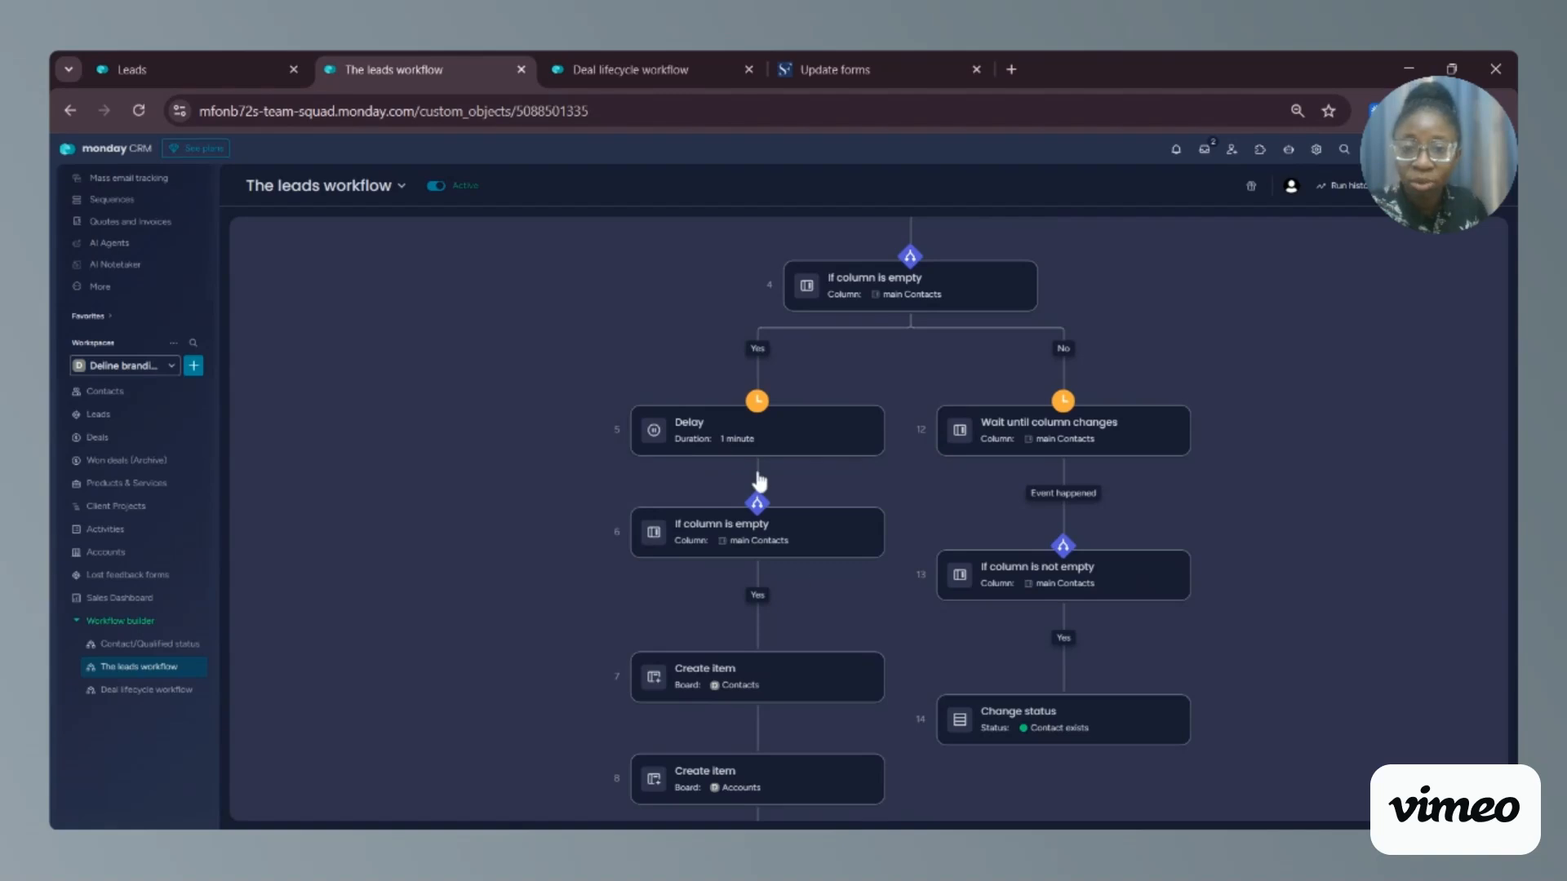
pyautogui.moveTo(584, 587); pyautogui.dragTo(511, 217)
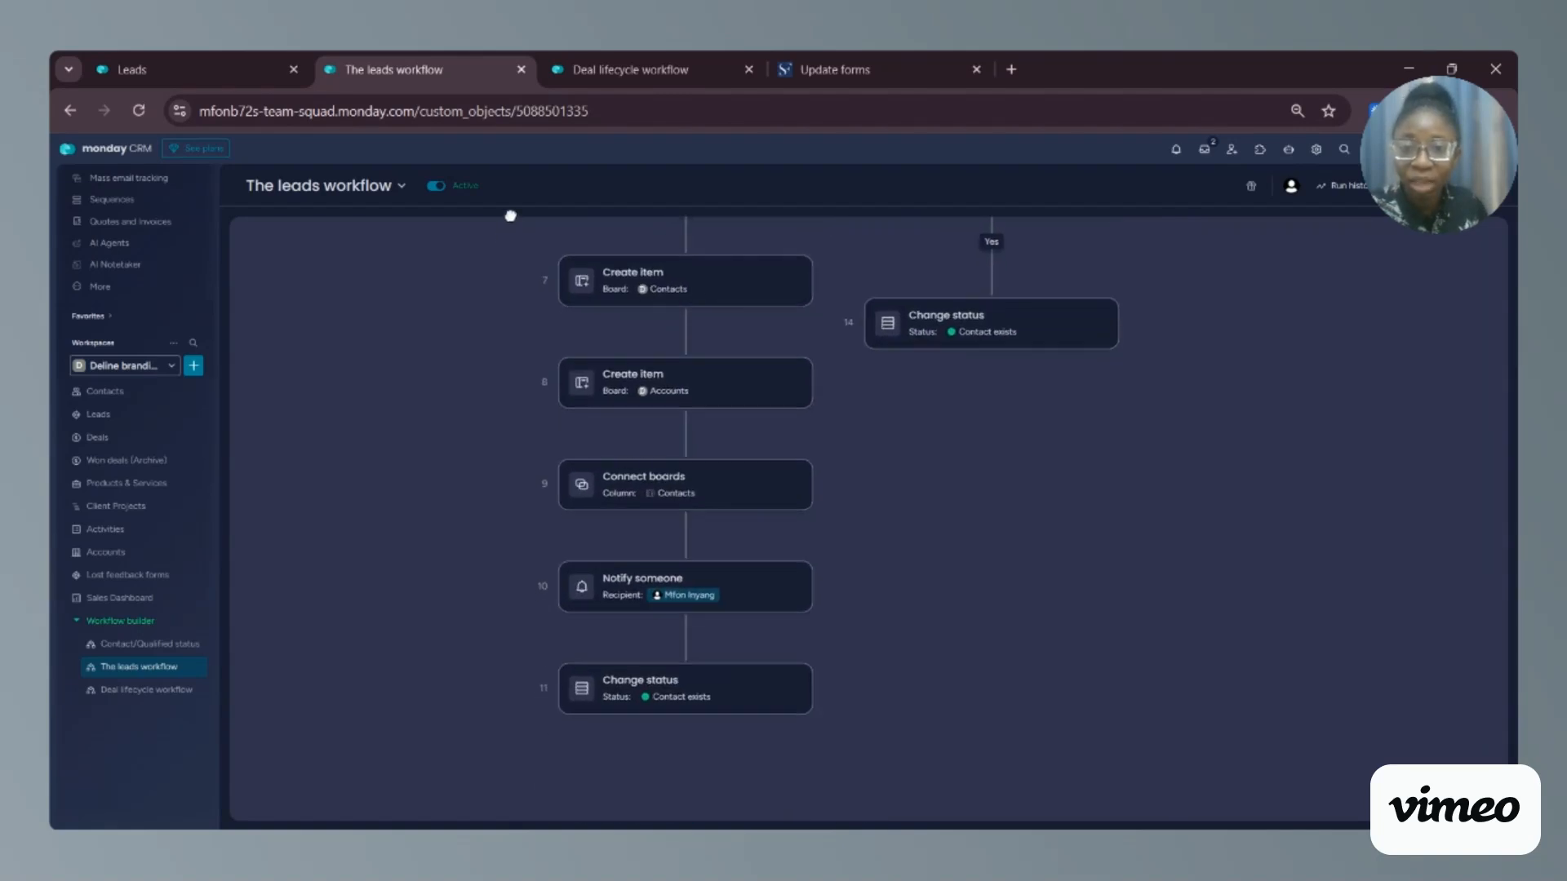
pyautogui.moveTo(905, 493); pyautogui.dragTo(897, 876)
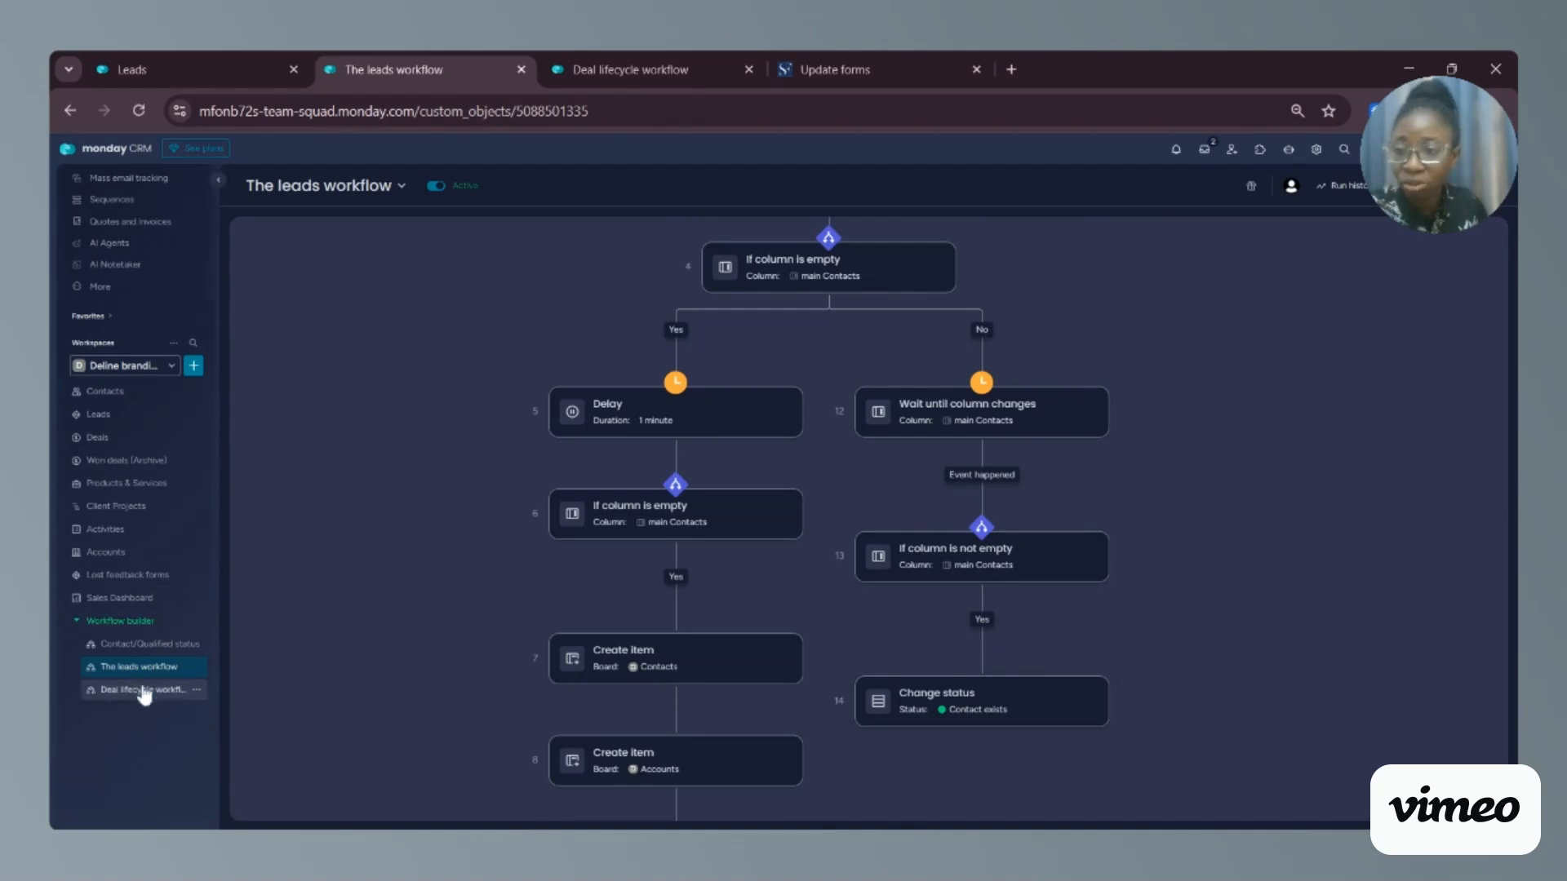
pyautogui.moveTo(1151, 325); pyautogui.dragTo(1161, 633)
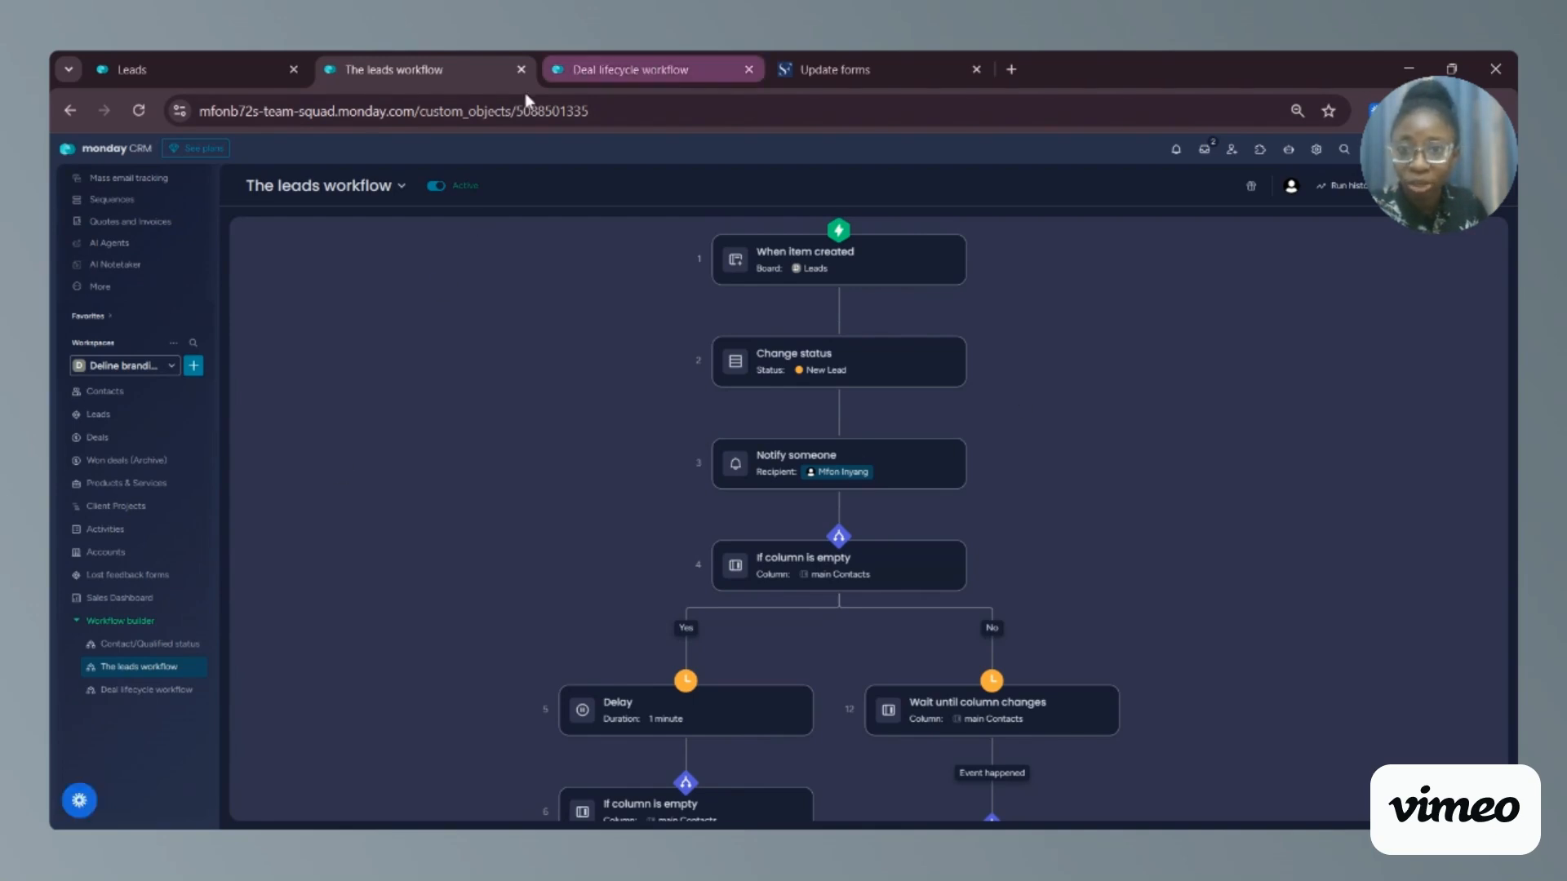
# - Open the Deal lifecycle workflow and examine its Discovery, Quoted, Won and Lost branches
pyautogui.click(598, 73)
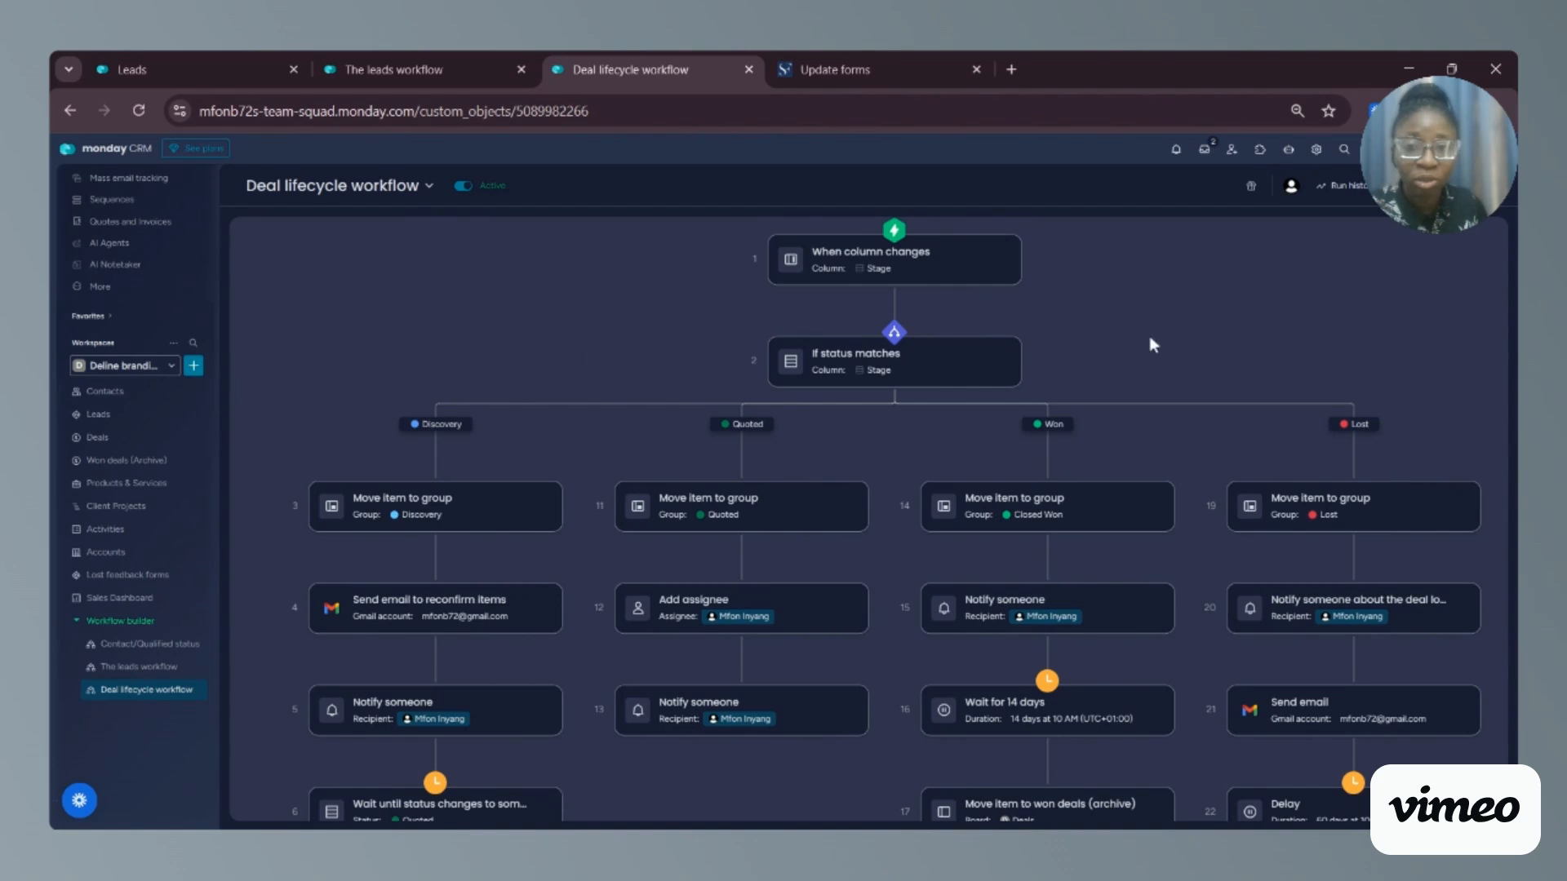
pyautogui.moveTo(1191, 352); pyautogui.dragTo(1161, 208)
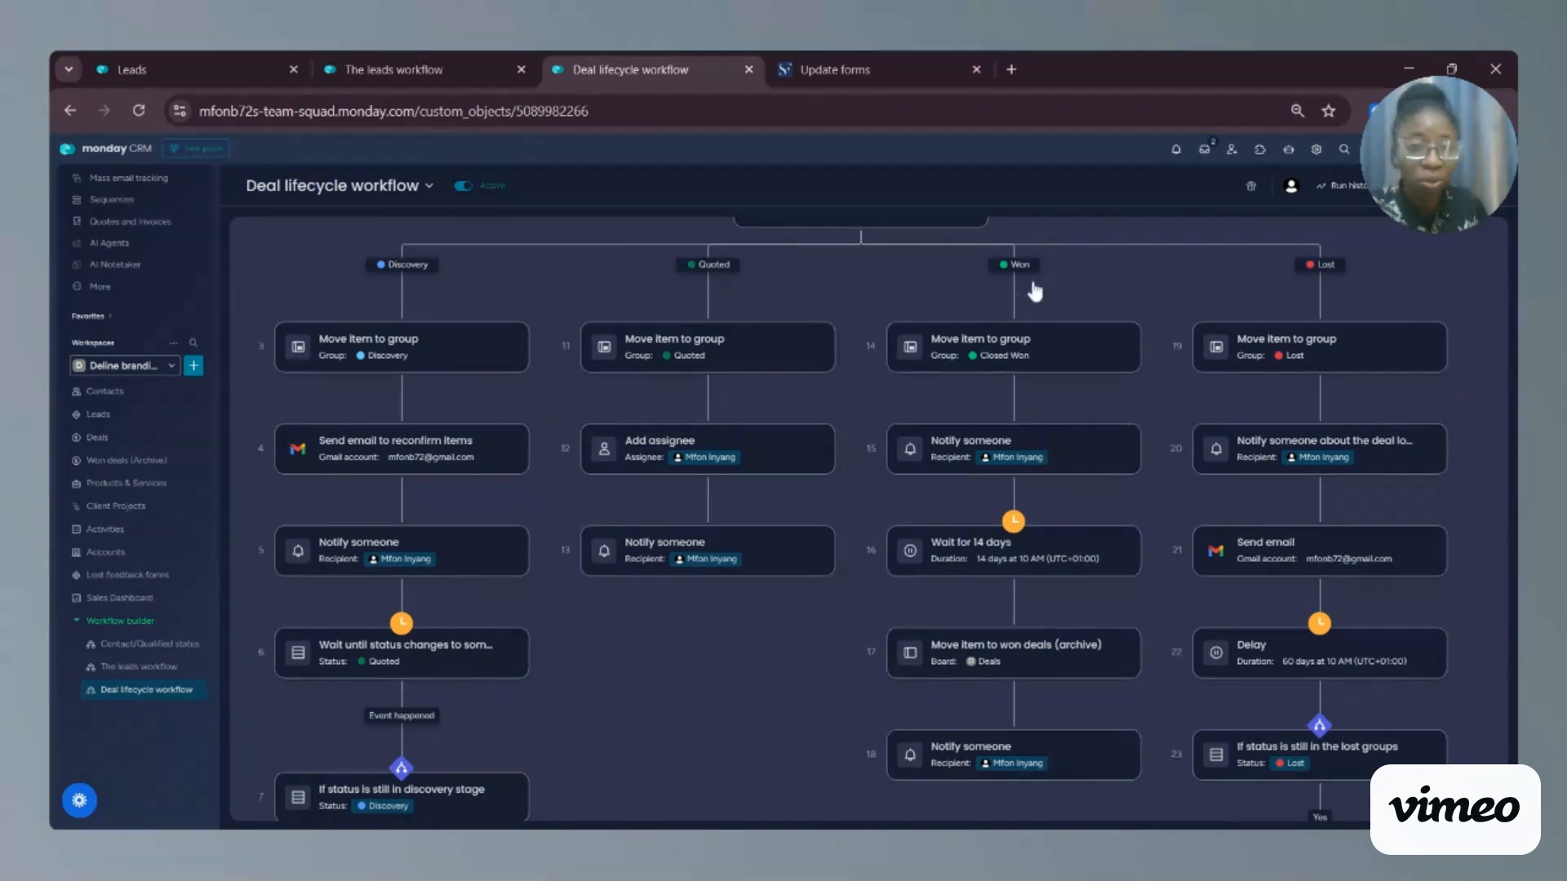
# - Open the Leads board's Customer order form and continue with the saved form entries
pyautogui.click(124, 417)
pyautogui.click(184, 70)
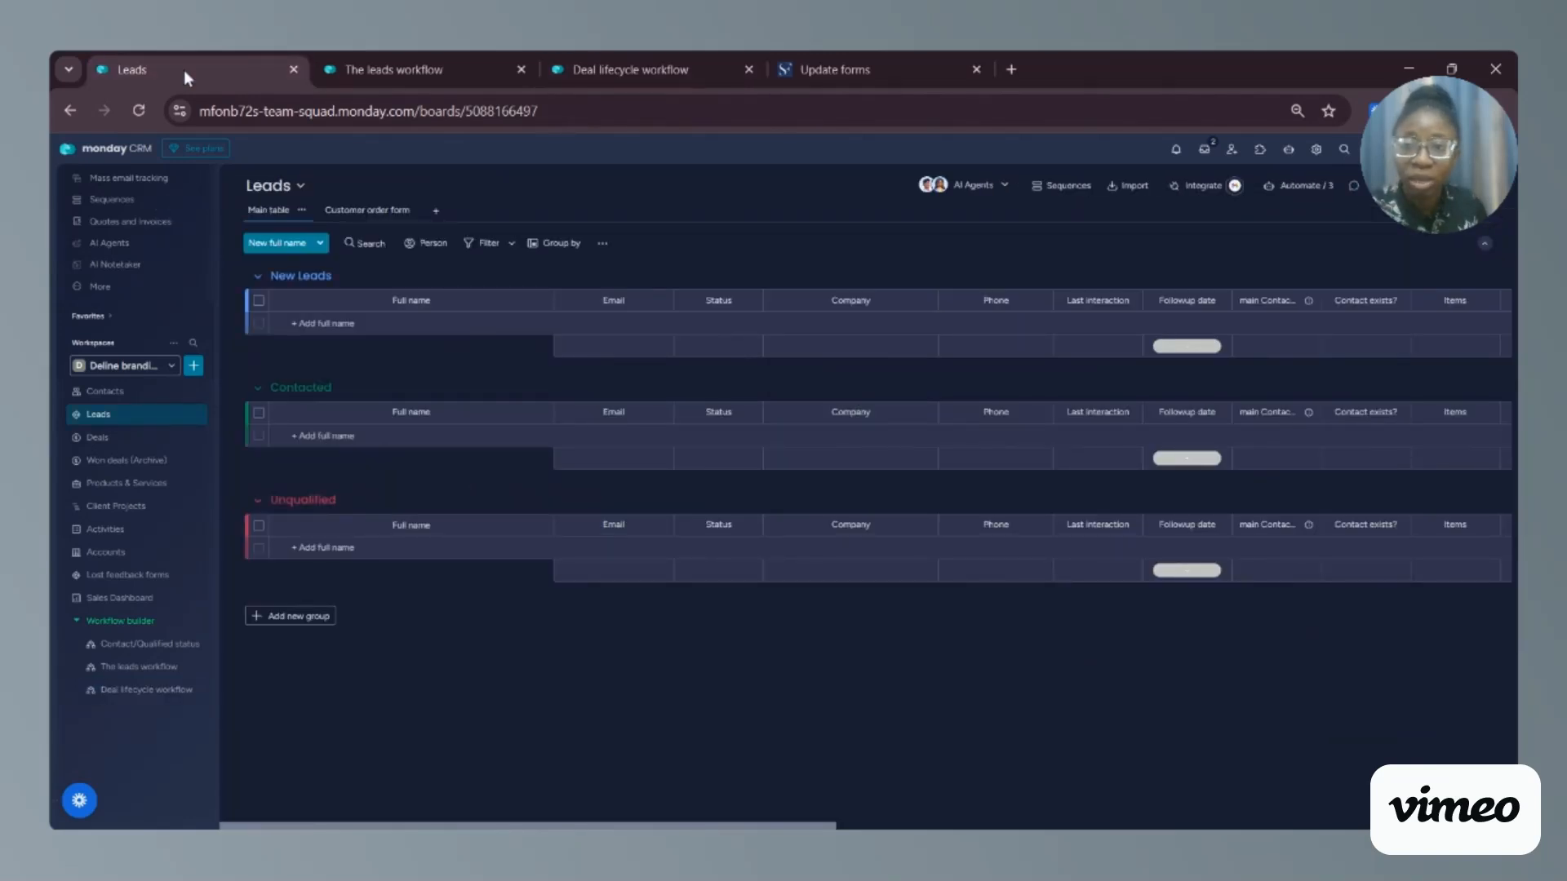
pyautogui.click(386, 212)
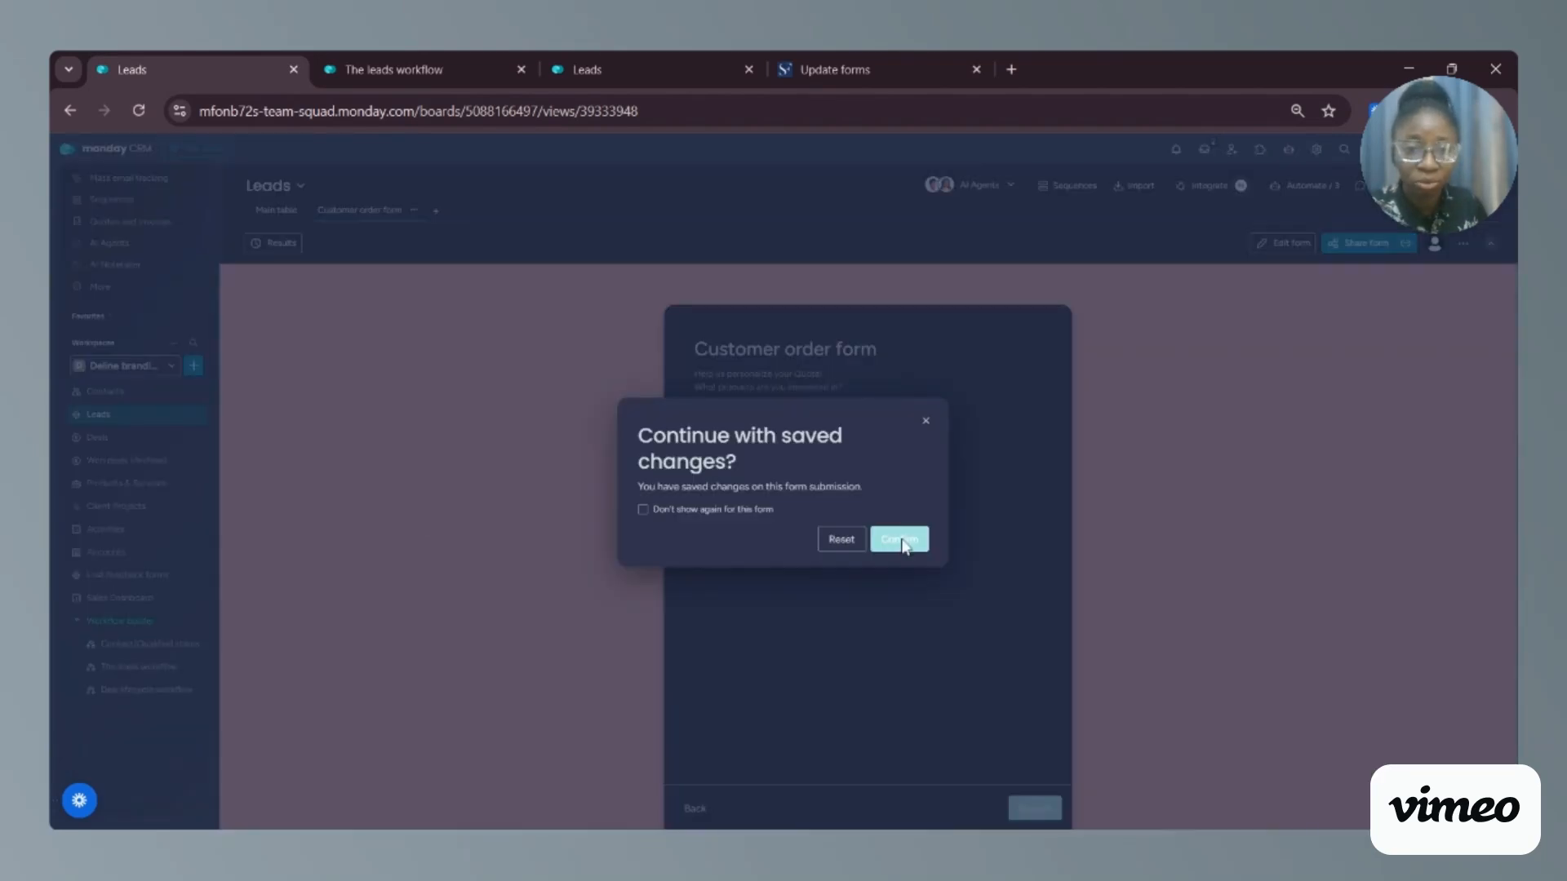
pyautogui.click(899, 539)
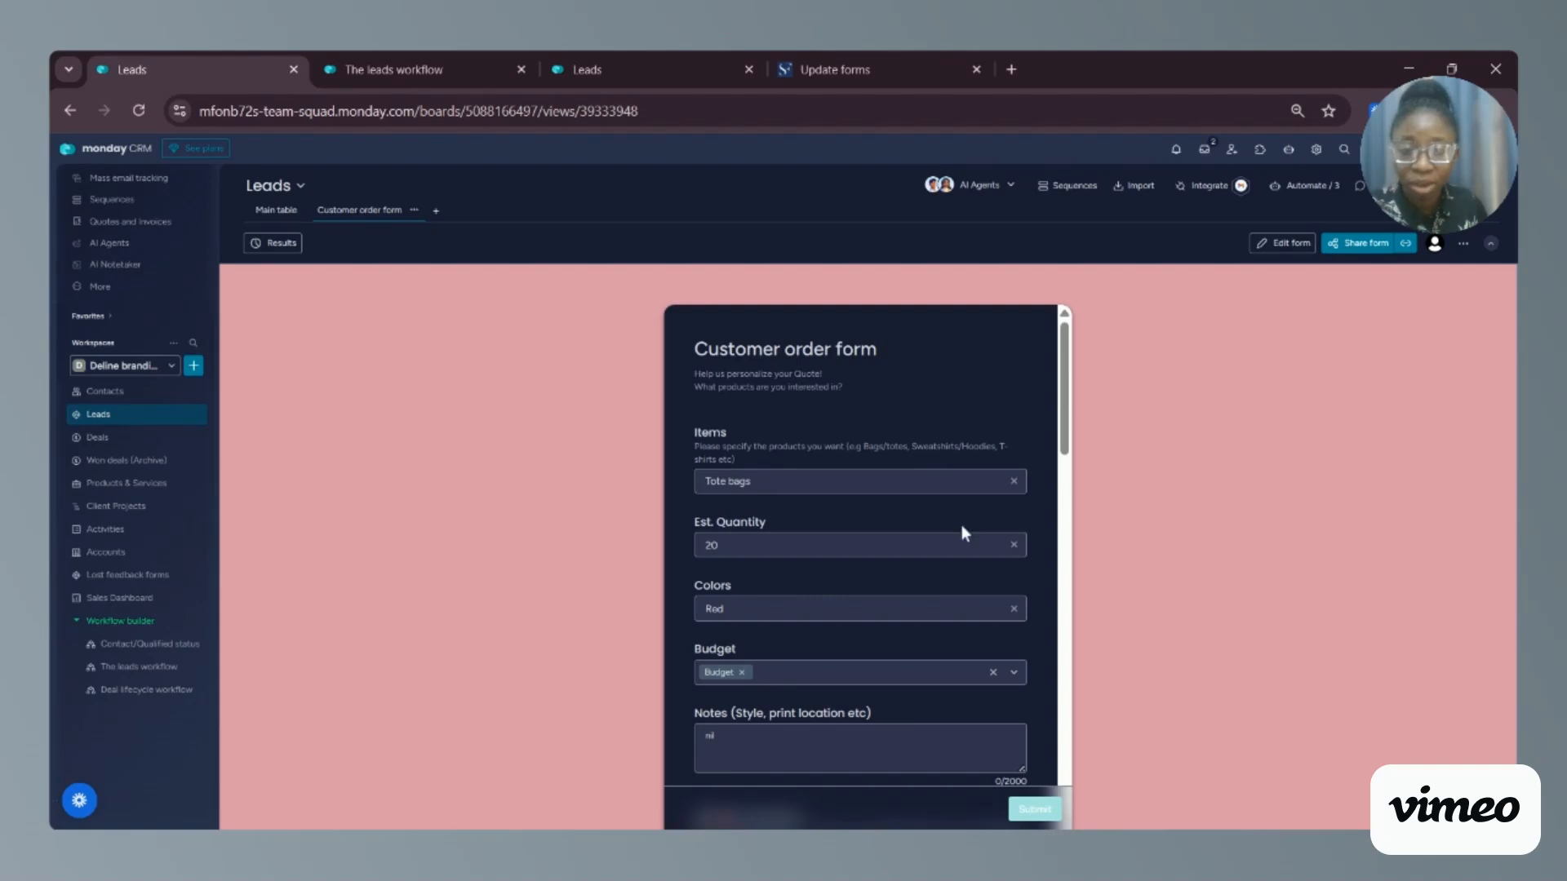
# - Review the filled-in order form from the requested items and additional products through shipping, artwork and contact details
pyautogui.scroll(-3, 780, 528)
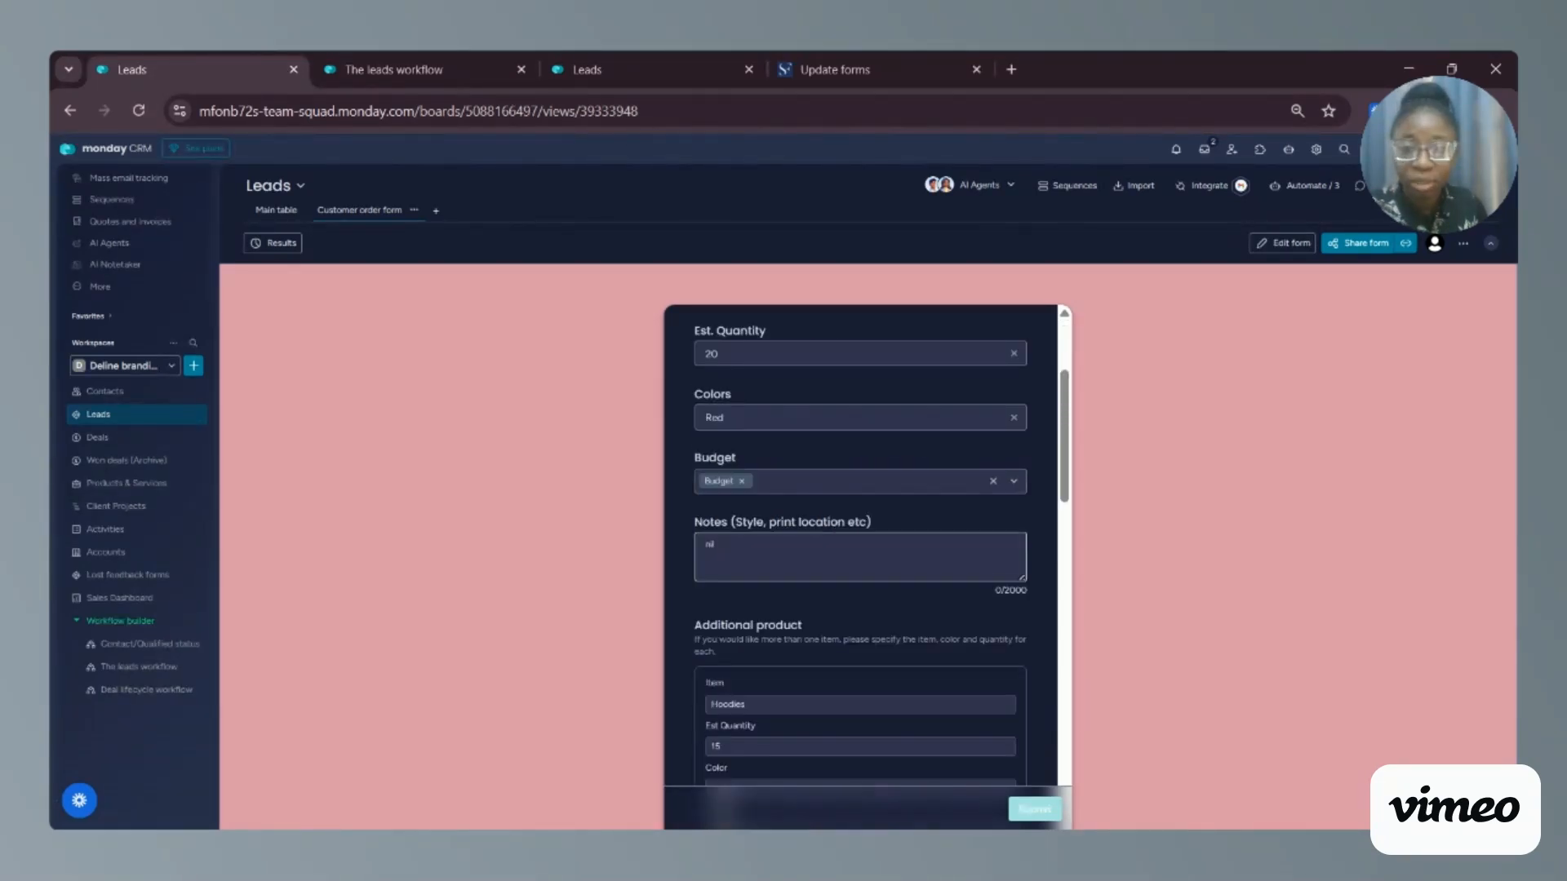
pyautogui.scroll(-3, 808, 530)
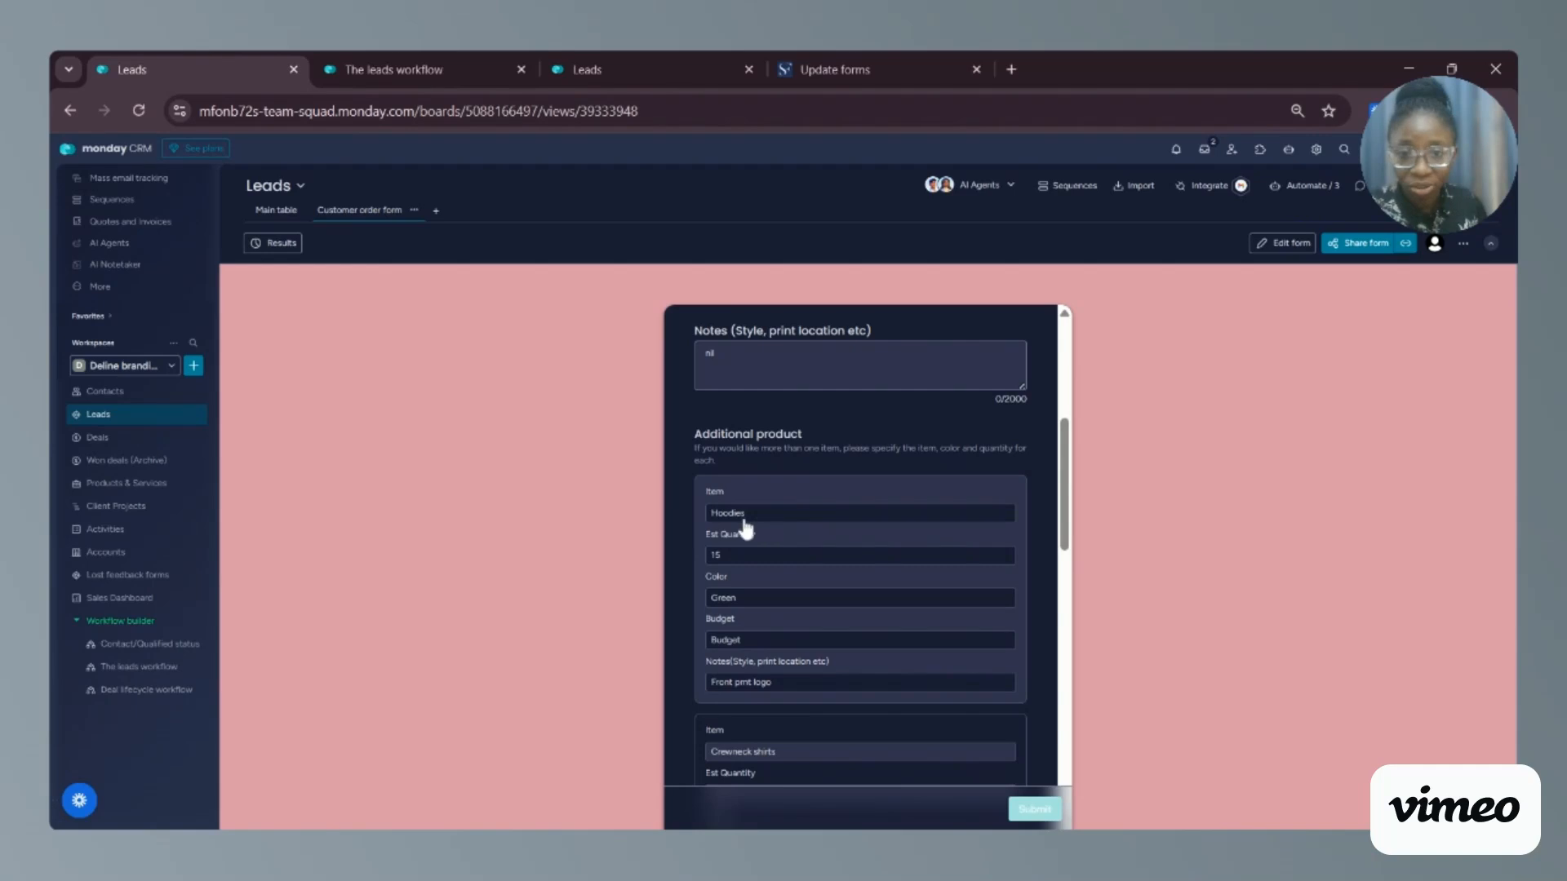
pyautogui.scroll(-1, 839, 564)
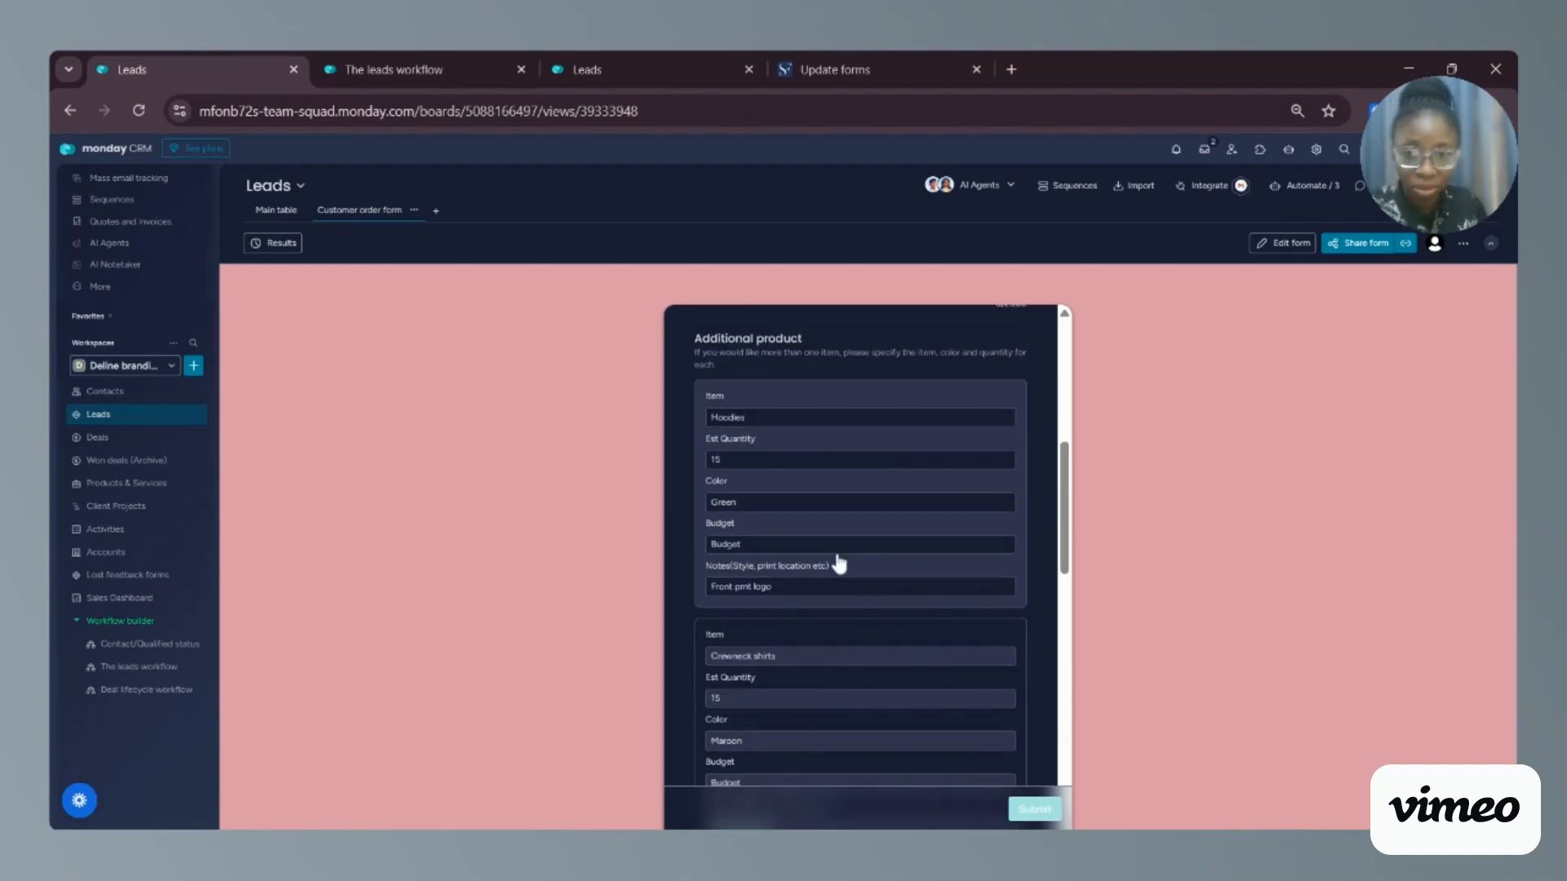
pyautogui.scroll(-2, 827, 555)
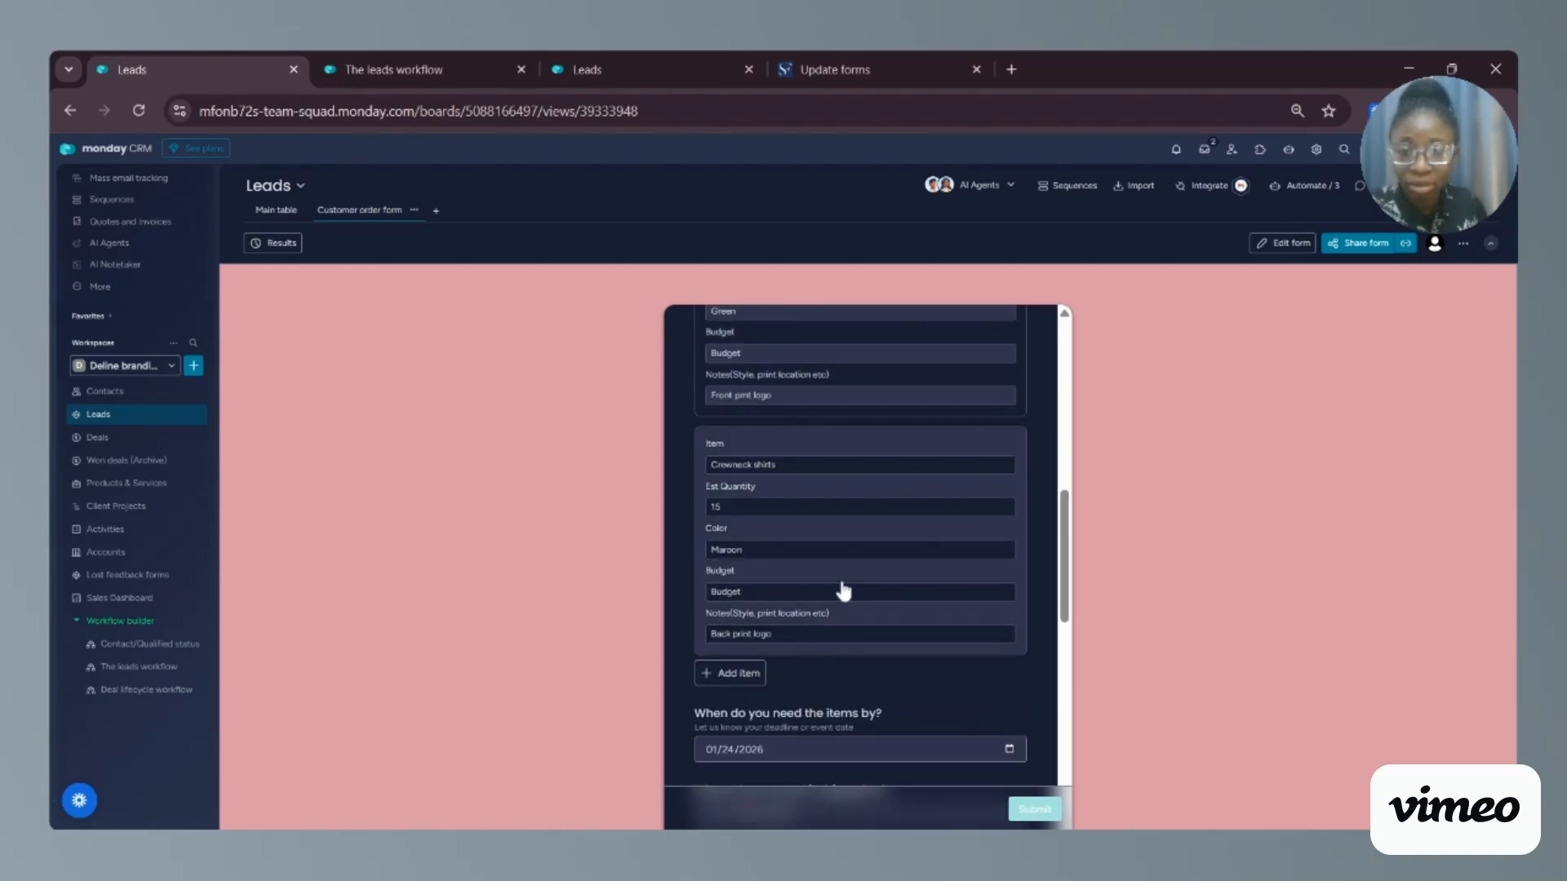
pyautogui.scroll(-3, 856, 555)
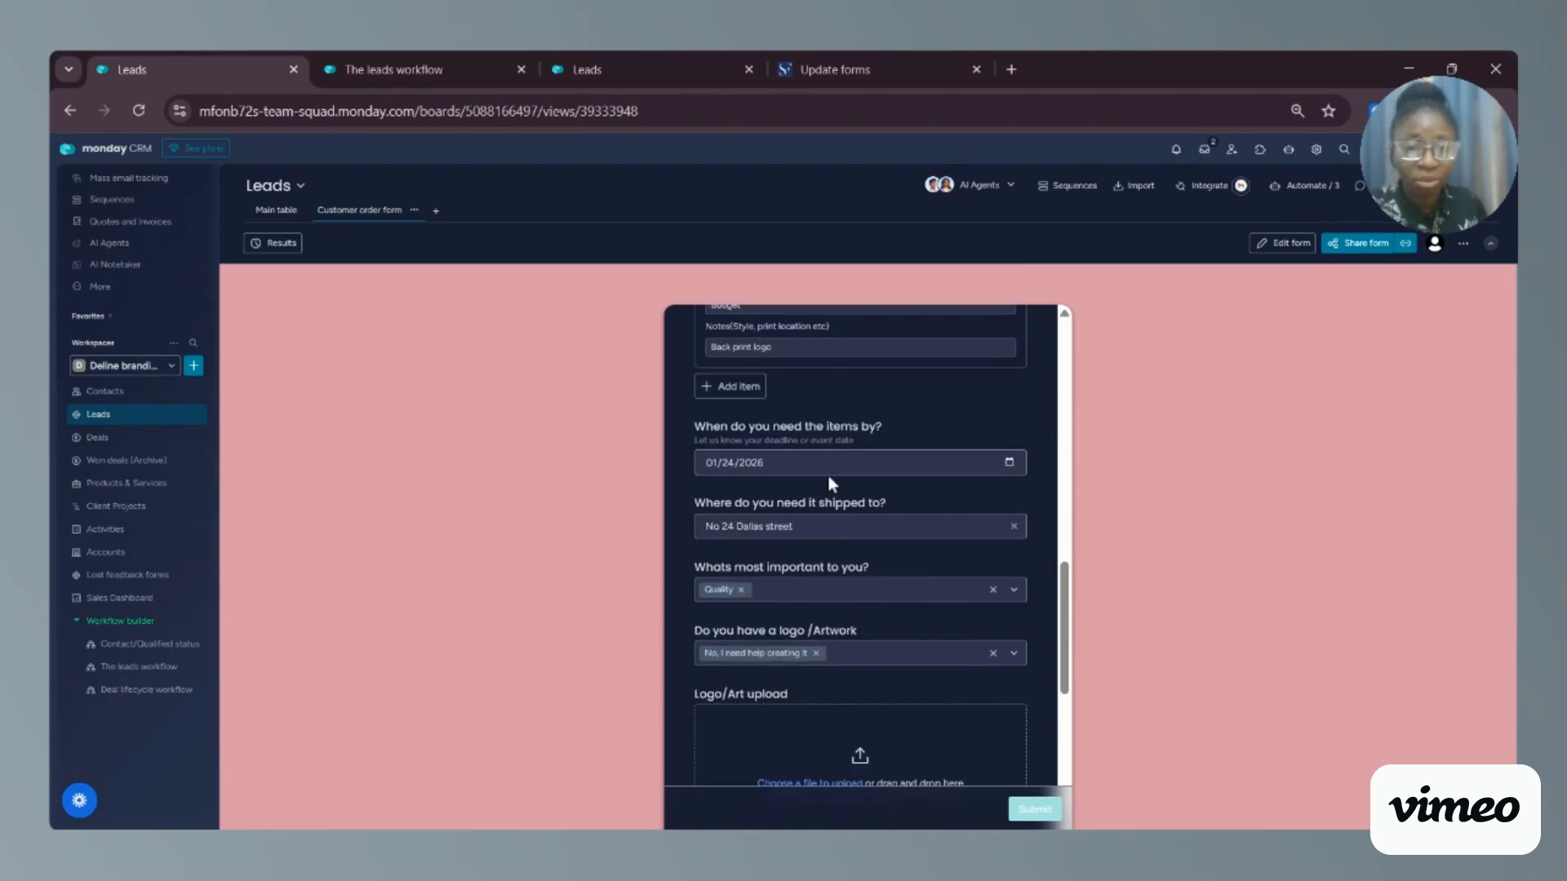
pyautogui.scroll(-2, 836, 543)
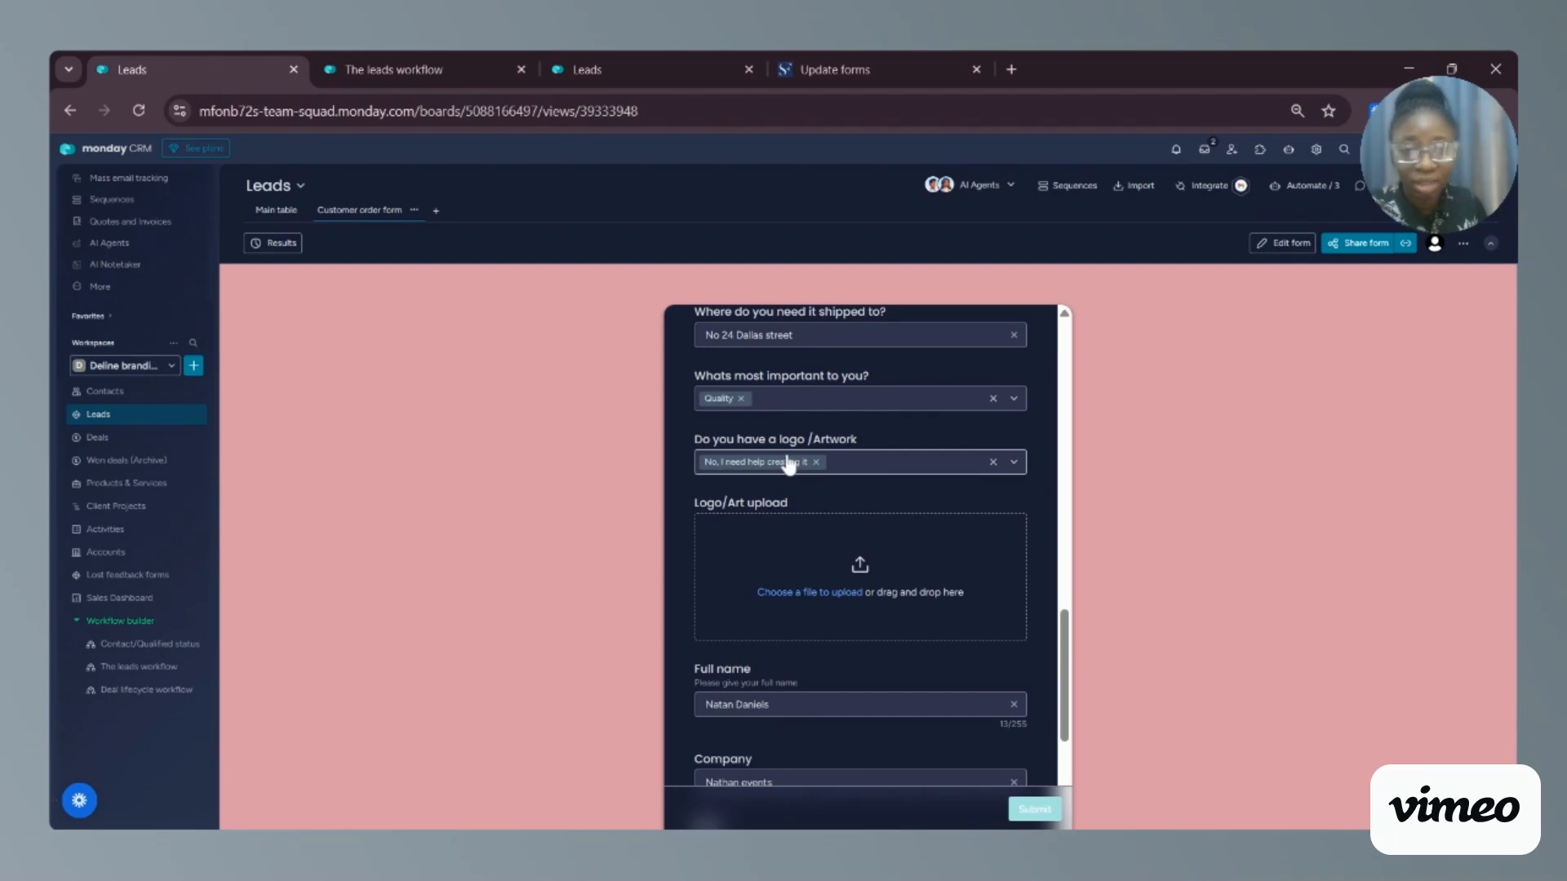
pyautogui.scroll(-2, 893, 506)
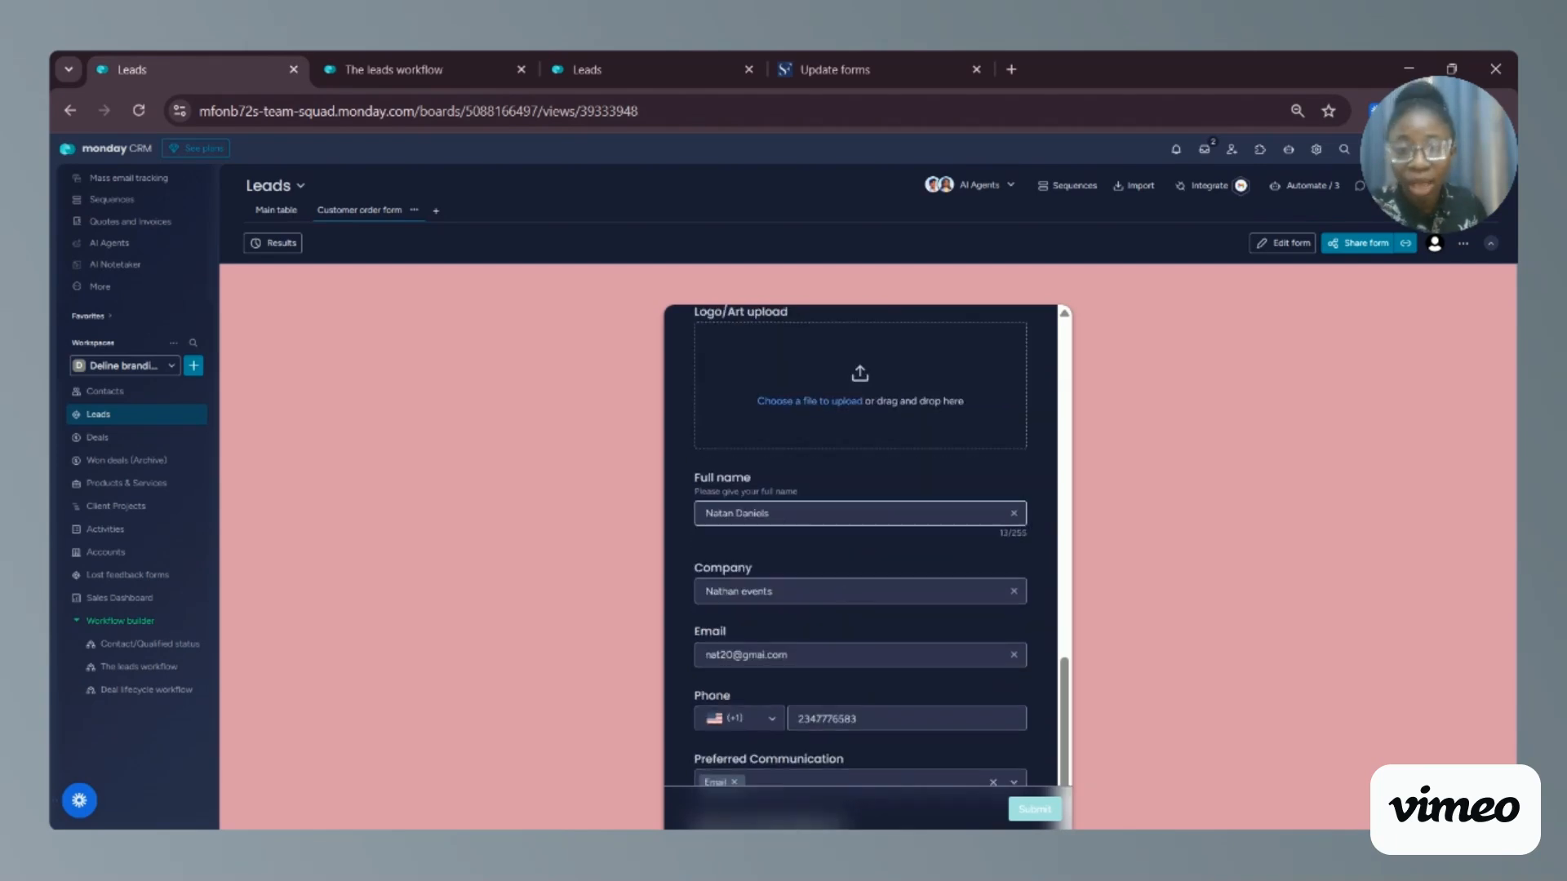
pyautogui.scroll(-1, 841, 661)
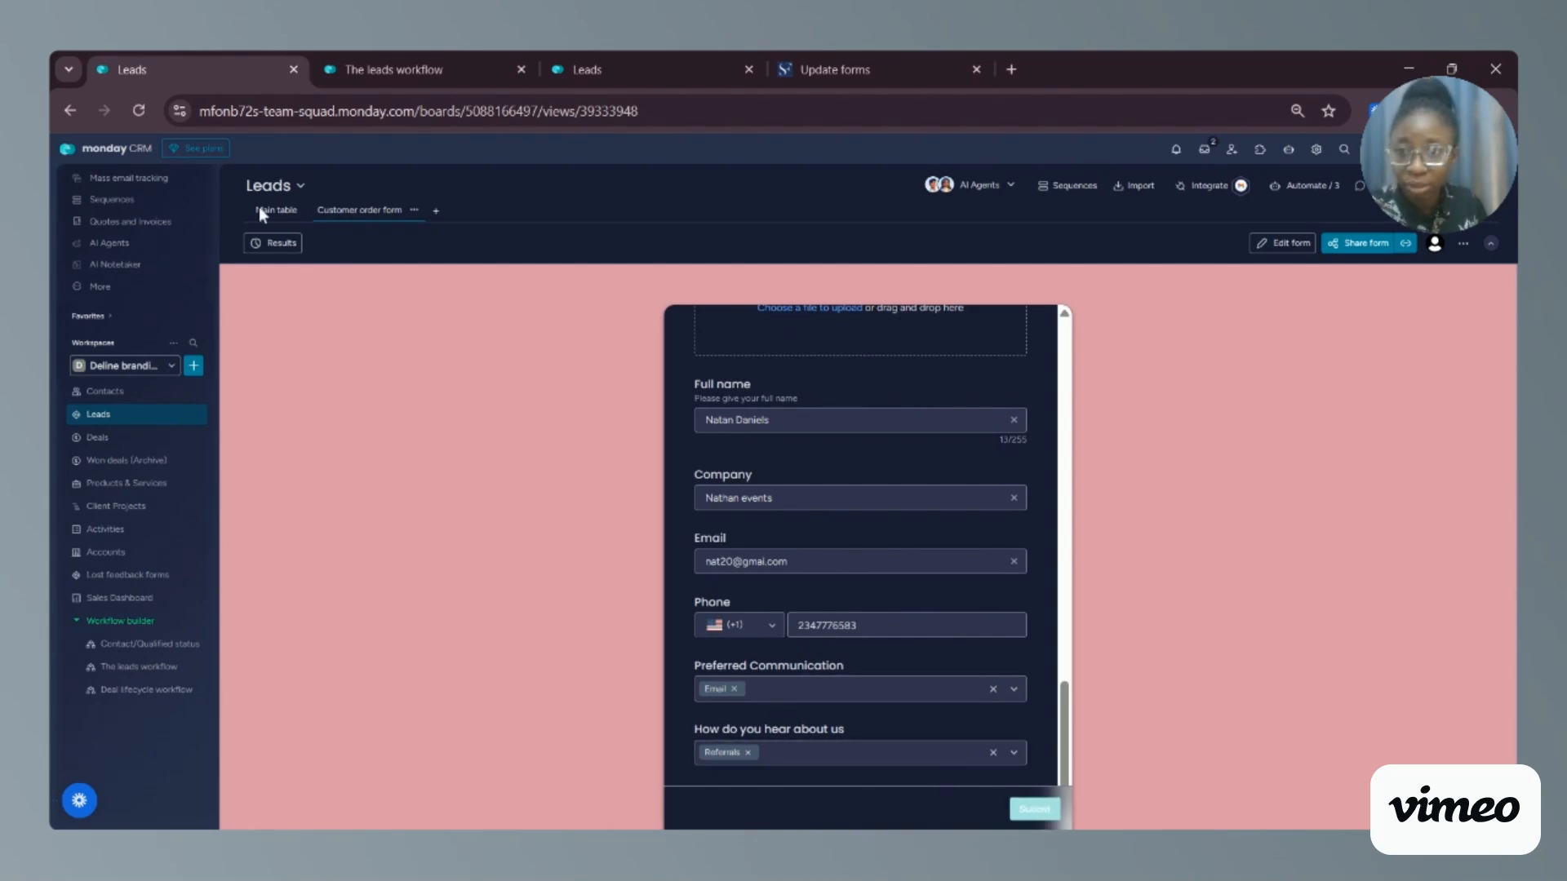
# - Return to the Leads main table and search the new lead's main Contacts choices for the customer's name, then clear the search
pyautogui.click(281, 214)
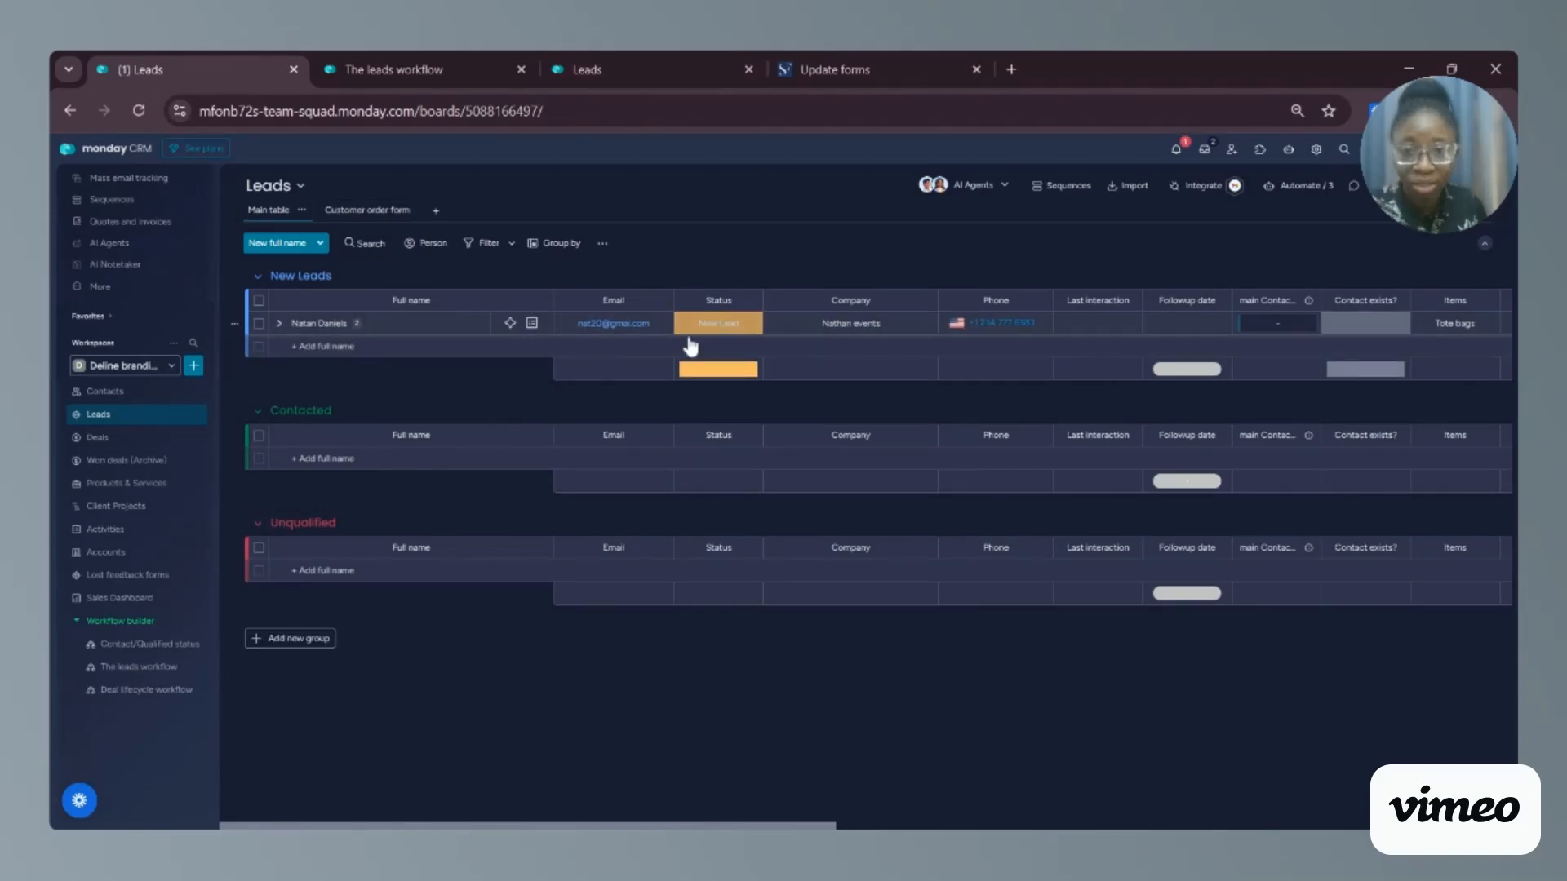
pyautogui.click(1241, 325)
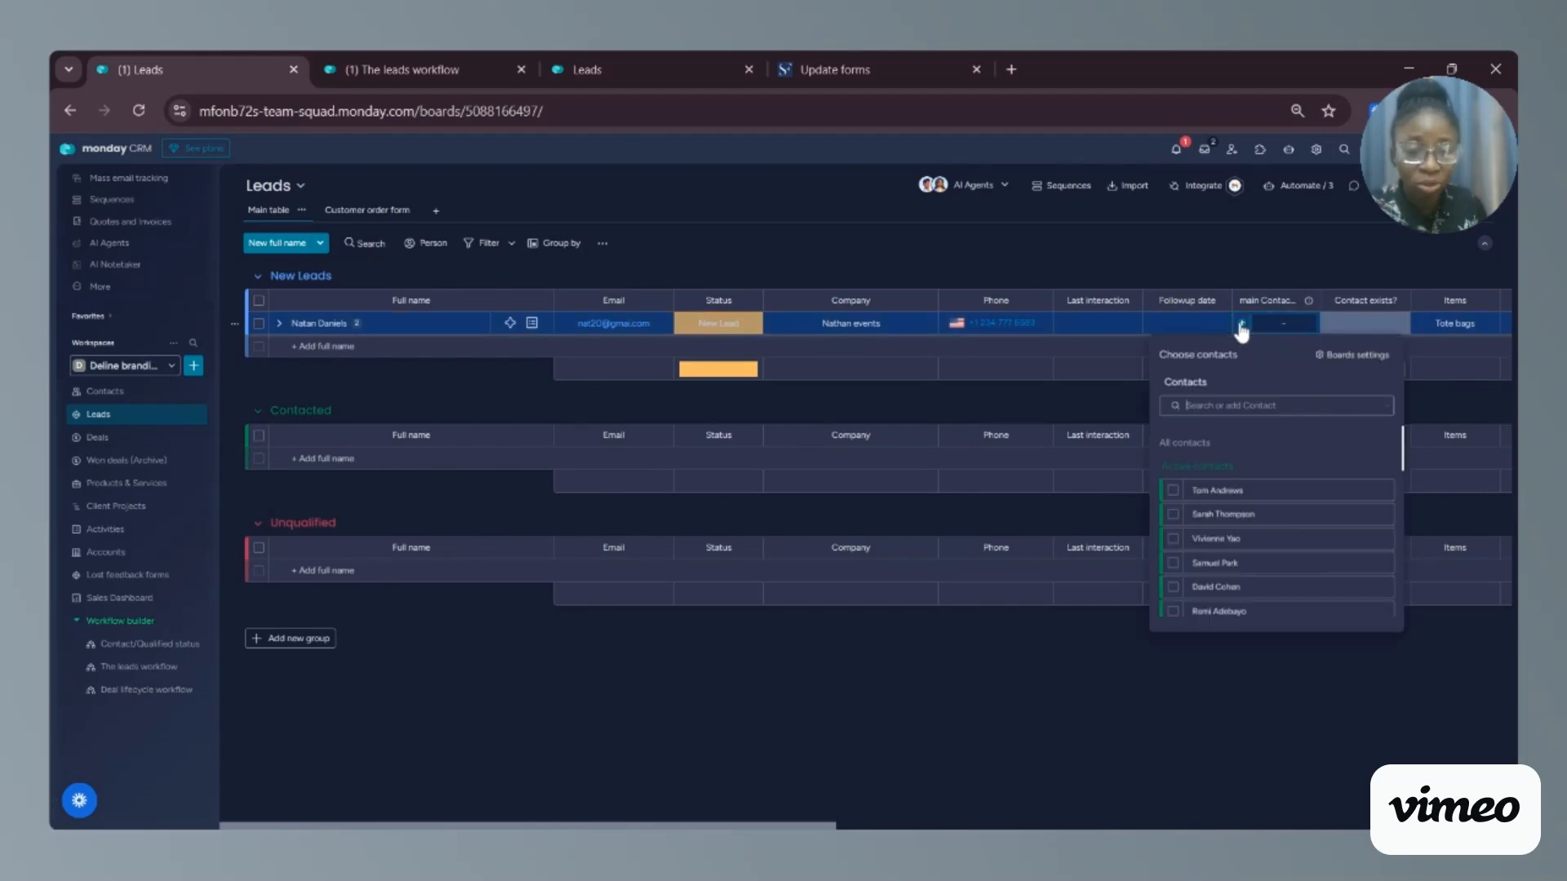
pyautogui.write('natha')
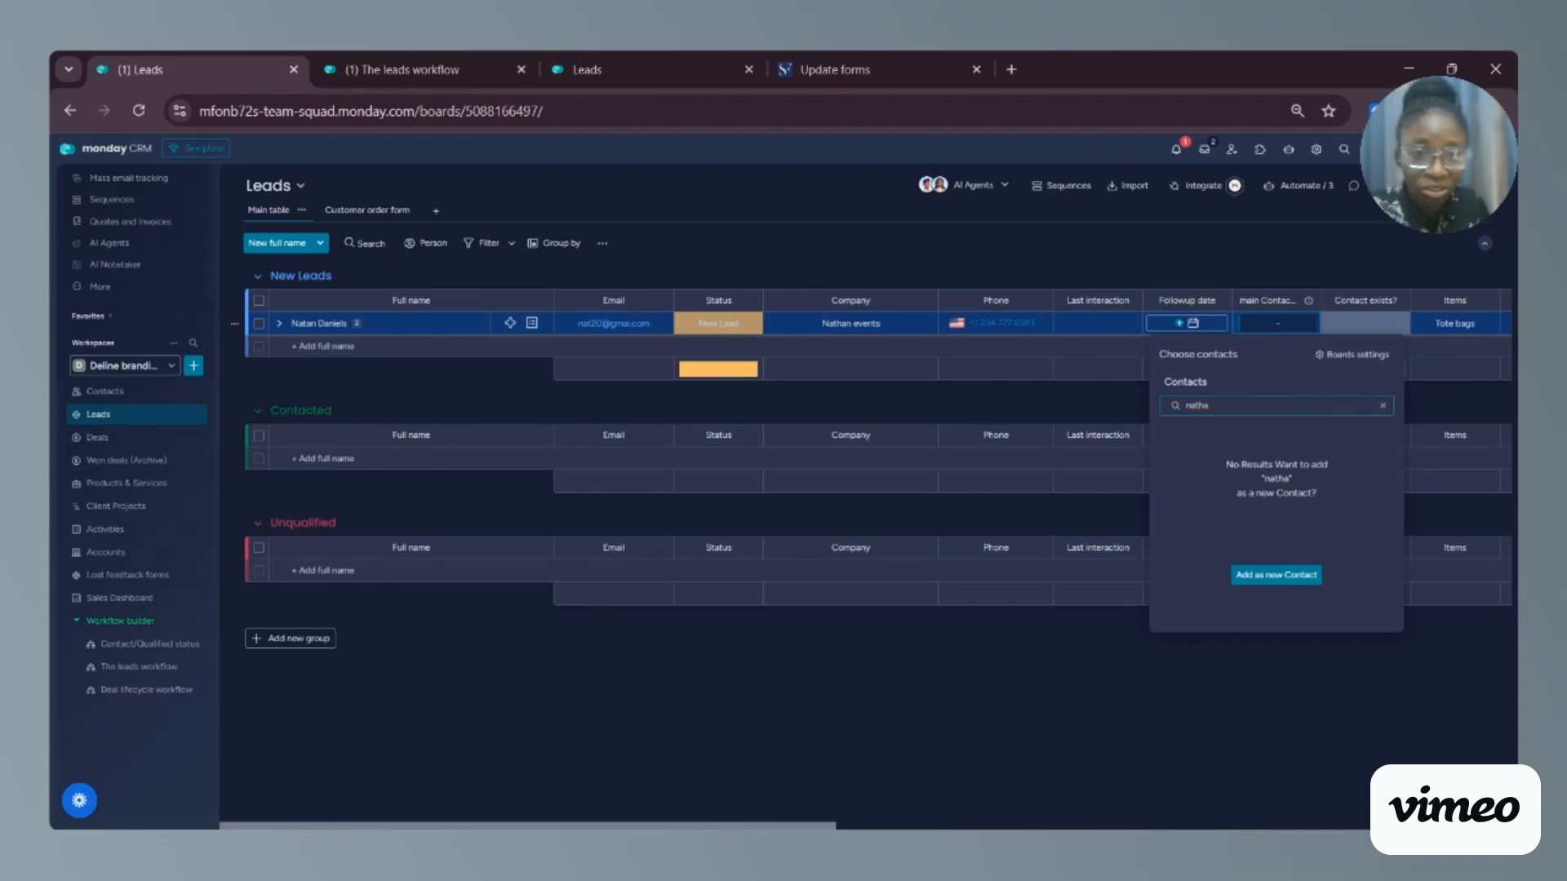
pyautogui.write('n')
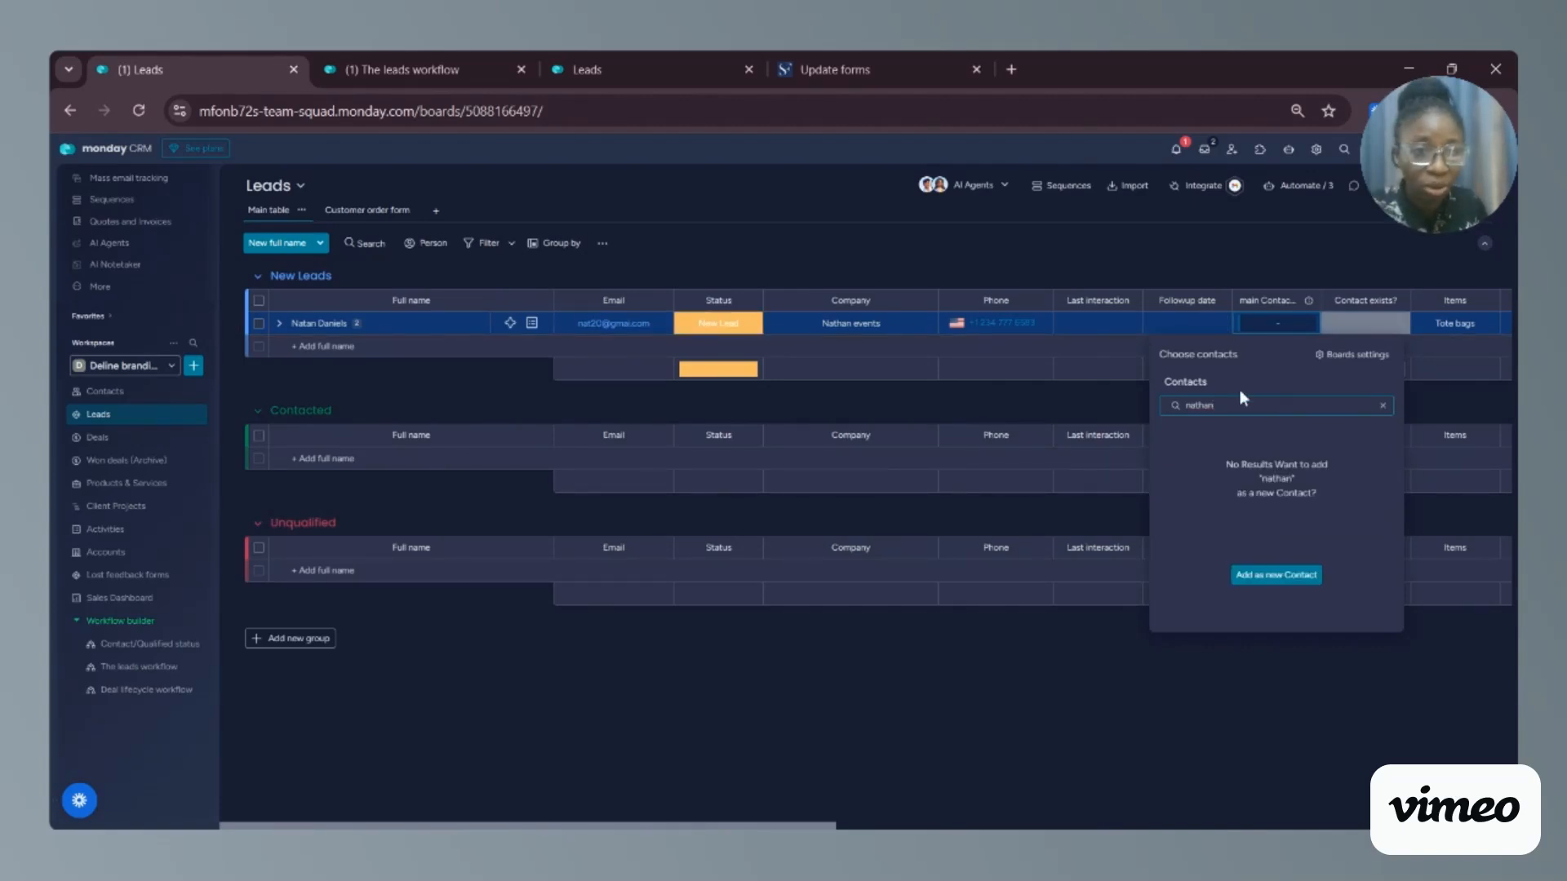
pyautogui.press('BackSpace')
pyautogui.press('BackSpace')
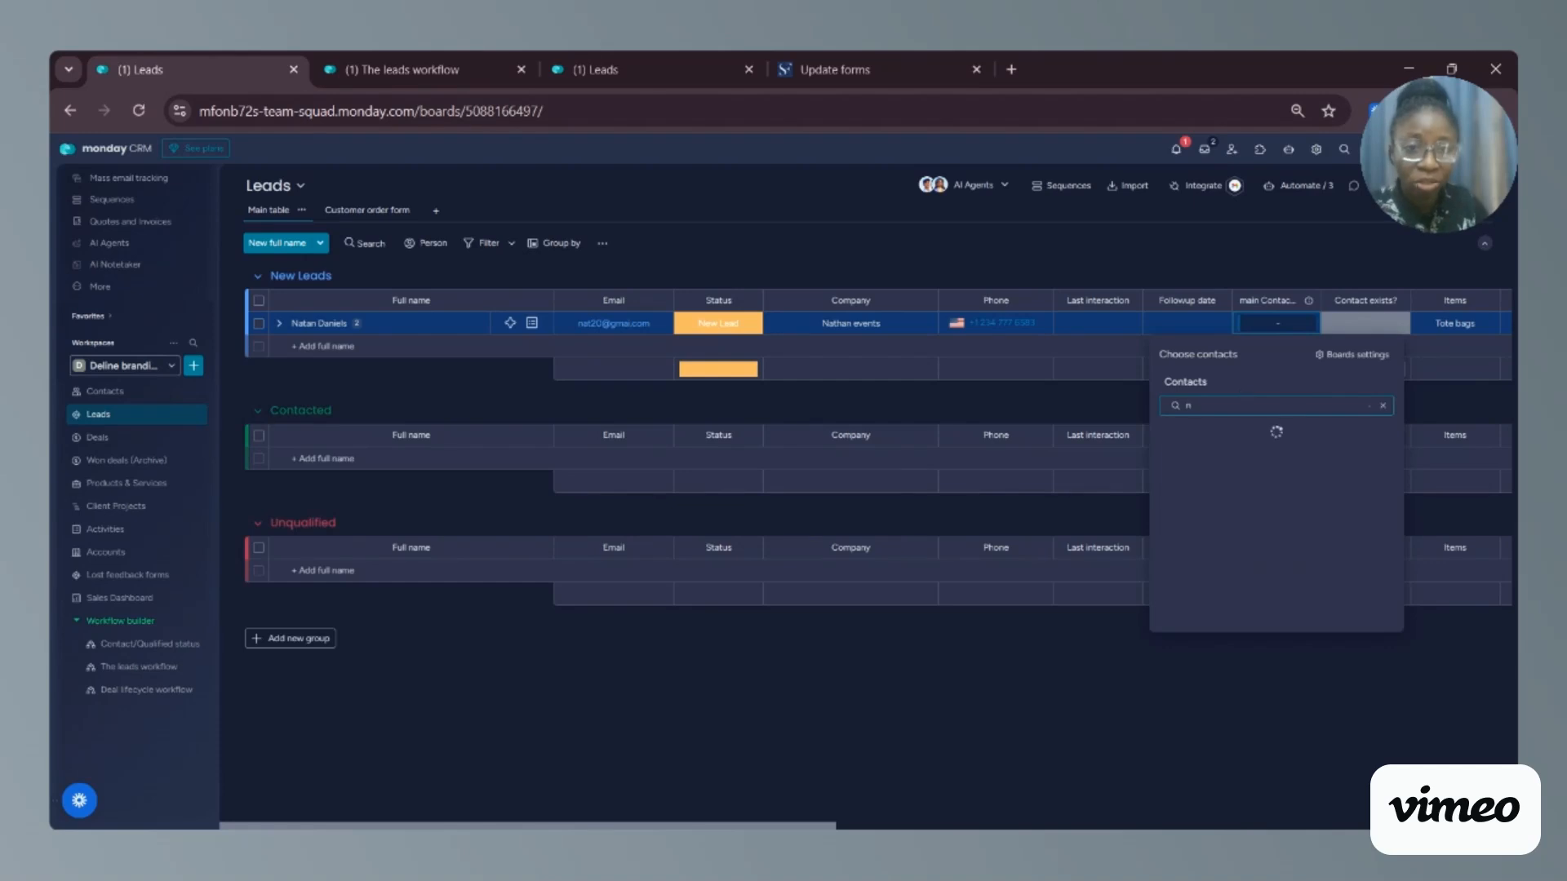
pyautogui.press('BackSpace')
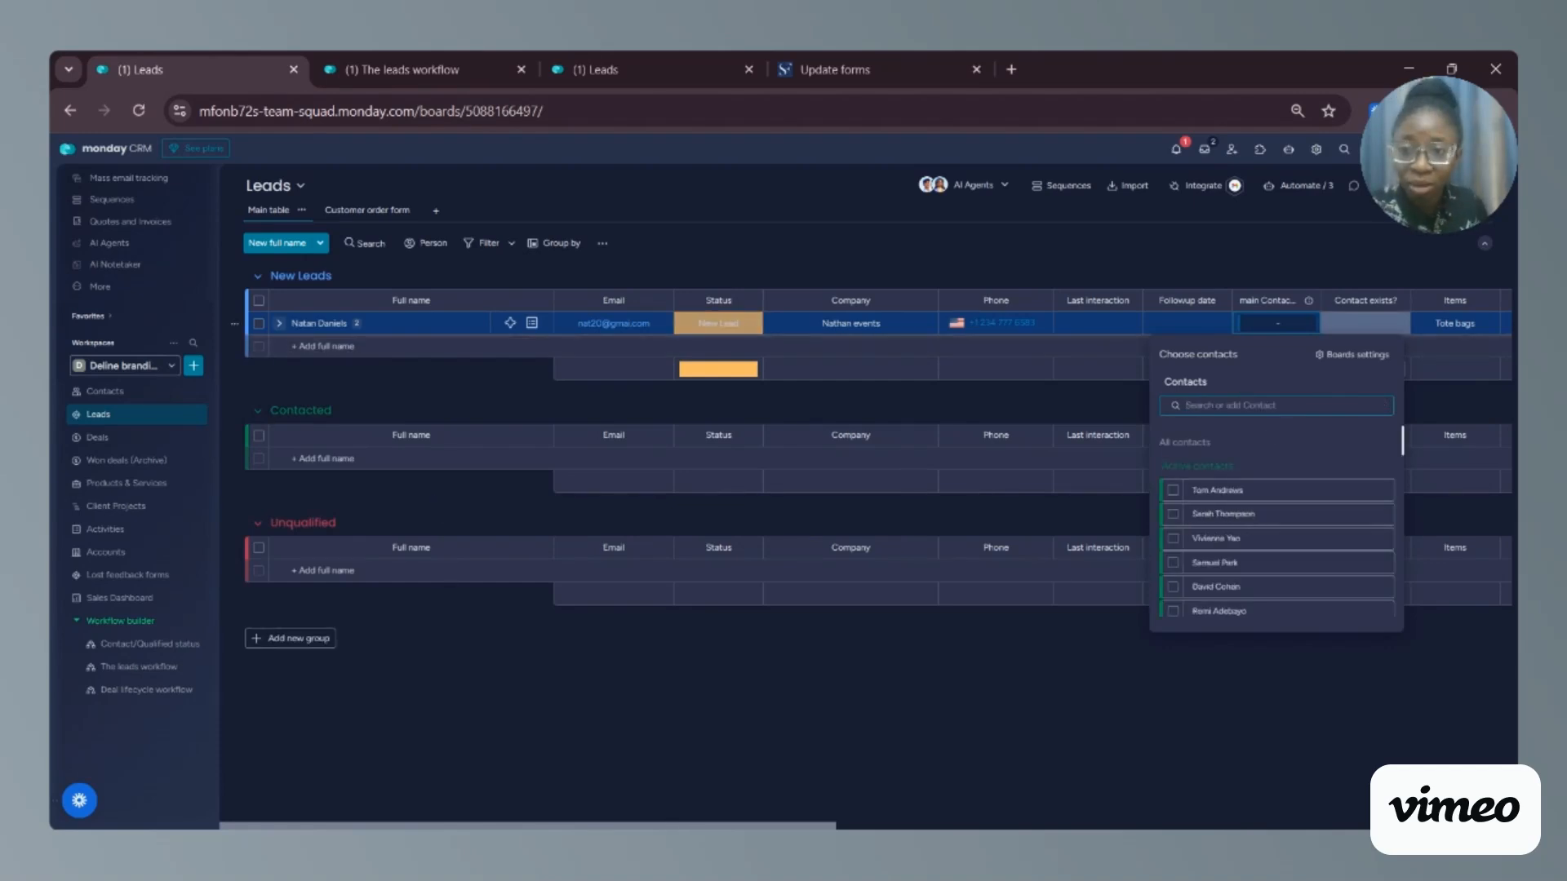
# - Expand the new lead's subitems and examine the order details across all of the board's columns
pyautogui.click(279, 324)
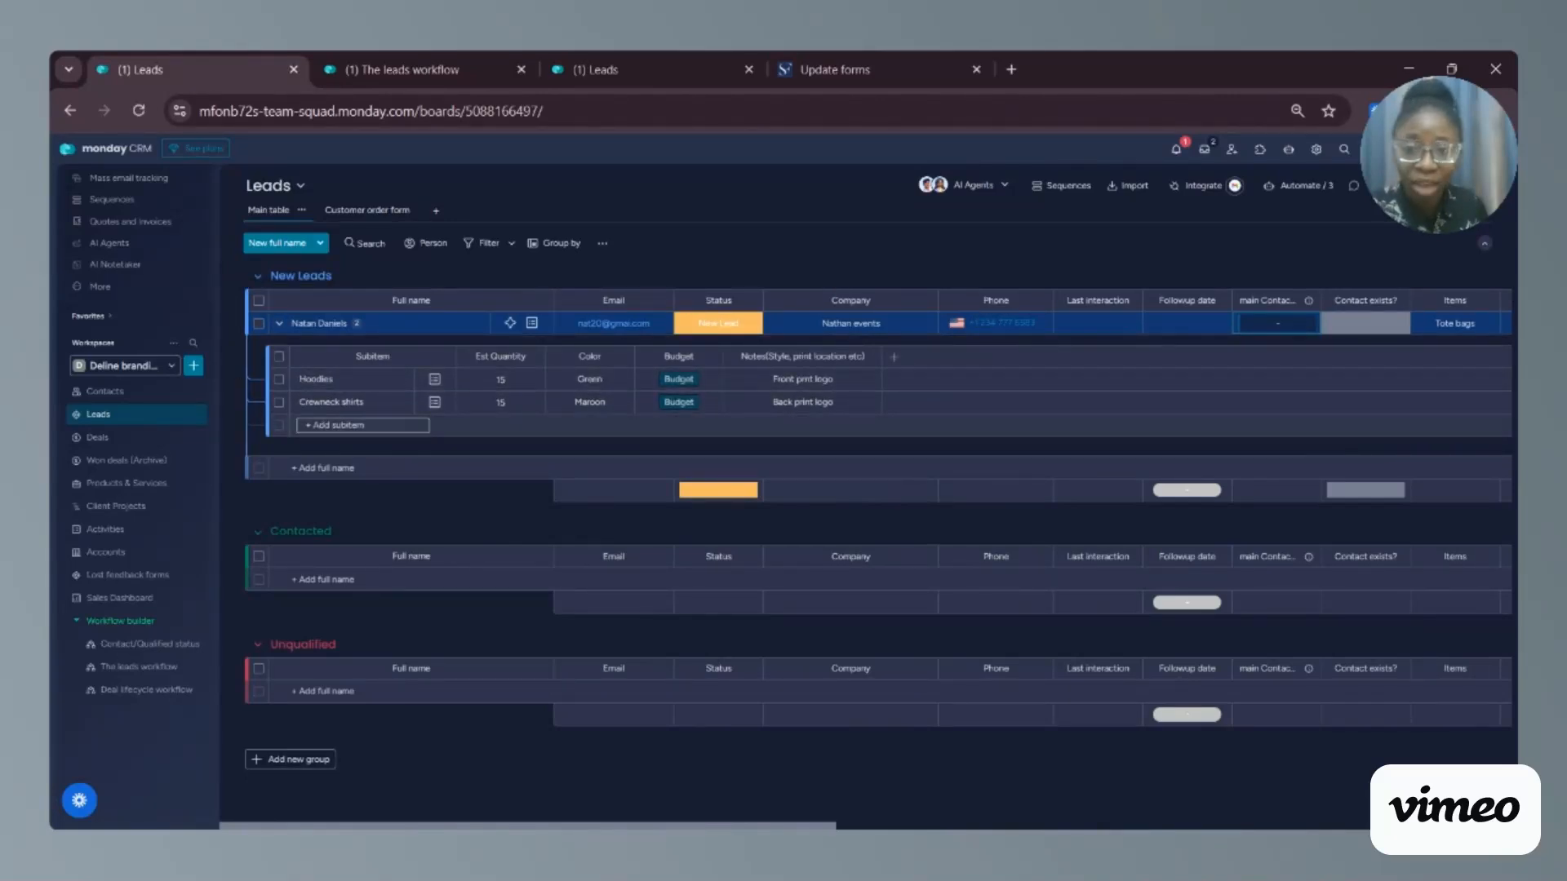
pyautogui.click(507, 381)
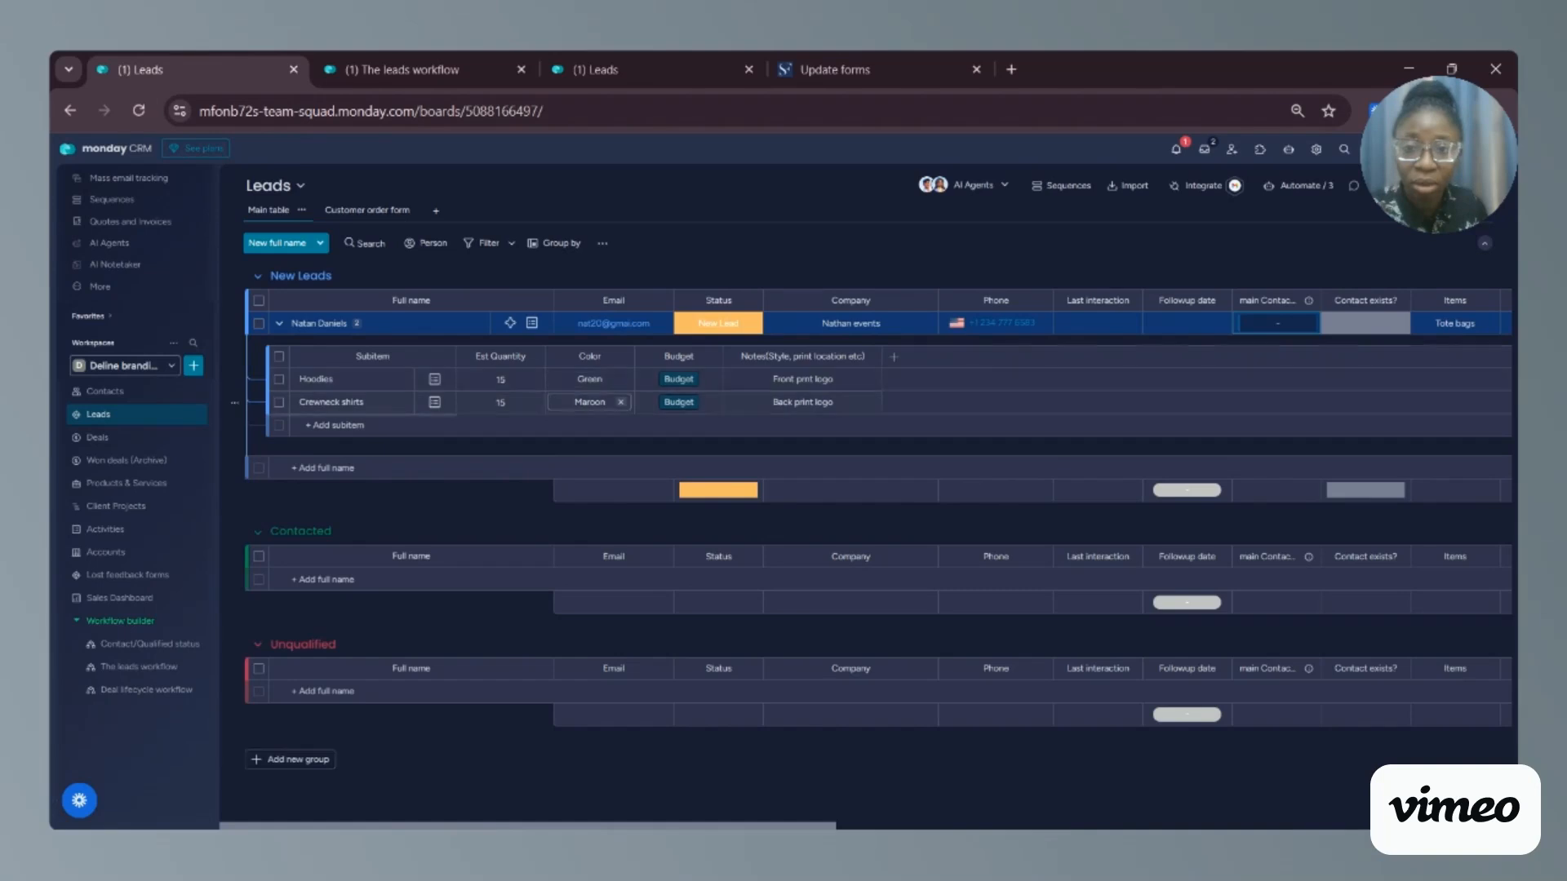
pyautogui.hscroll(5, 865, 555)
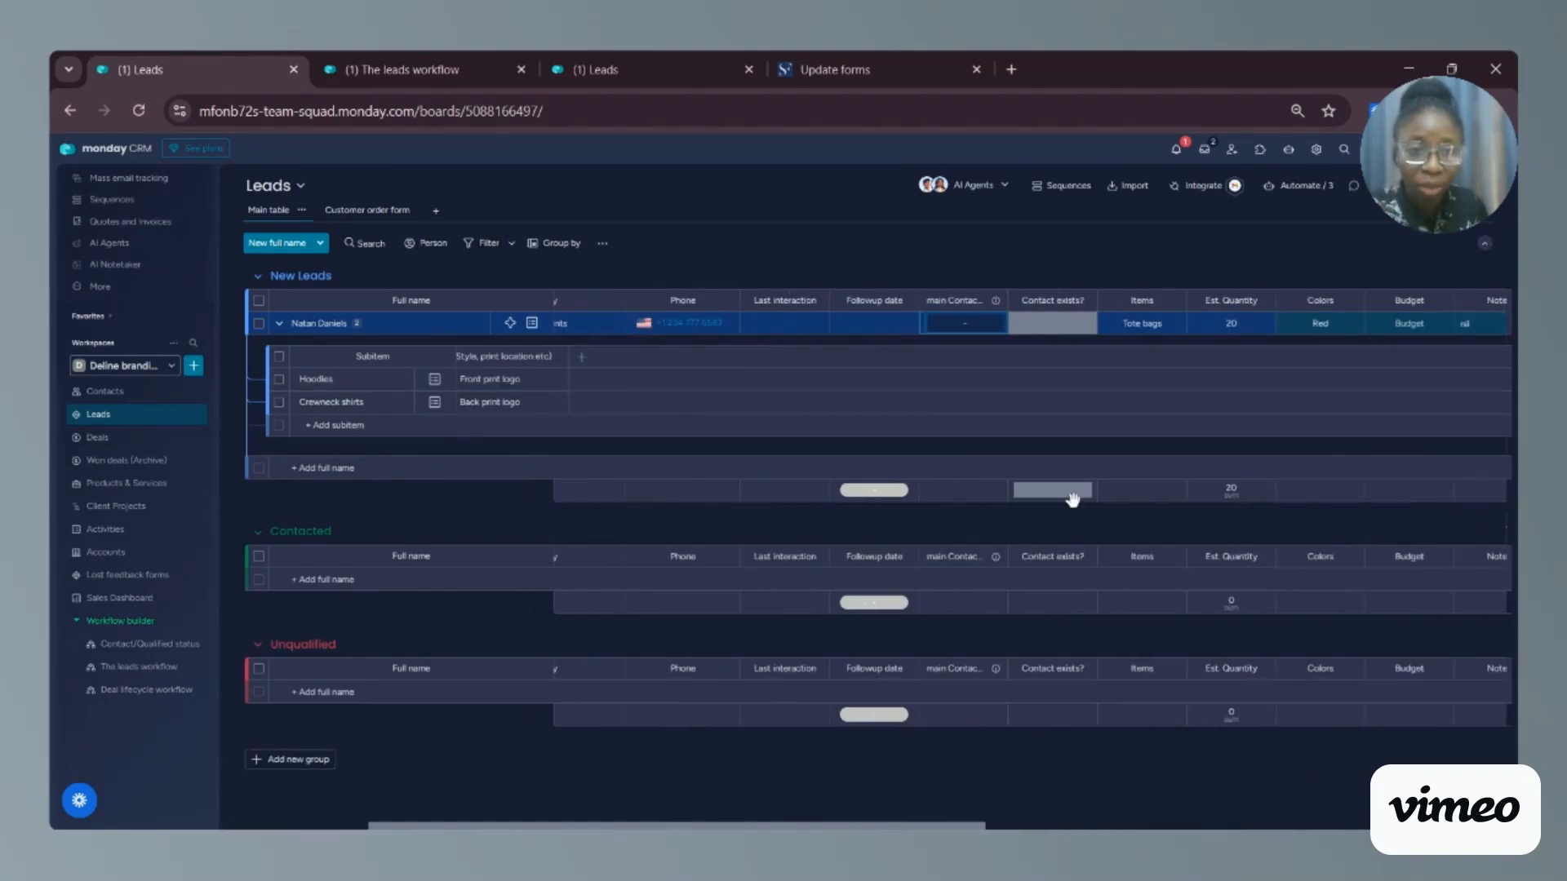
pyautogui.click(1277, 323)
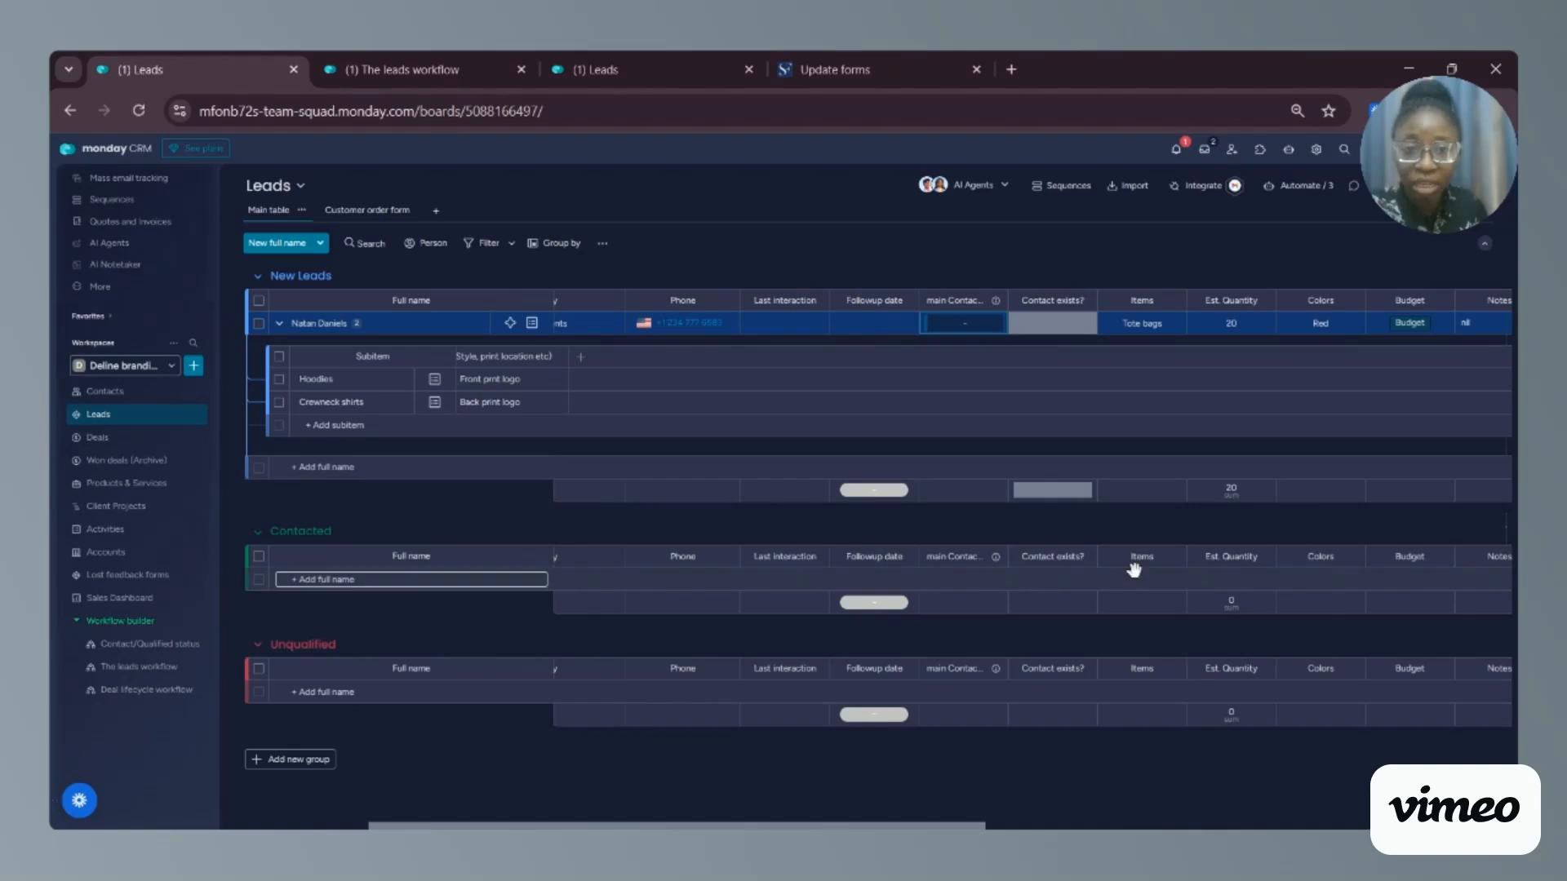
pyautogui.moveTo(966, 827); pyautogui.dragTo(1185, 824)
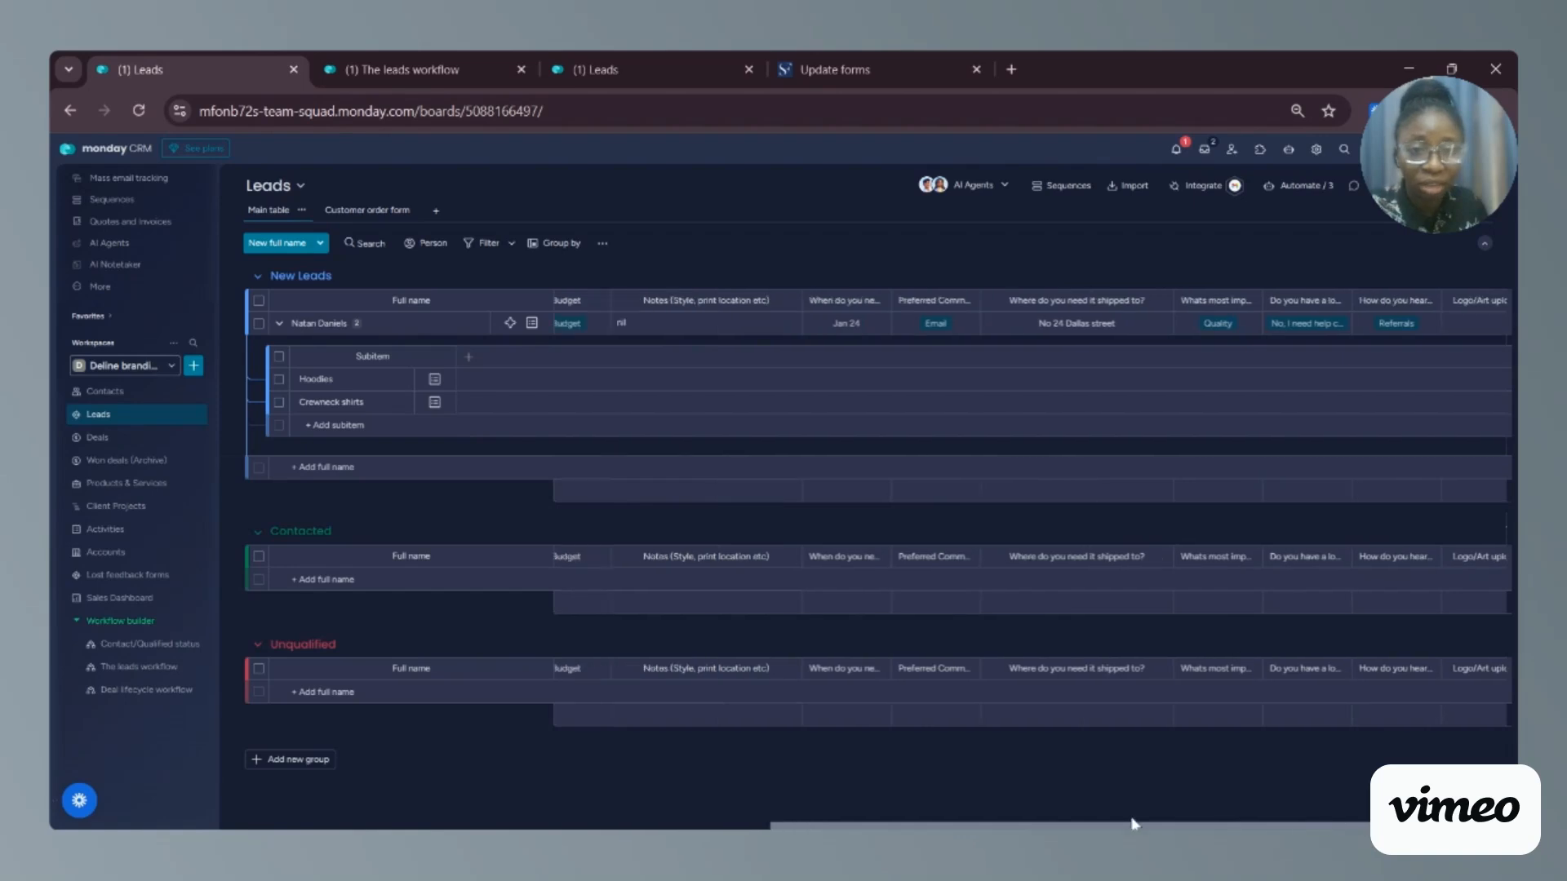
pyautogui.moveTo(890, 826); pyautogui.dragTo(287, 805)
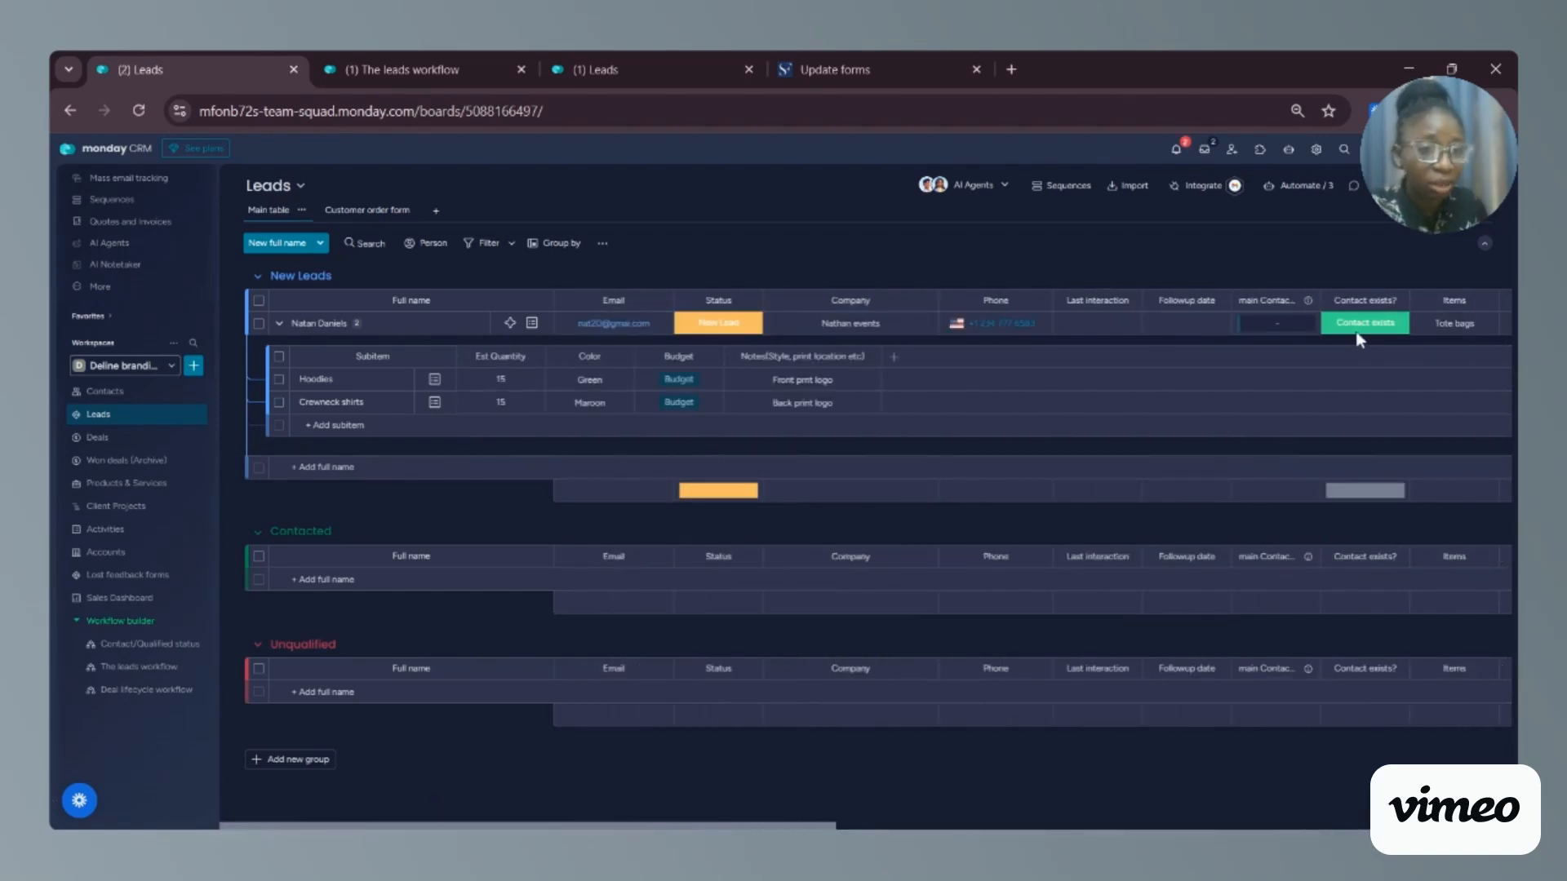
# - Check the notifications for the automation messages about the new lead, then close them
pyautogui.click(1176, 151)
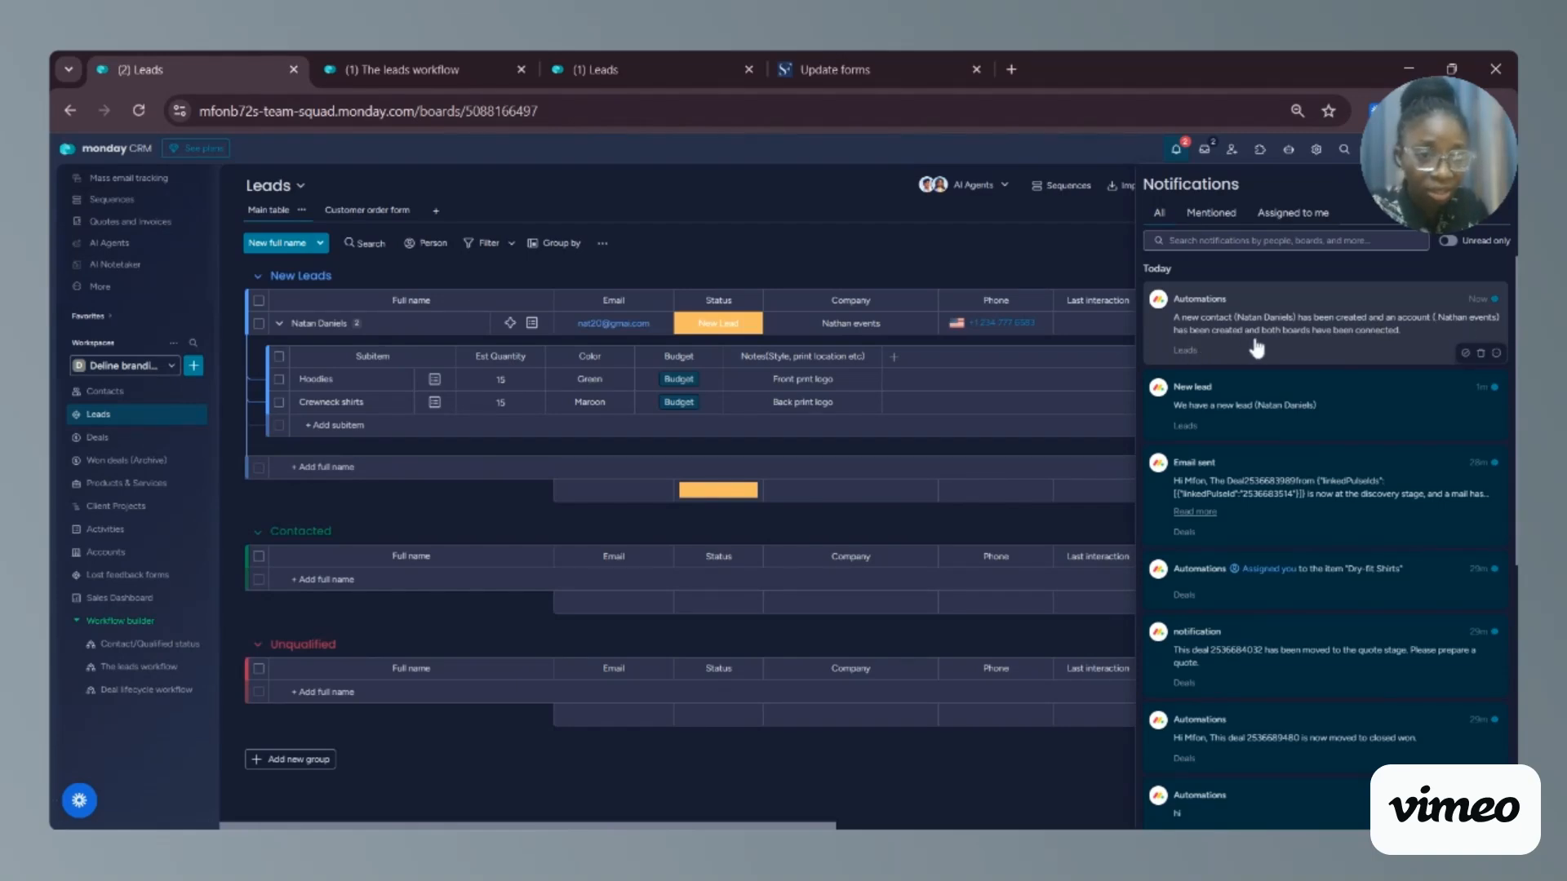
pyautogui.click(1021, 253)
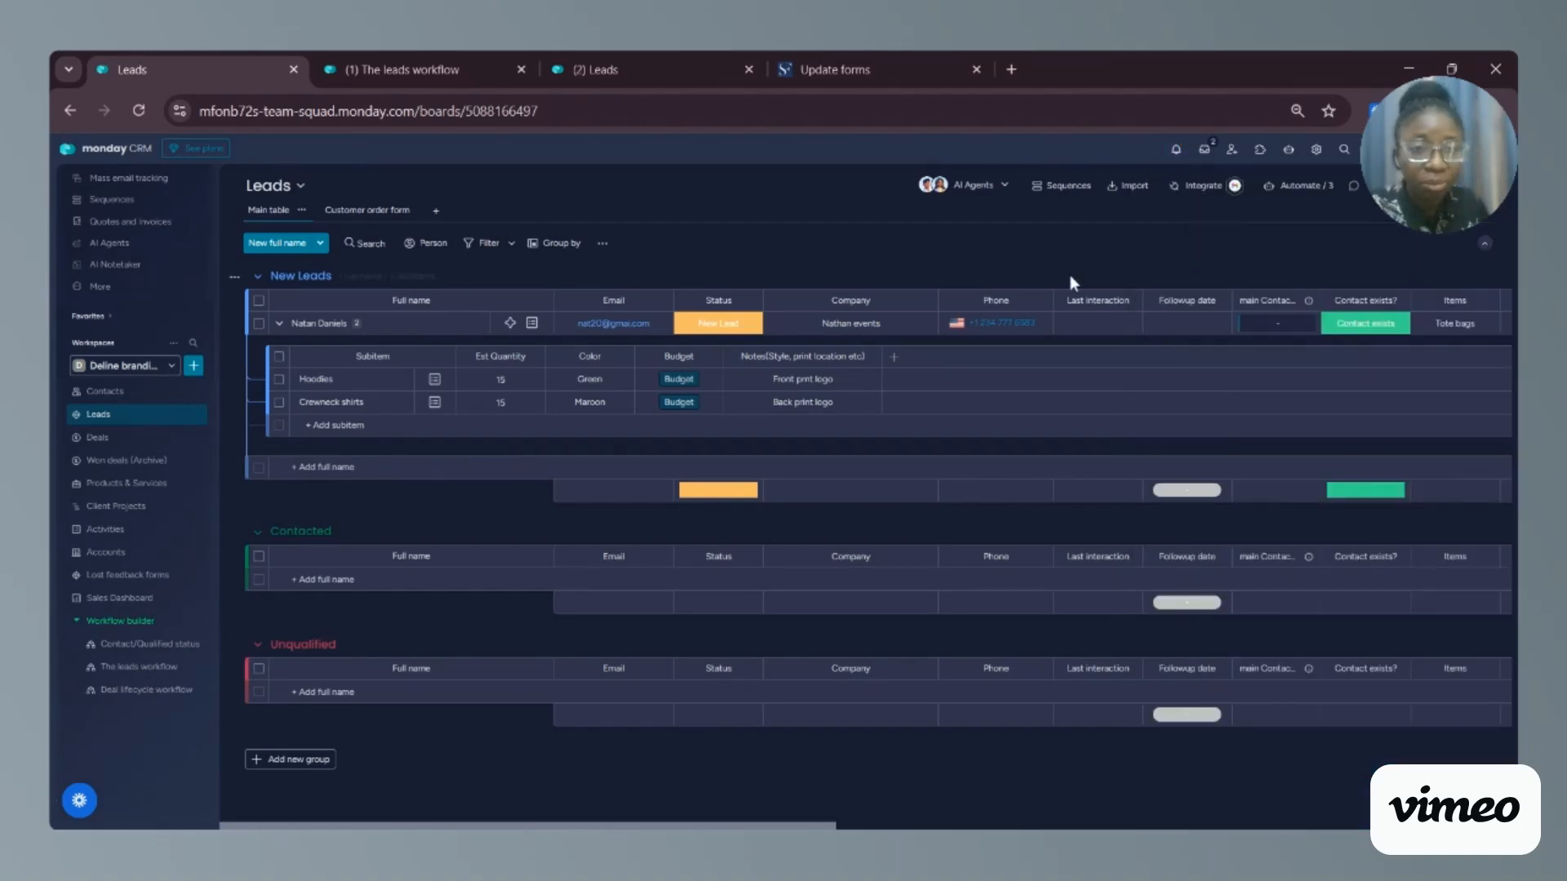
# - Find the customer's contact by name and link it to the new lead in the main Contacts column
pyautogui.click(1241, 323)
pyautogui.write('nat')
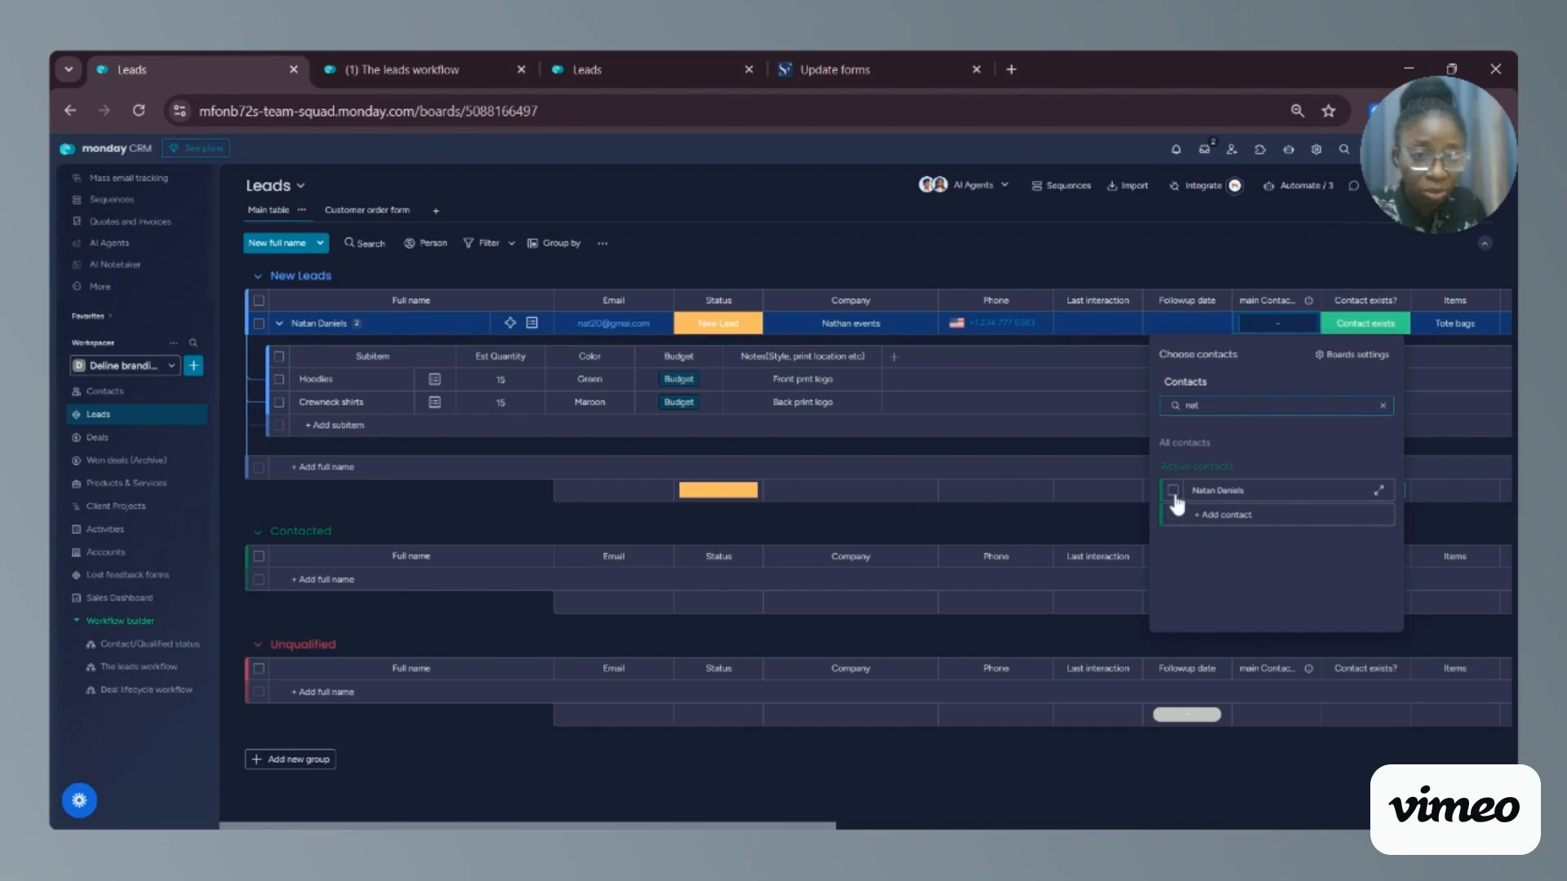
pyautogui.click(1172, 490)
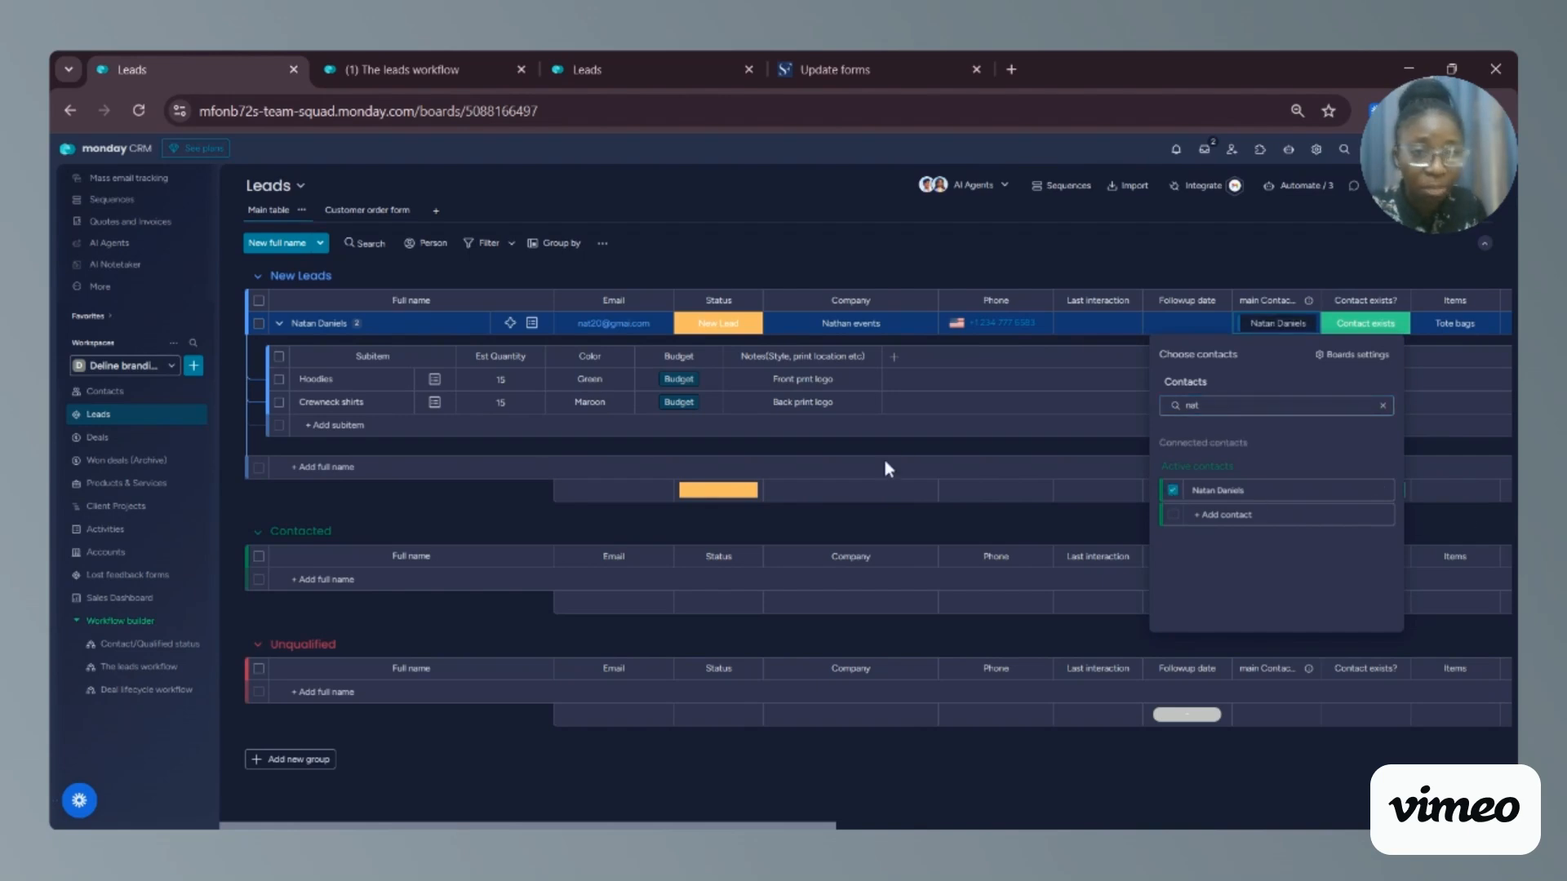
pyautogui.click(924, 524)
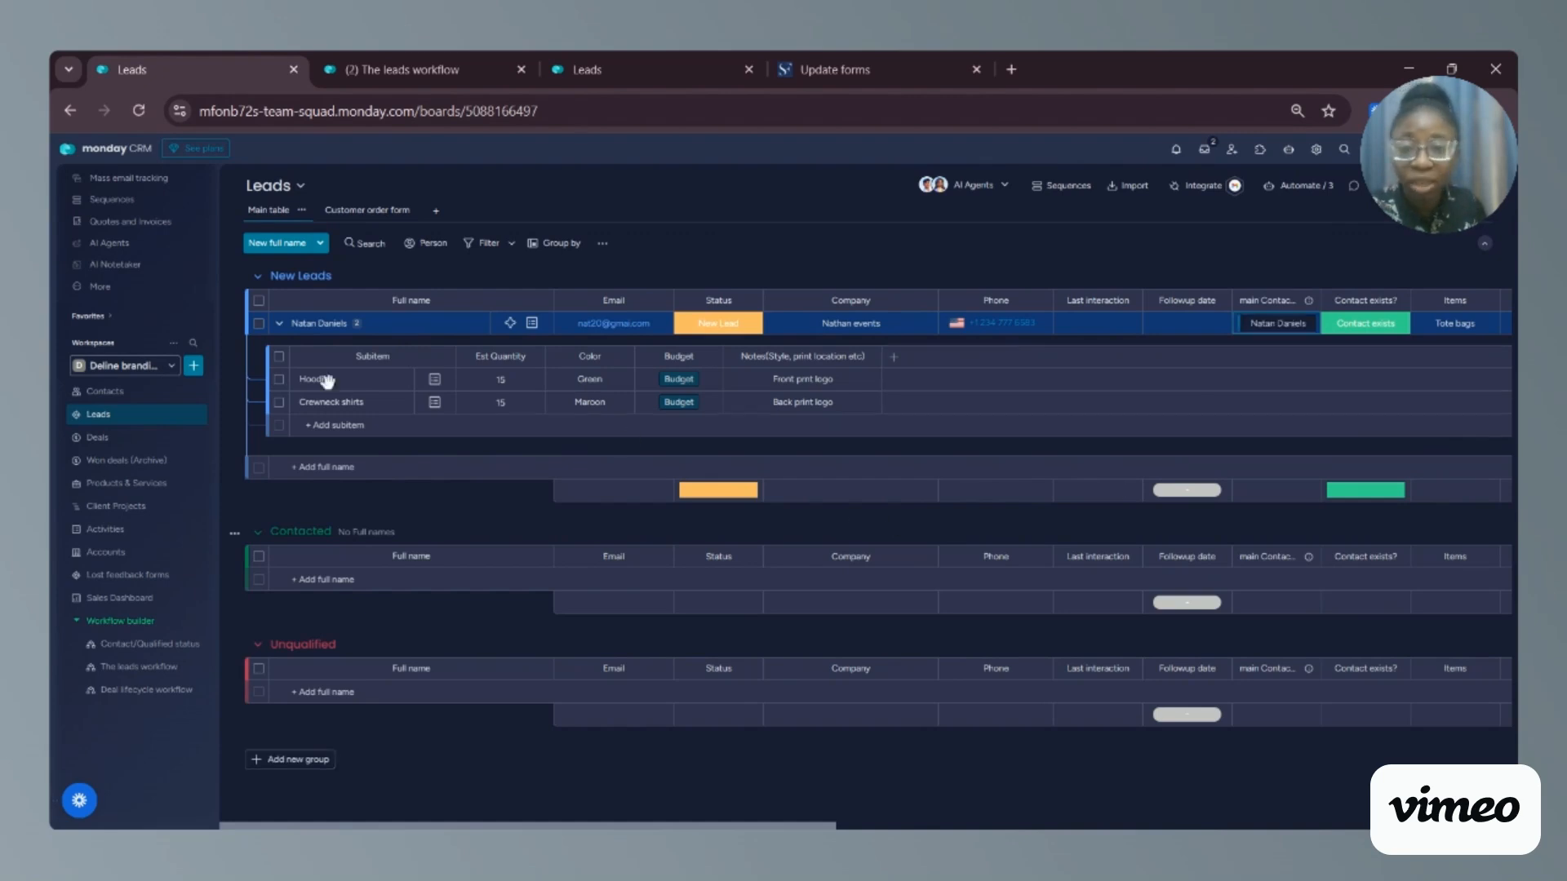
# - Set the new lead's status to Contacted and, once it moves to the Contacted group, change the status to Qualified
pyautogui.click(714, 326)
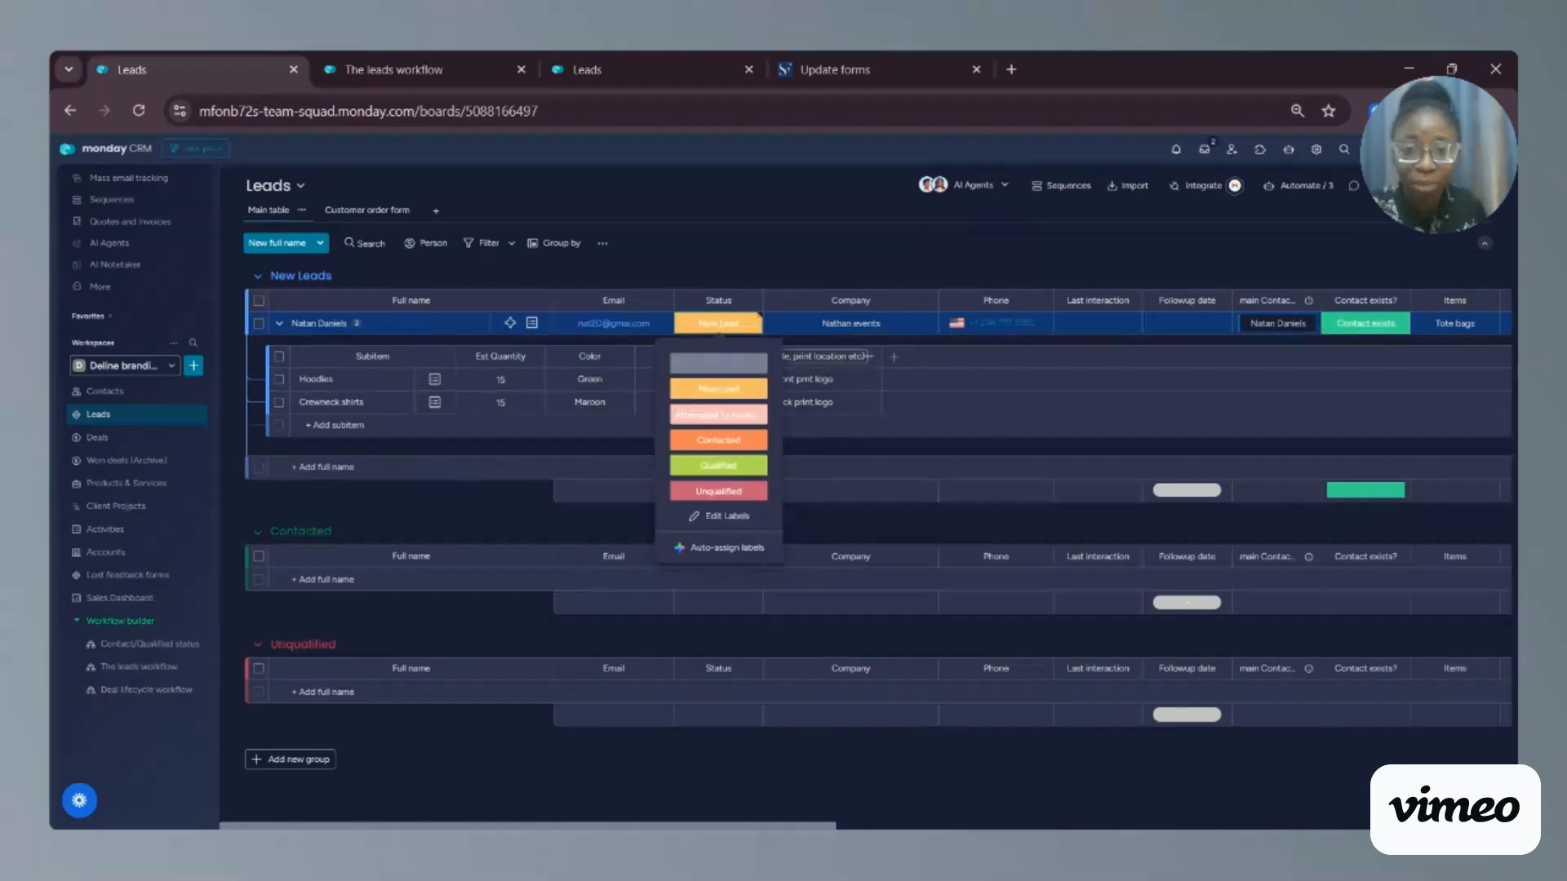
pyautogui.click(728, 442)
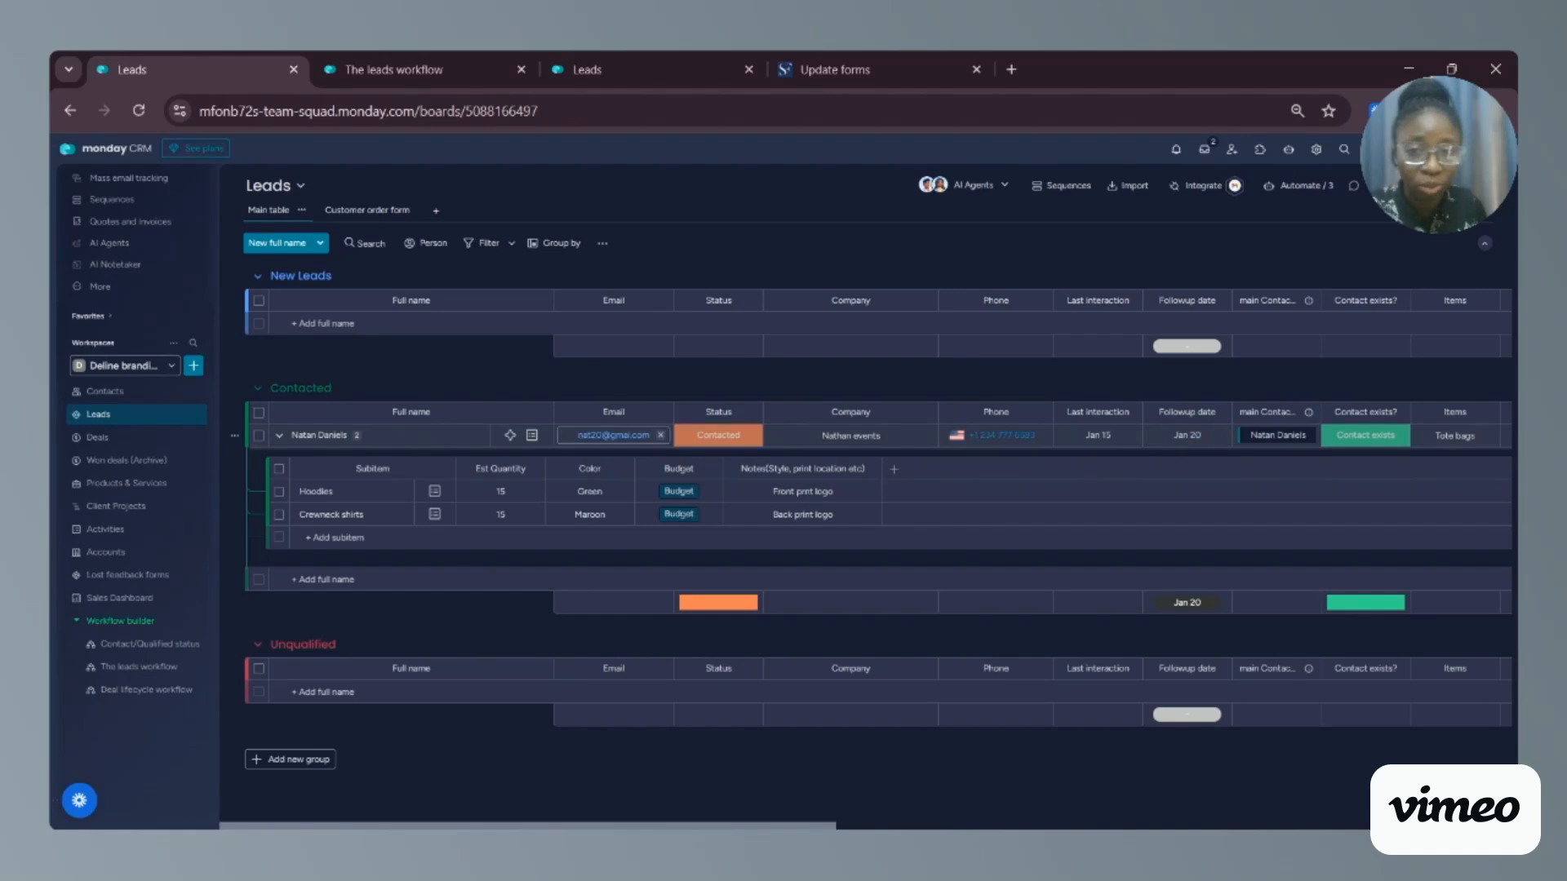
pyautogui.click(712, 441)
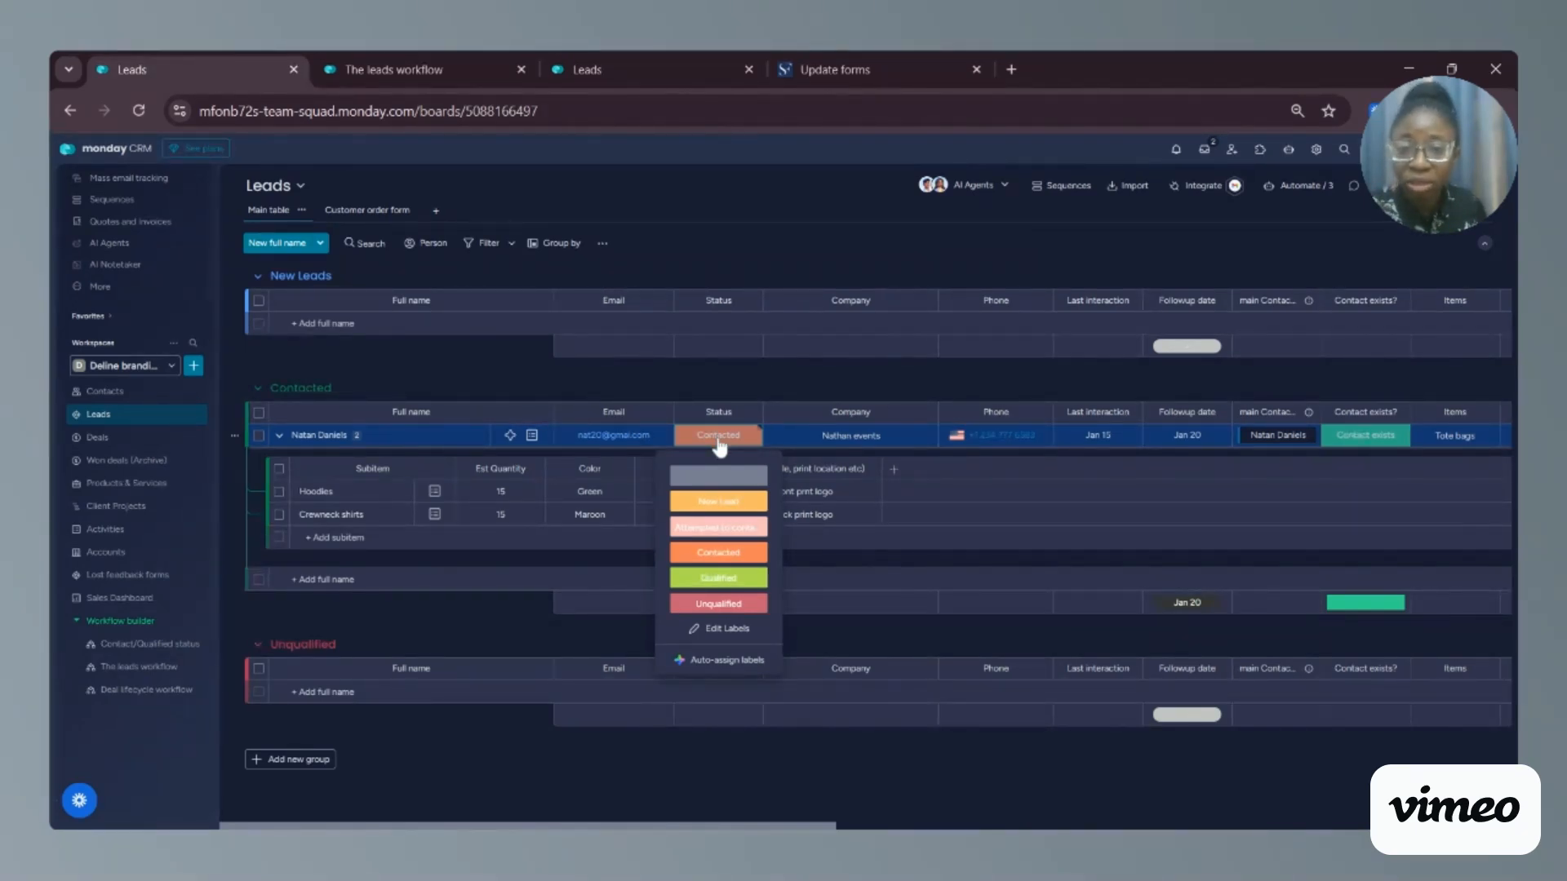
pyautogui.click(711, 581)
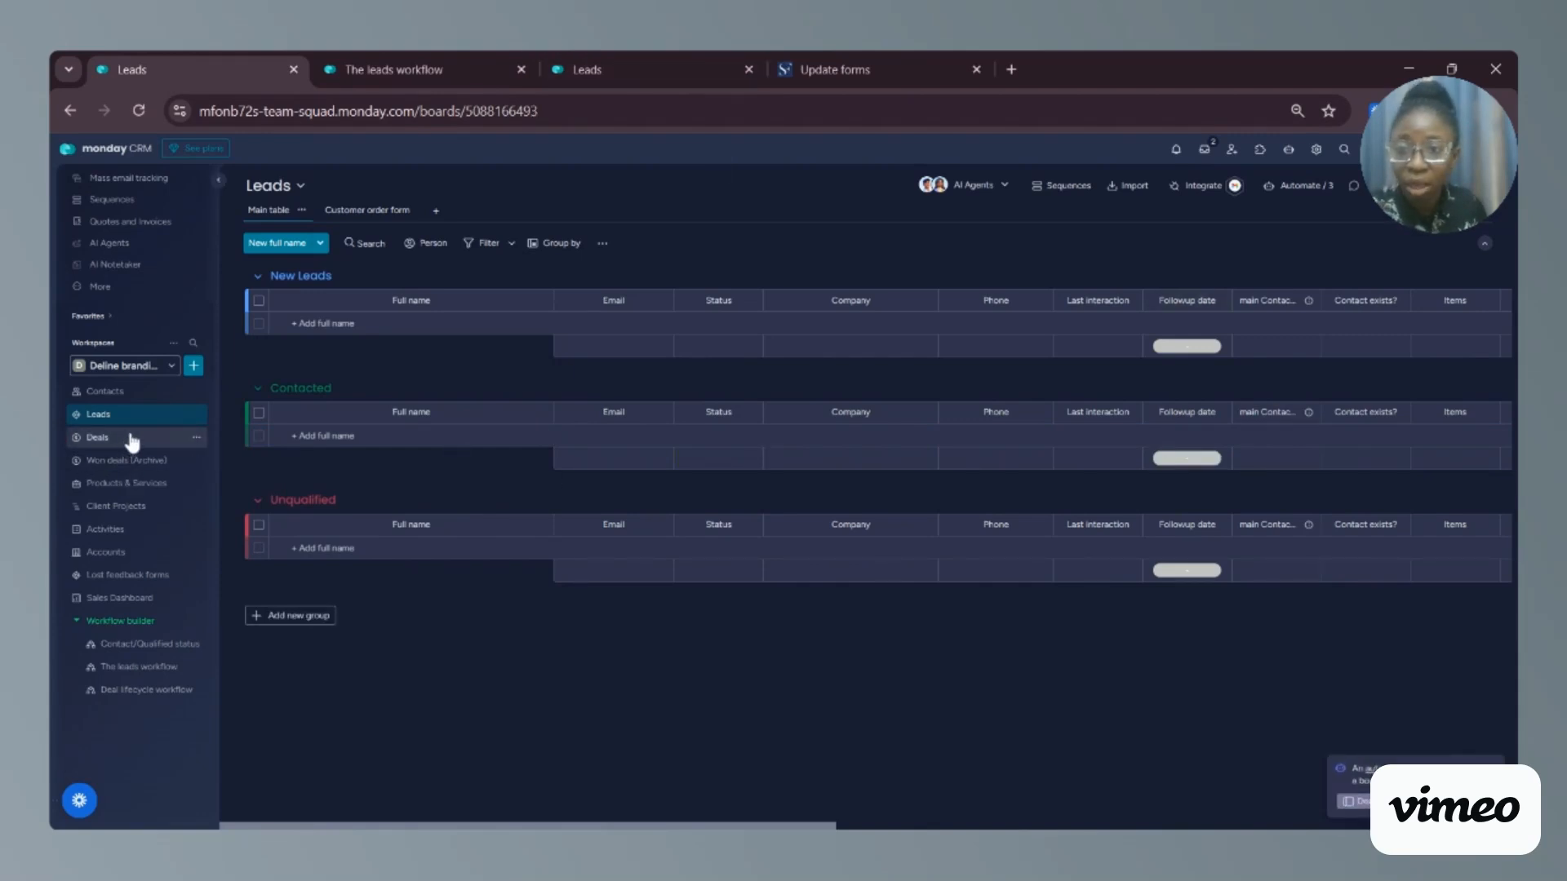
# - Open the Deals board and expand the subitems of the Tote bags deal in the New lead group
pyautogui.click(135, 441)
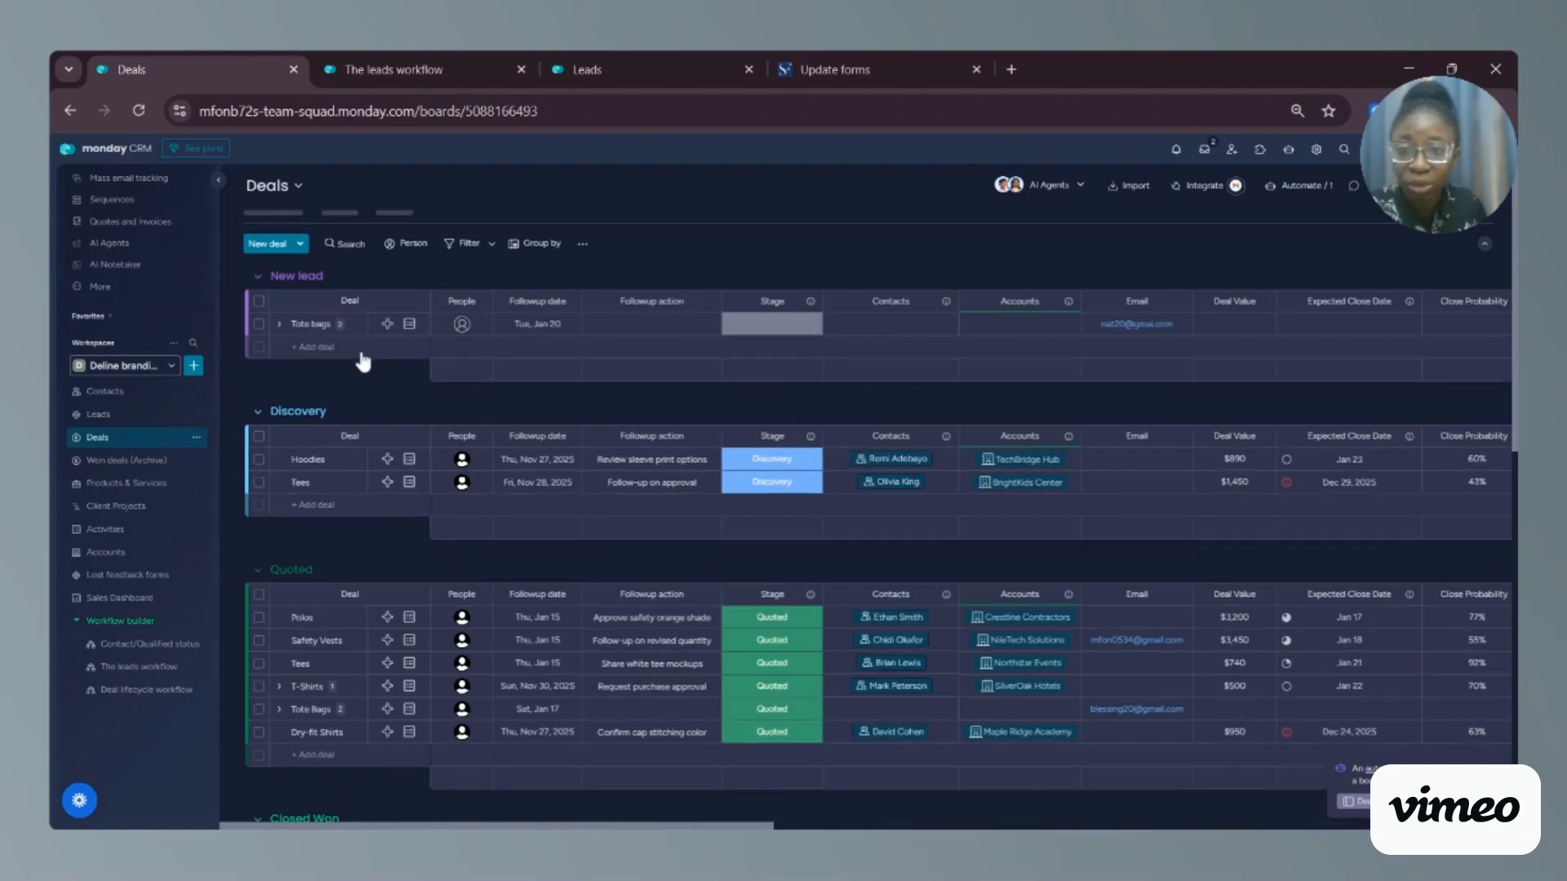
pyautogui.click(279, 325)
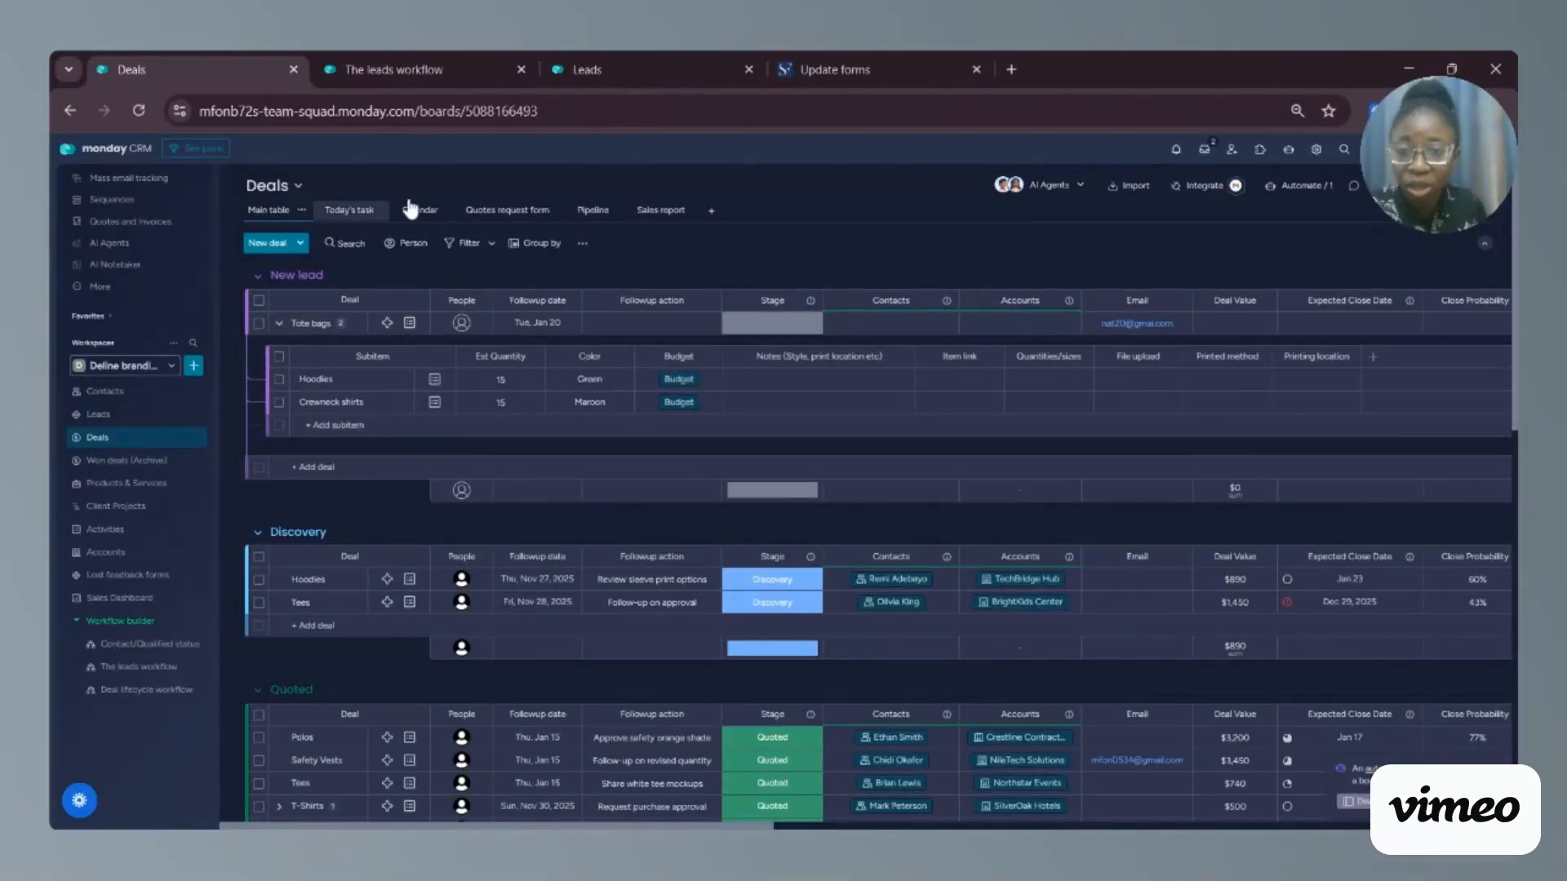
# - Review the deals in the Today's task, Calendar and Pipeline views
pyautogui.click(344, 218)
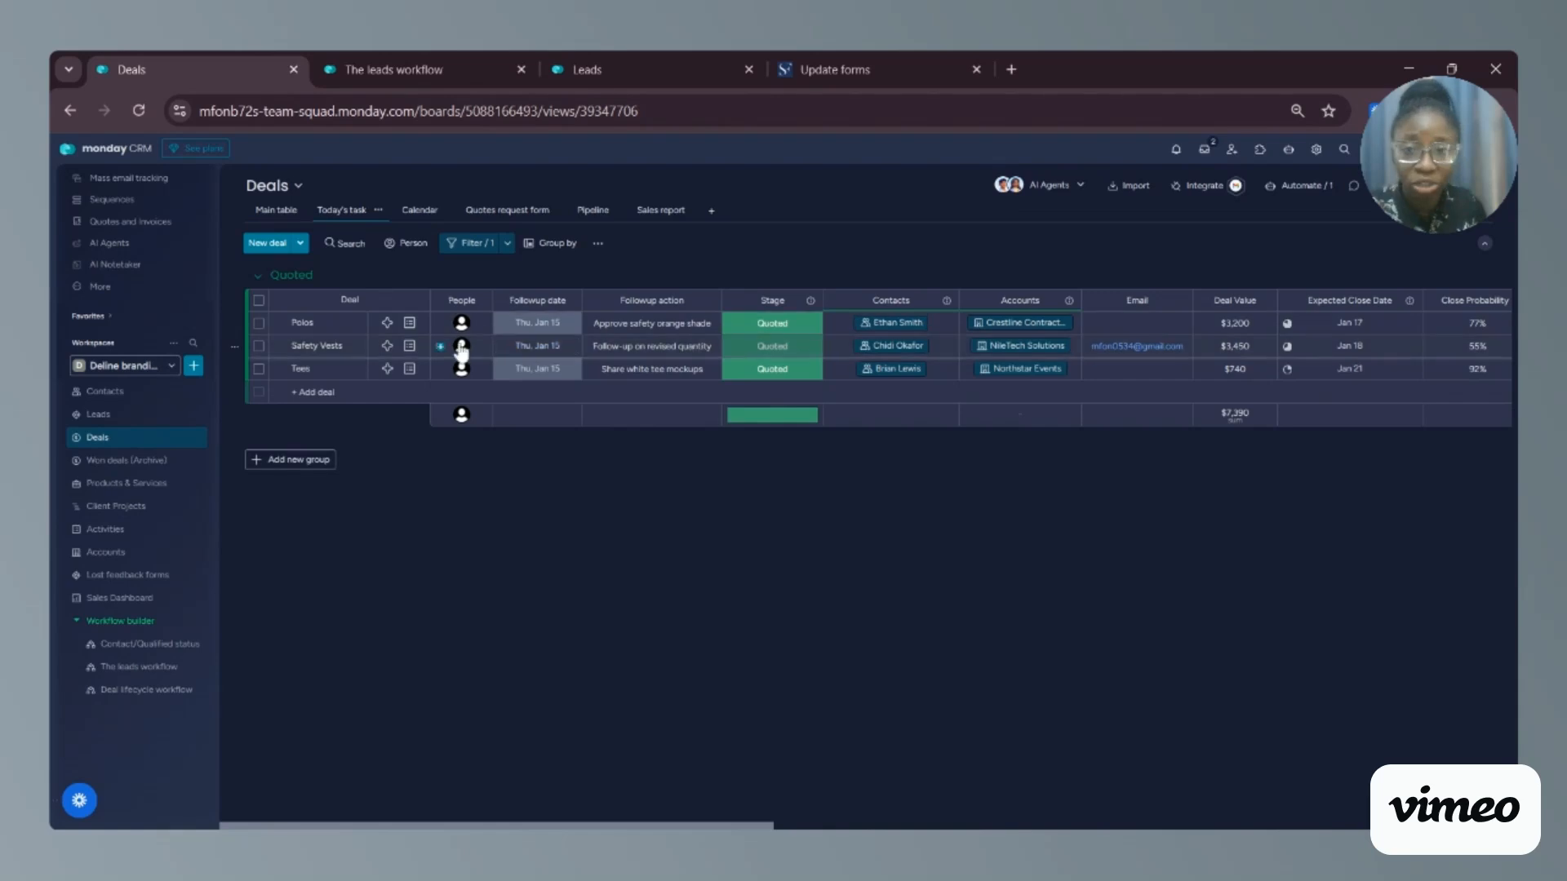
pyautogui.click(420, 210)
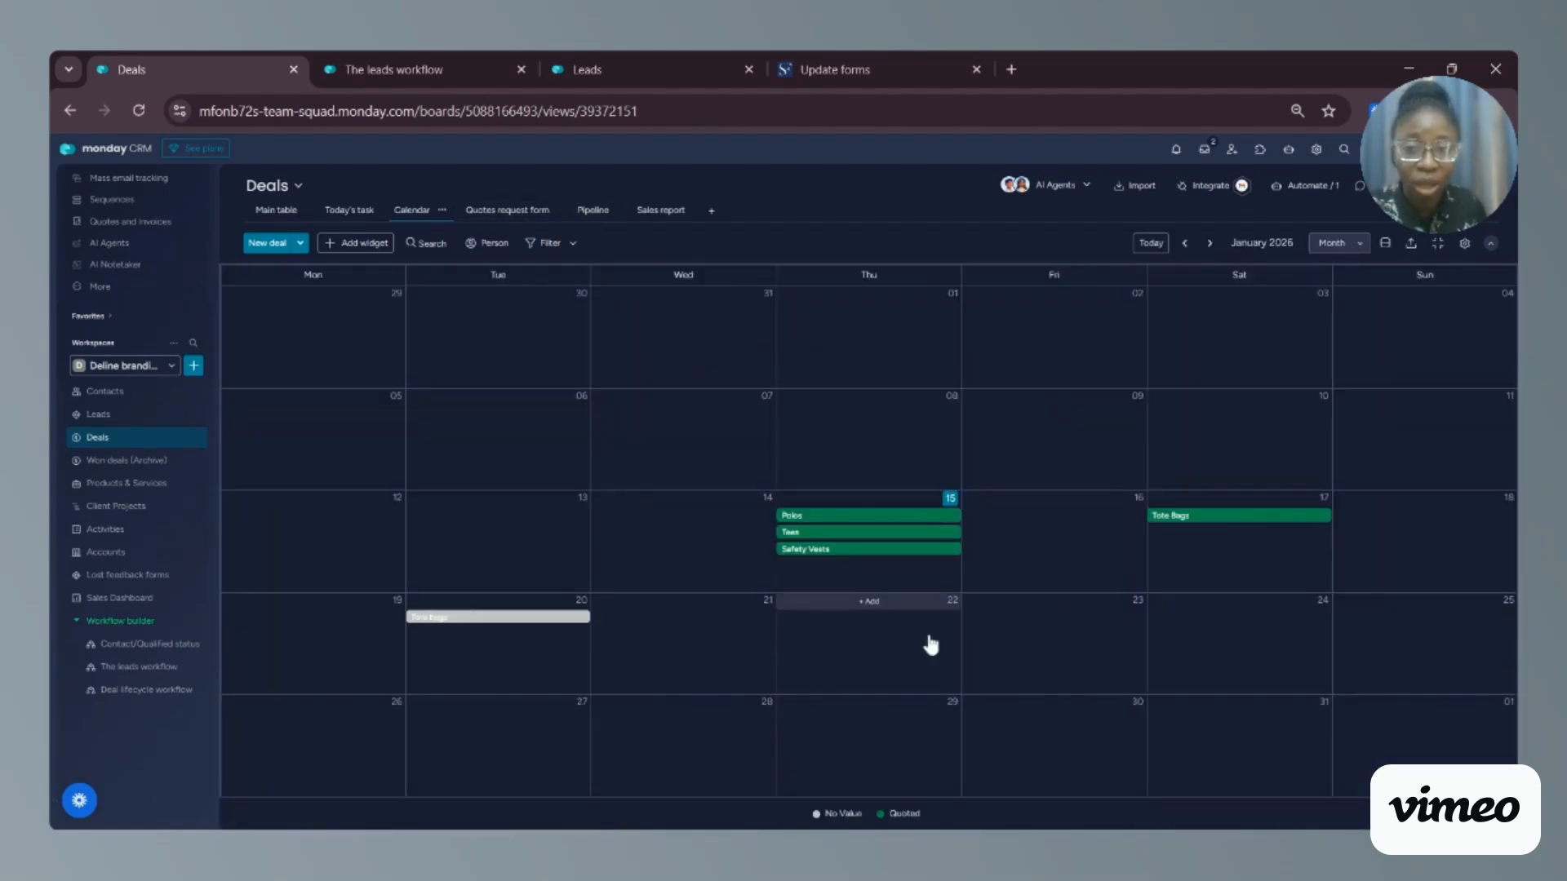
pyautogui.click(594, 210)
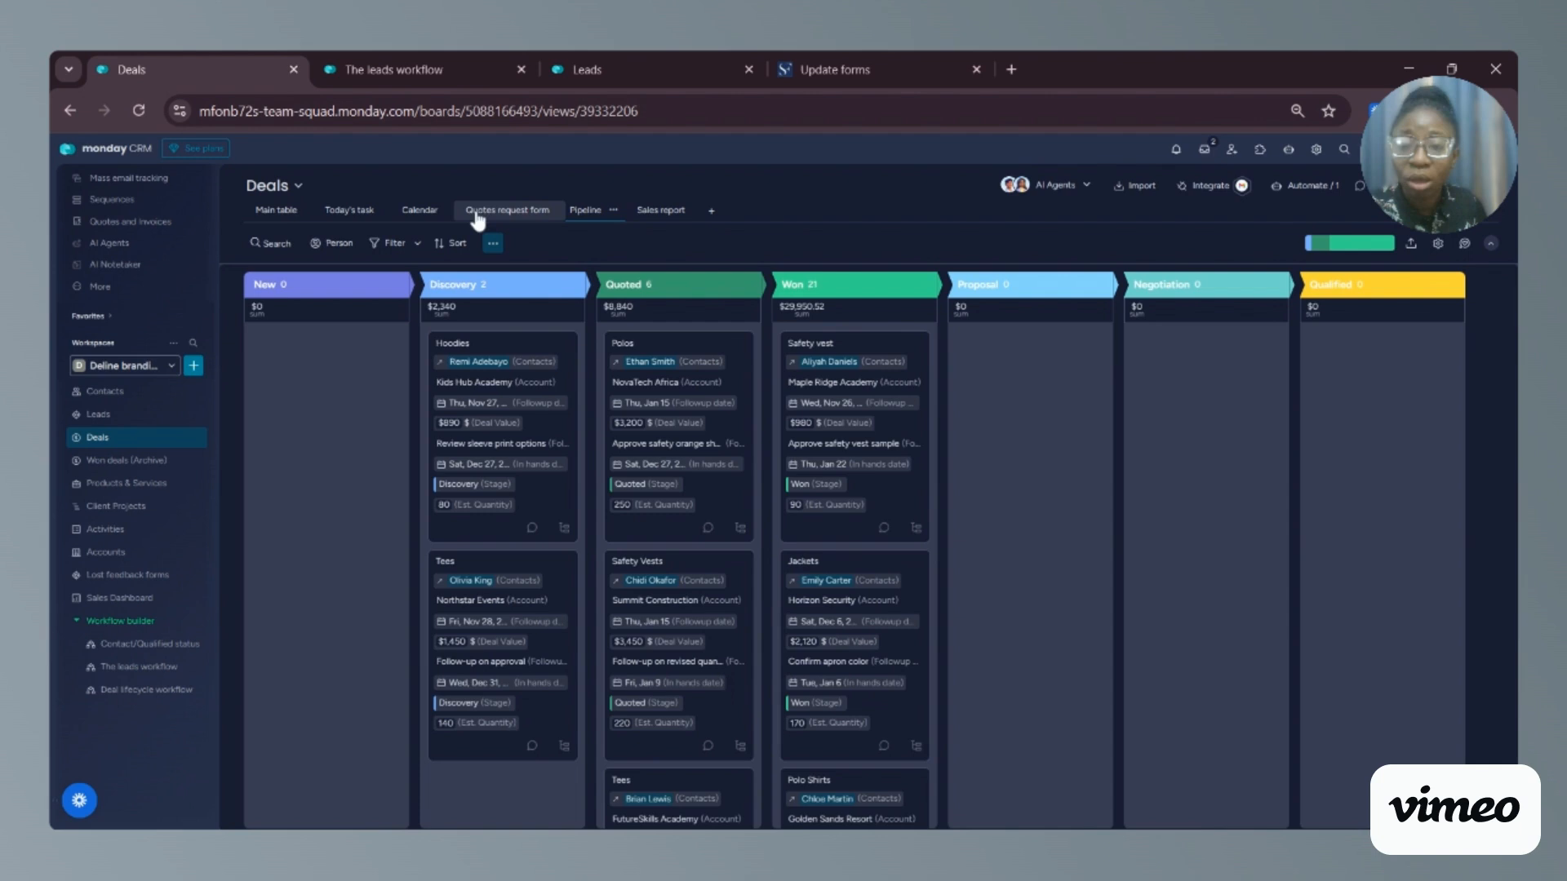
# - Return to the Deals main table and examine the Discovery, Quoted and Closed Won groups
pyautogui.click(286, 214)
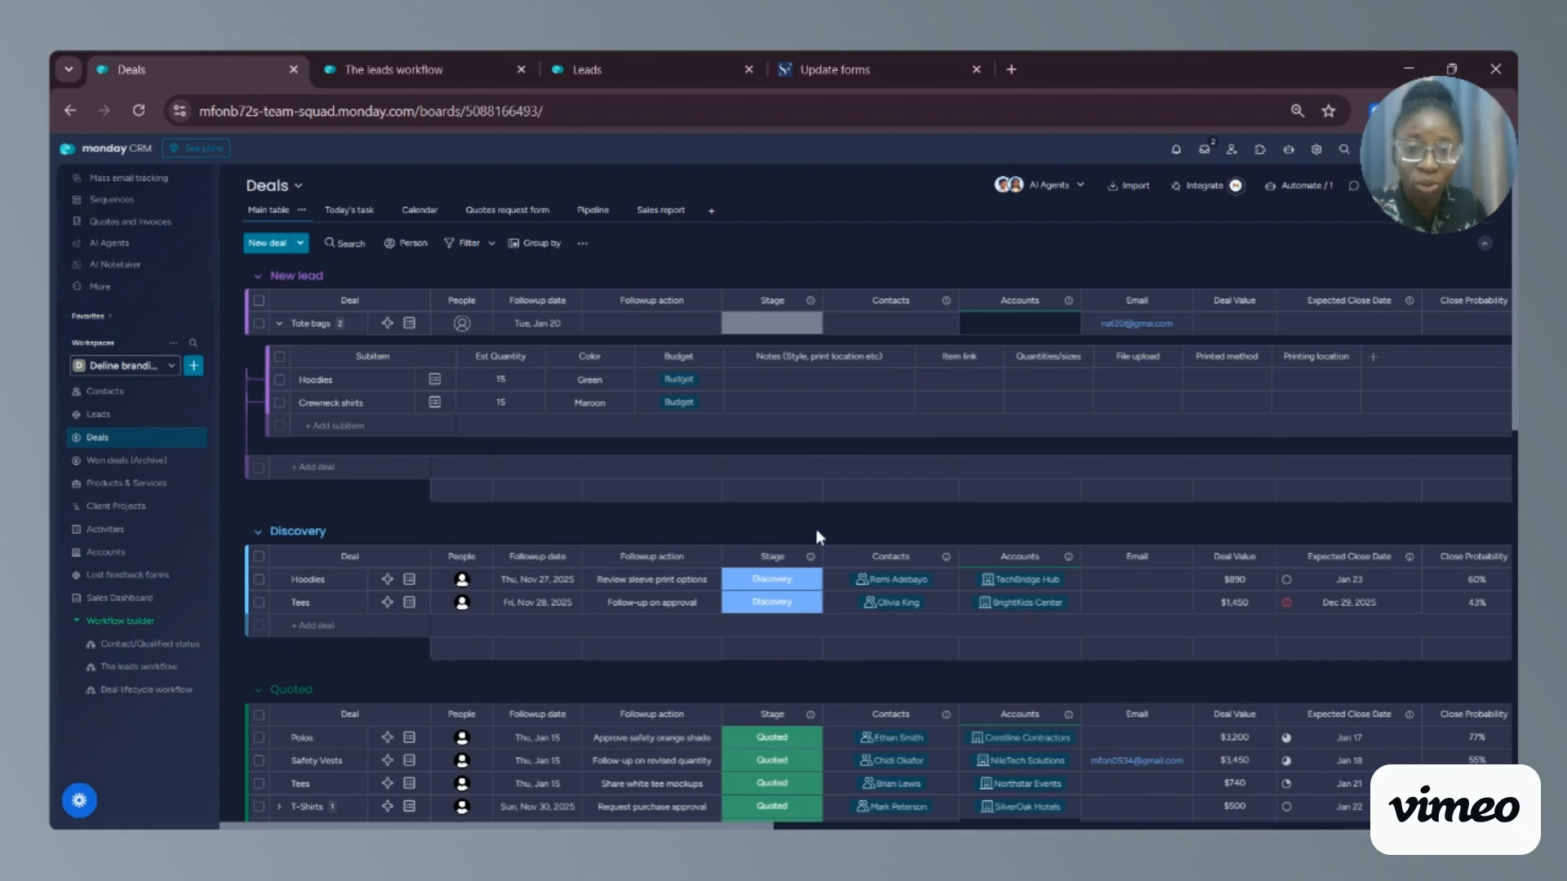
pyautogui.scroll(-1, 803, 579)
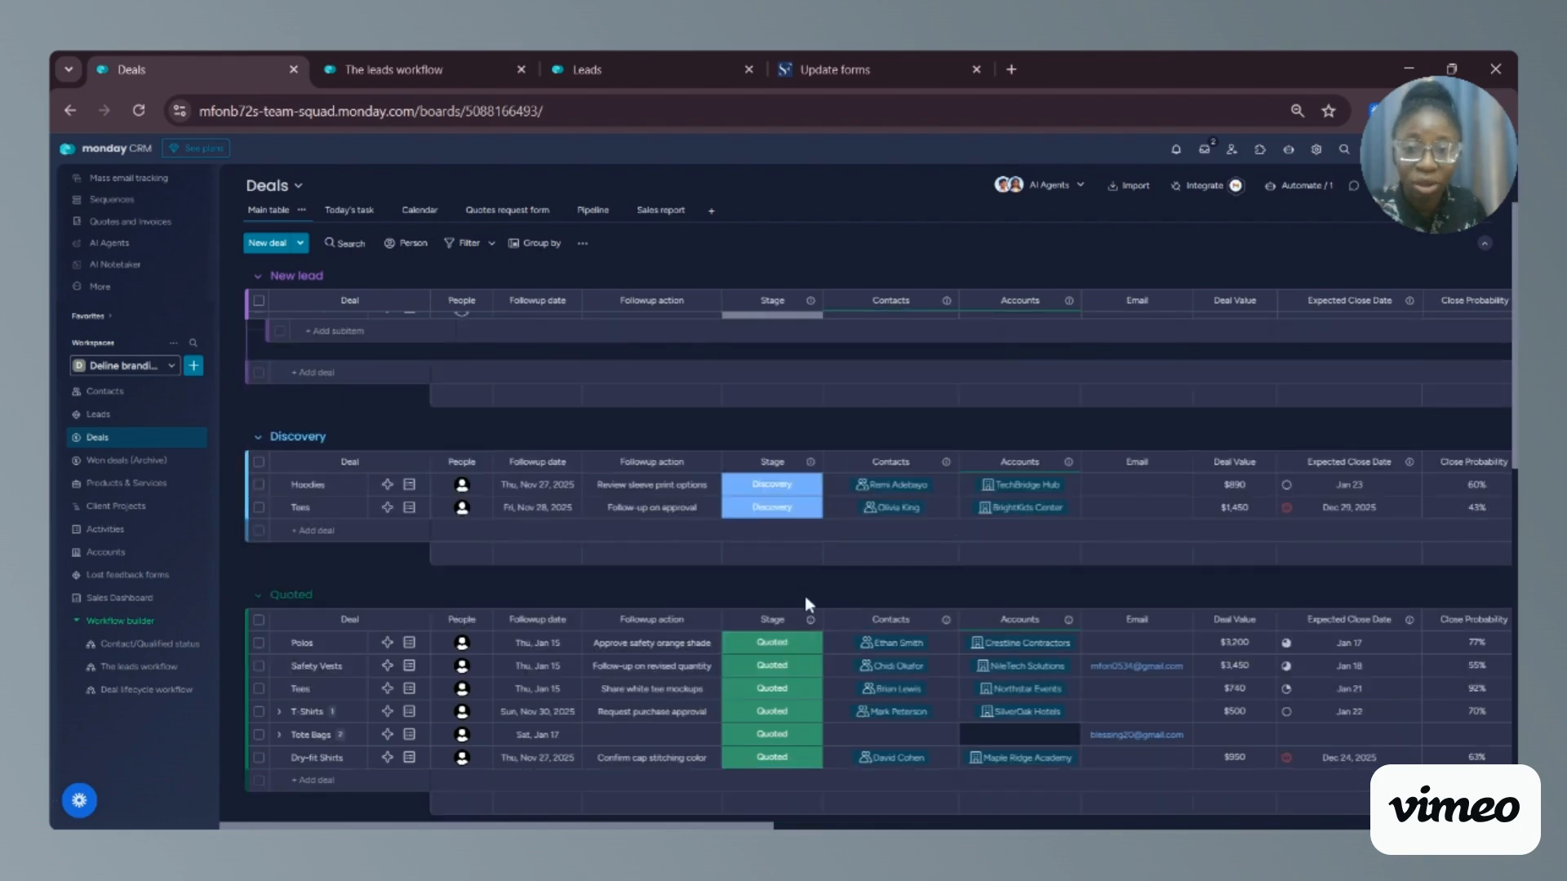
pyautogui.scroll(-10, 805, 603)
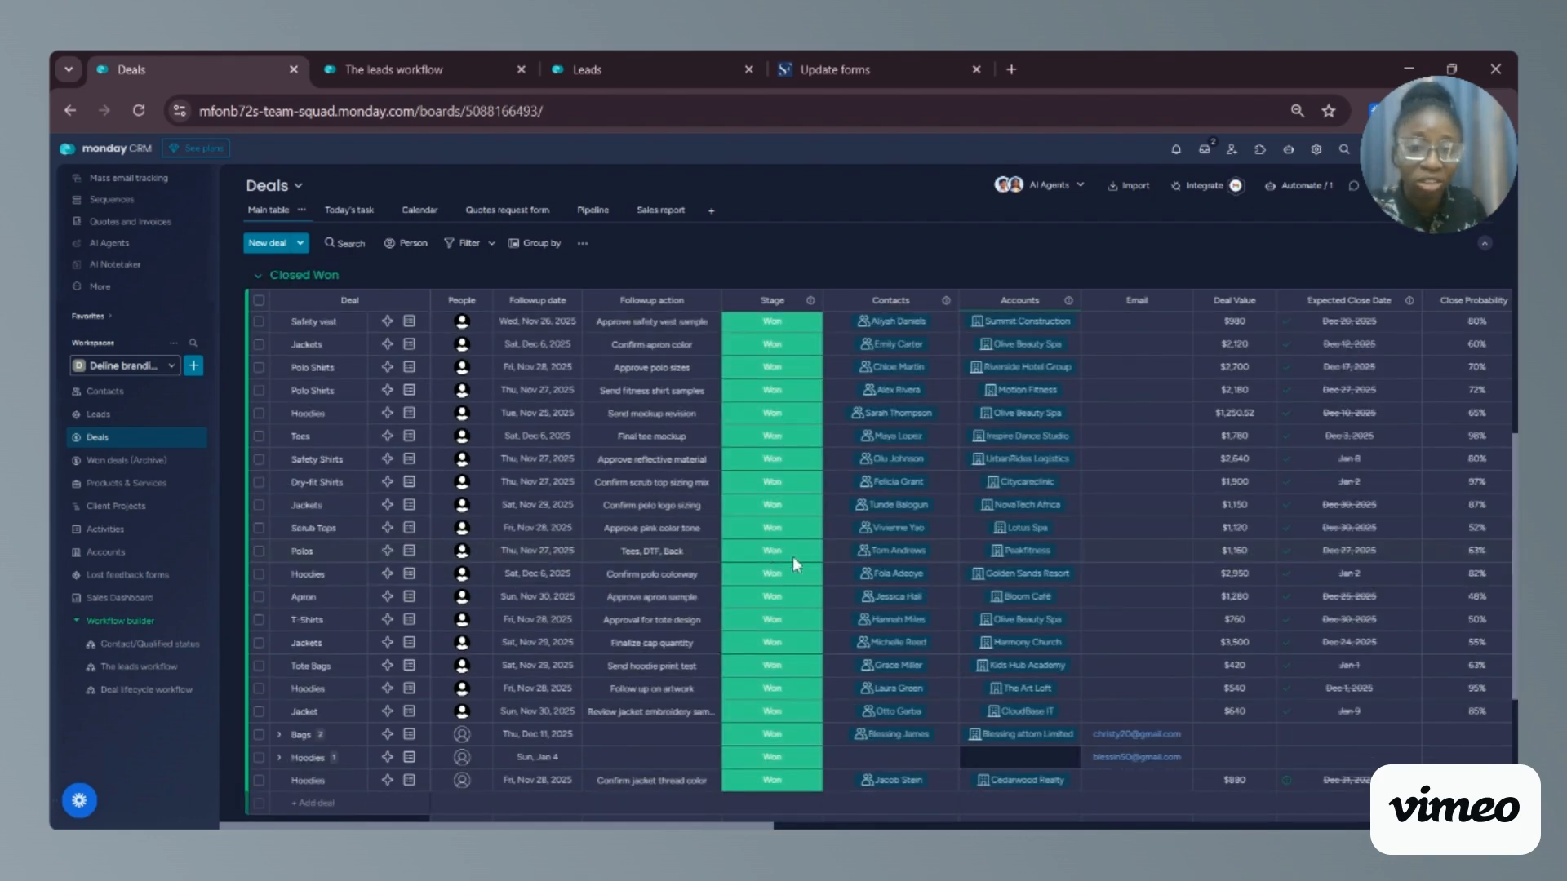
pyautogui.scroll(1, 791, 556)
pyautogui.scroll(4, 799, 565)
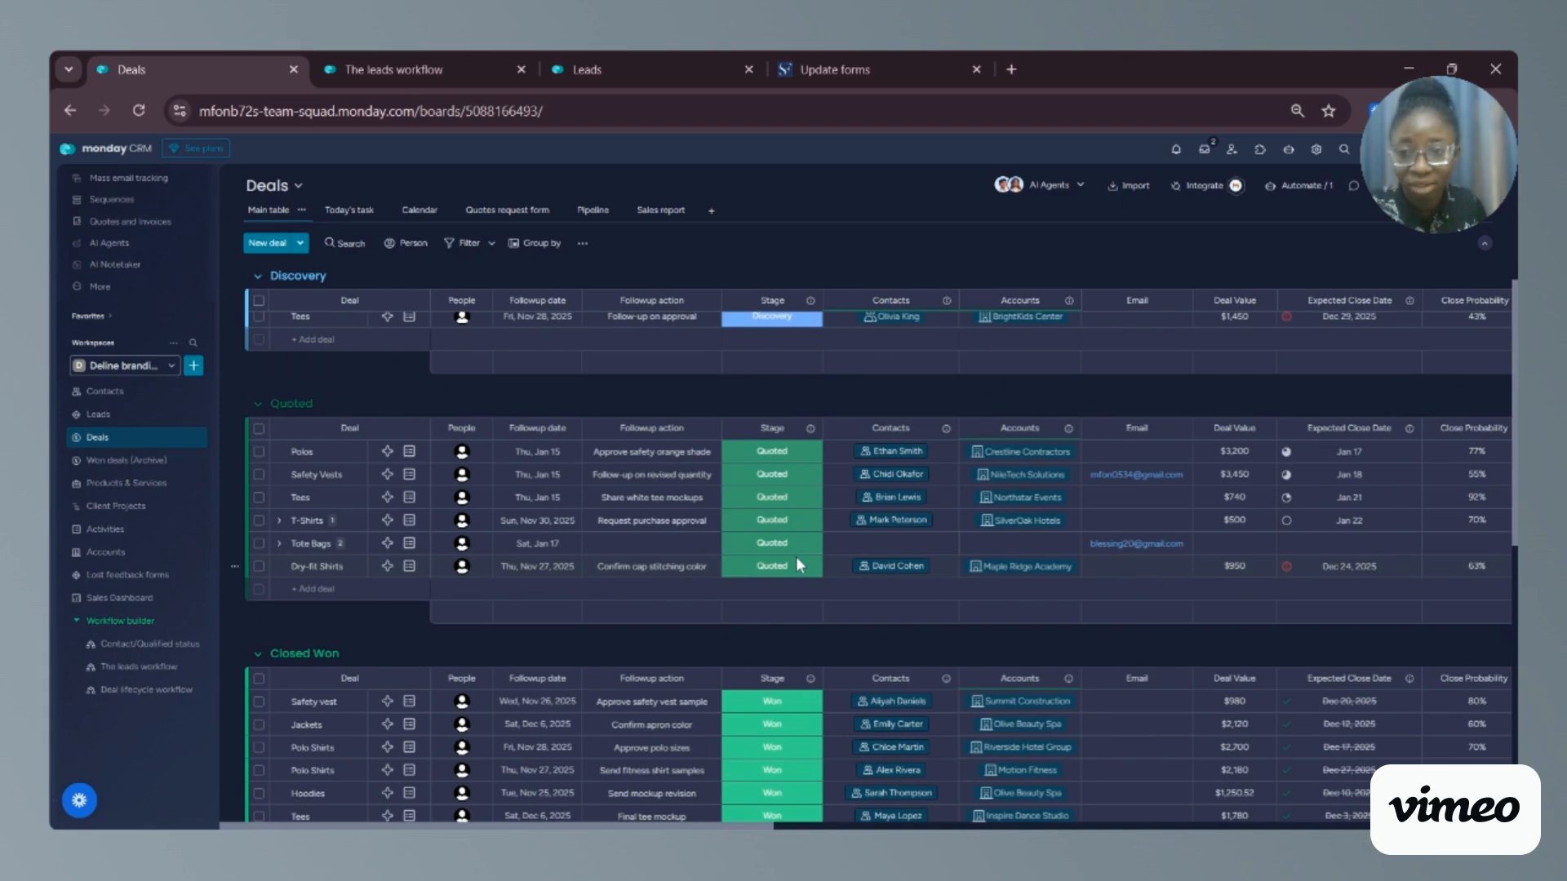
pyautogui.scroll(-1, 805, 560)
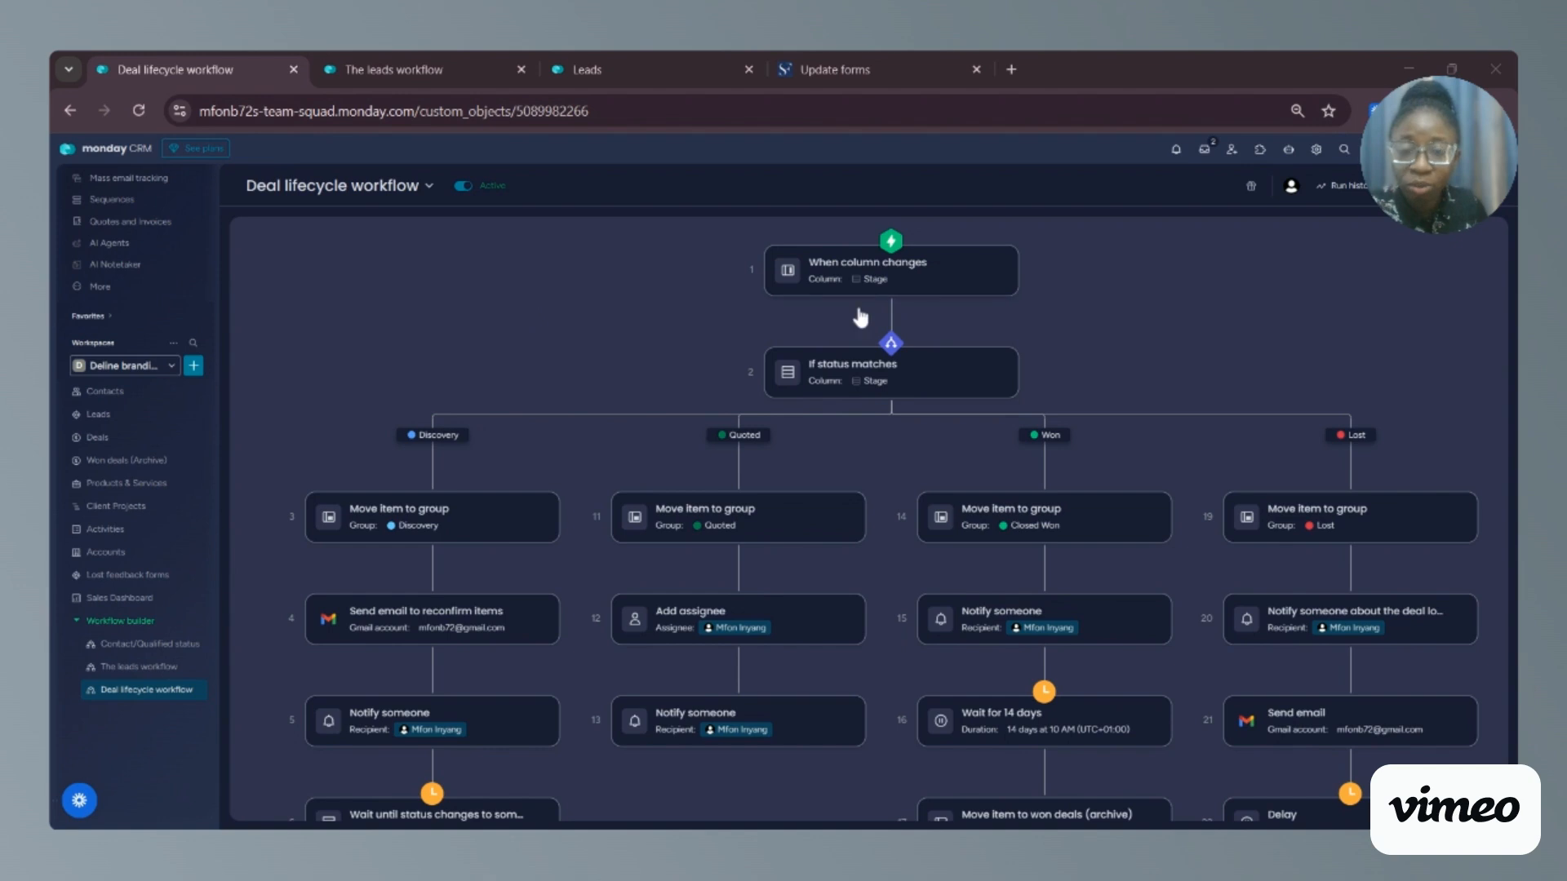
# - Open the Deal lifecycle workflow and examine its Discovery branch from the stage condition down to the follow-up email
pyautogui.moveTo(1112, 378); pyautogui.dragTo(1095, 311)
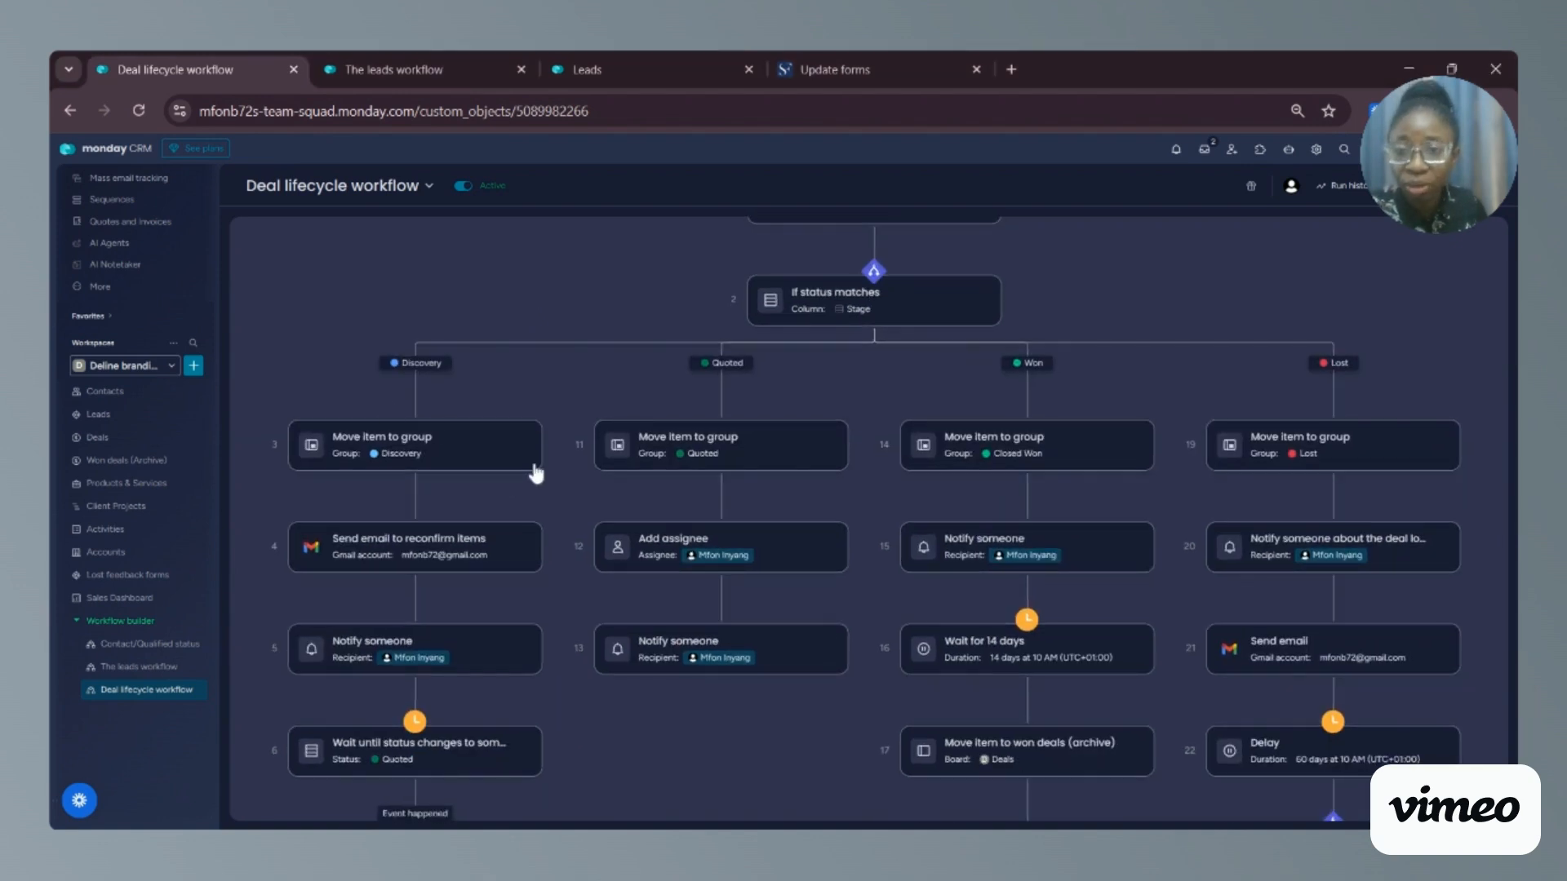
pyautogui.moveTo(1484, 529); pyautogui.dragTo(1486, 410)
pyautogui.moveTo(636, 692); pyautogui.dragTo(621, 607)
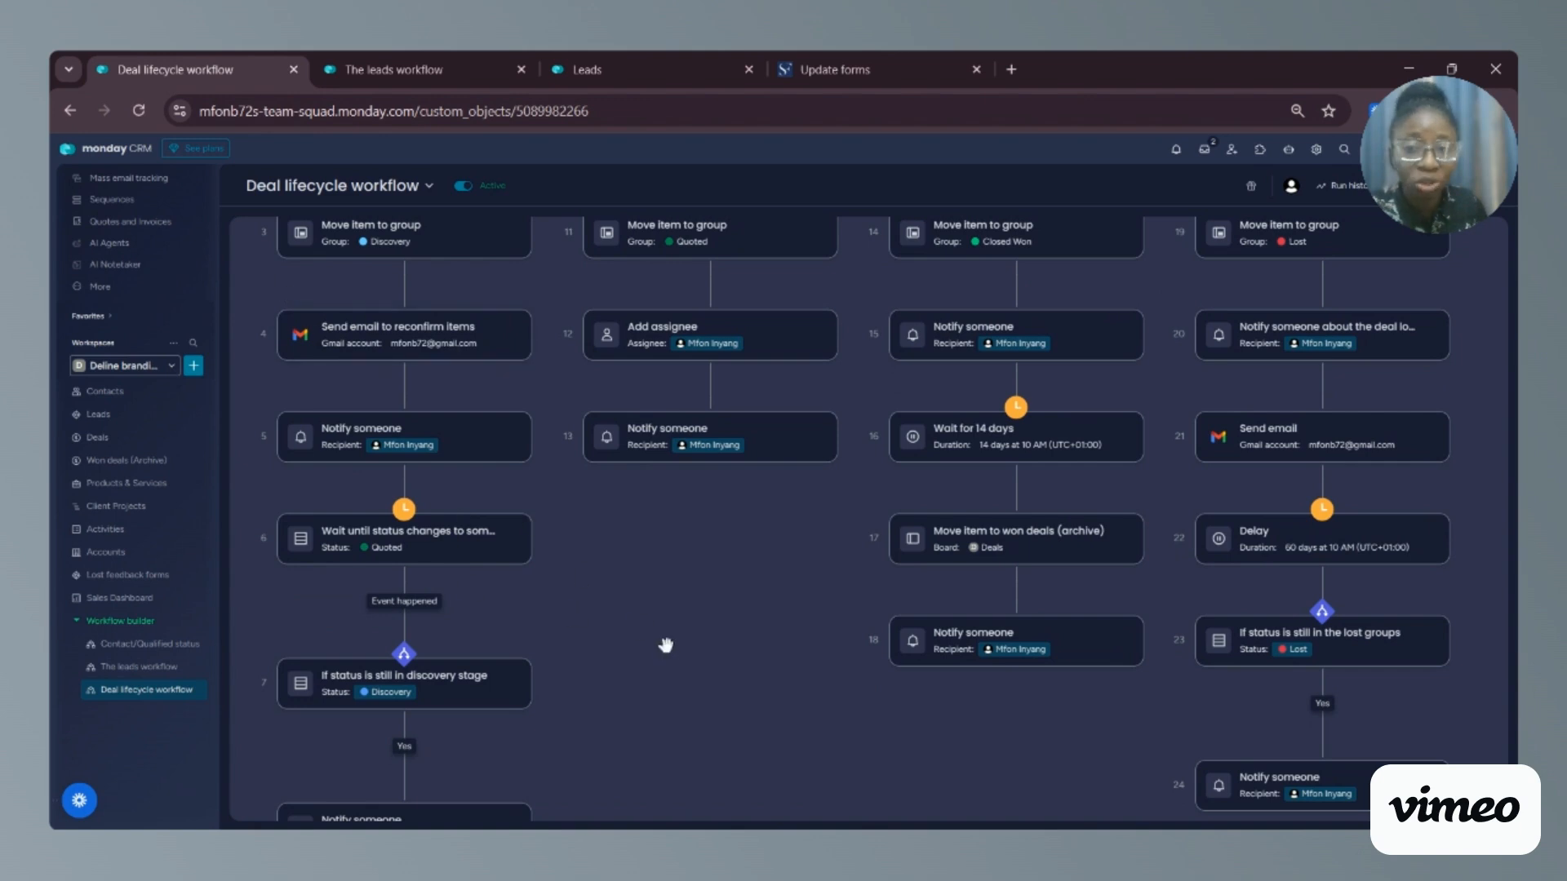
pyautogui.moveTo(670, 630); pyautogui.dragTo(675, 497)
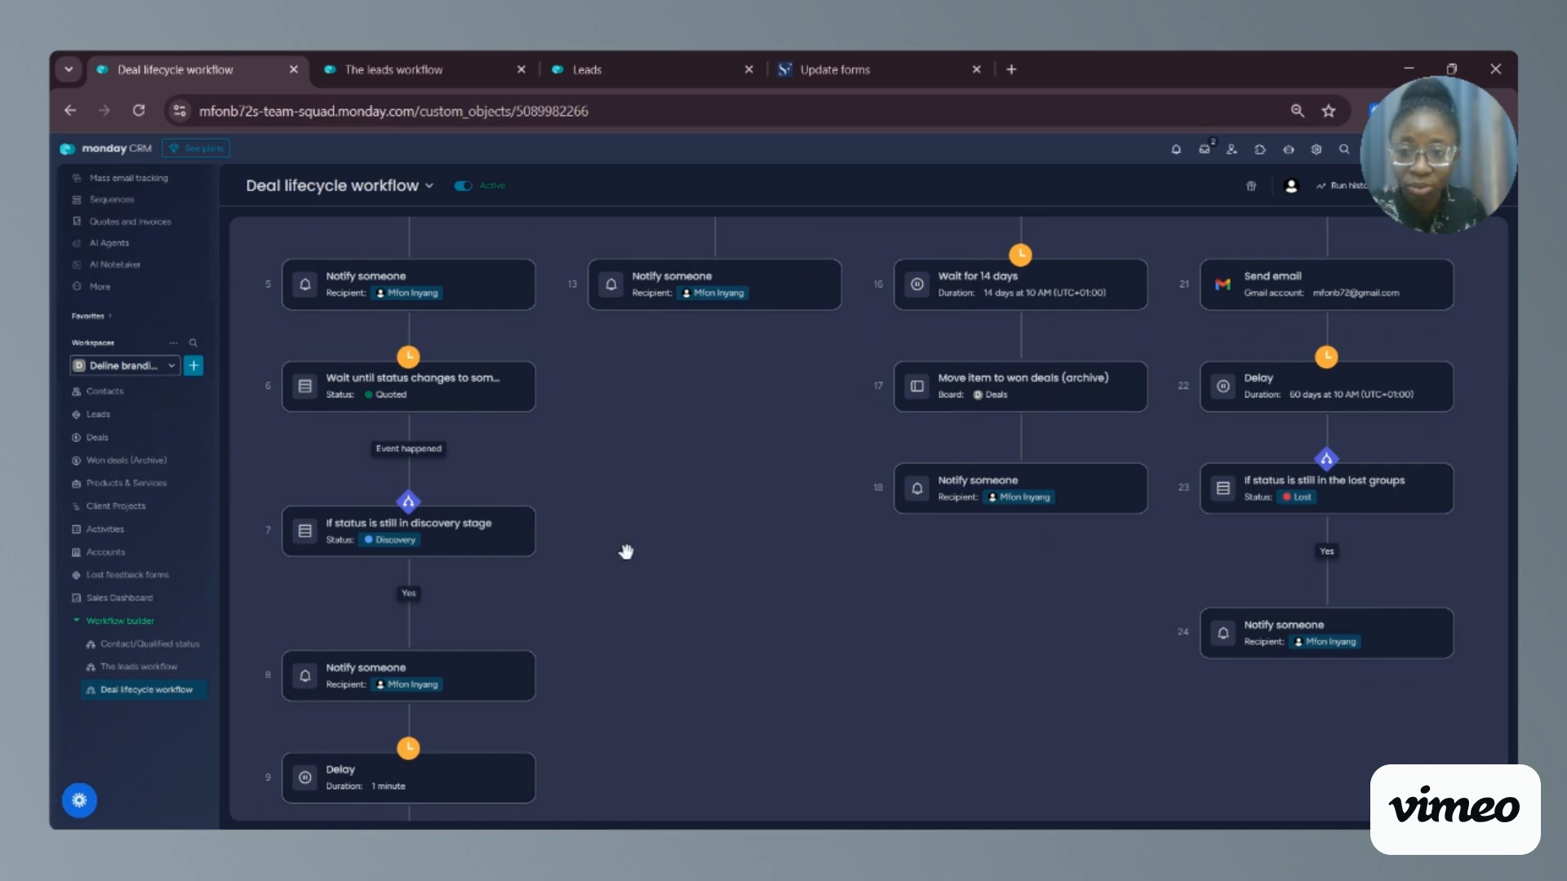
pyautogui.moveTo(643, 620); pyautogui.dragTo(645, 541)
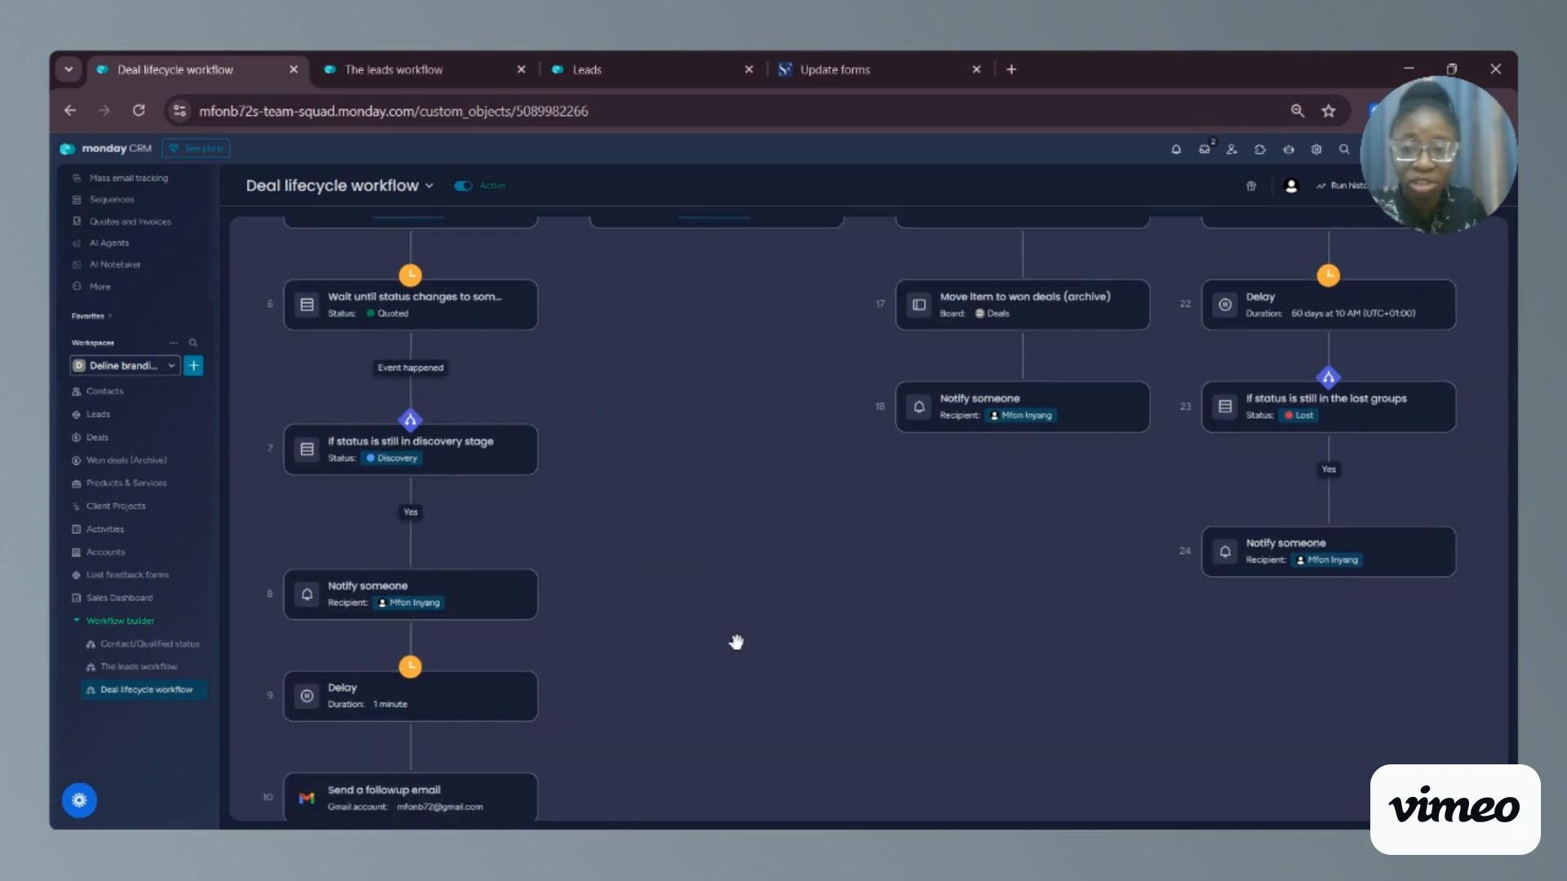
pyautogui.moveTo(736, 642); pyautogui.dragTo(726, 554)
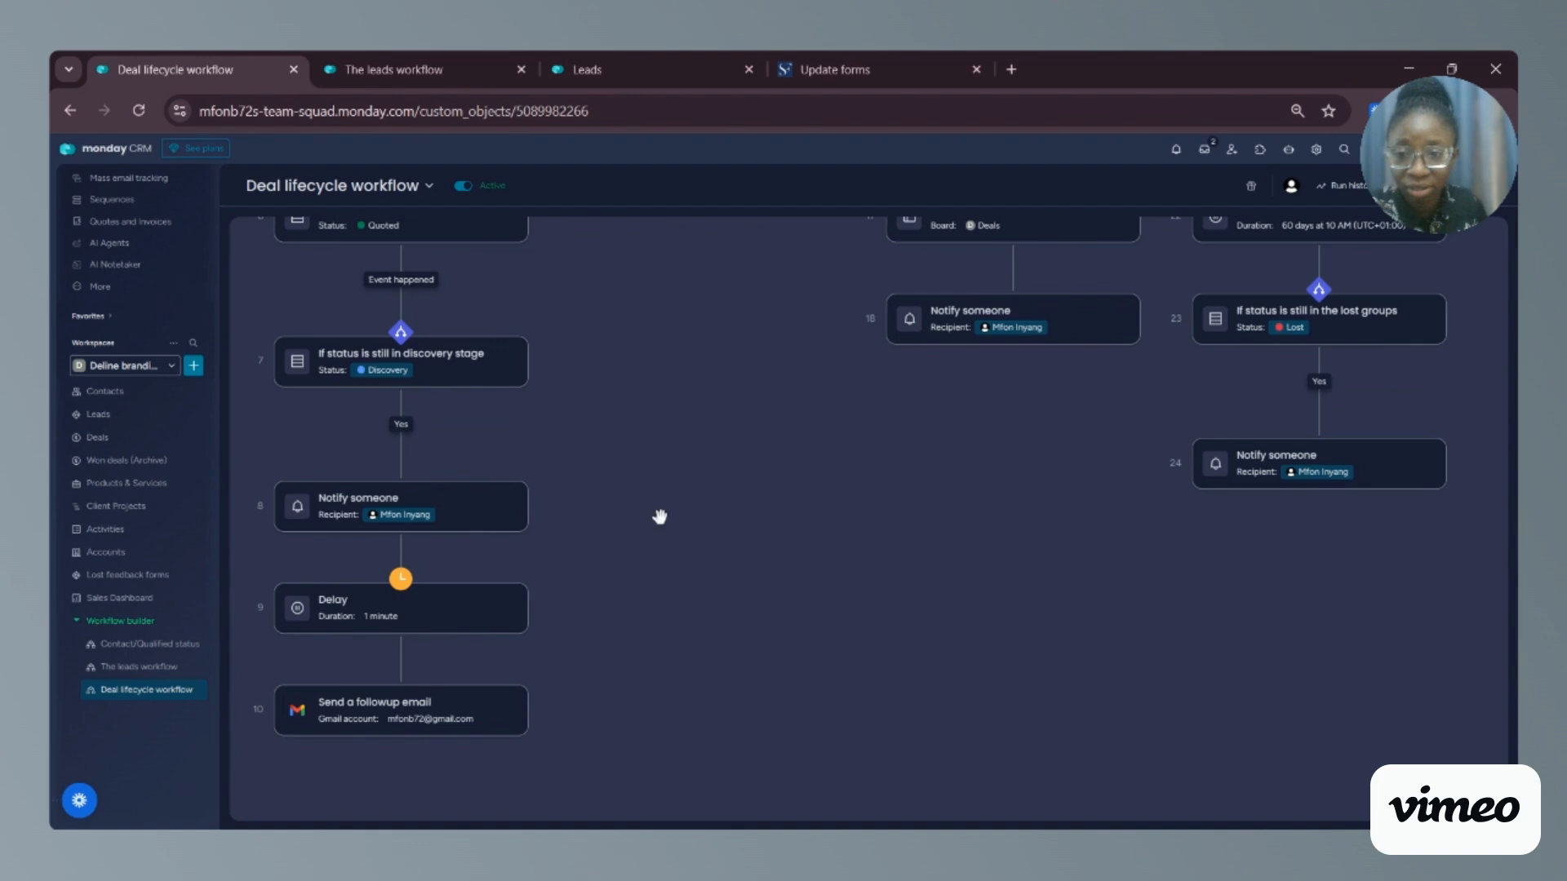
# - Examine the workflow's Quoted and Won branches, including the 14-day wait and the move to the won deals archive
pyautogui.scroll(5, 659, 518)
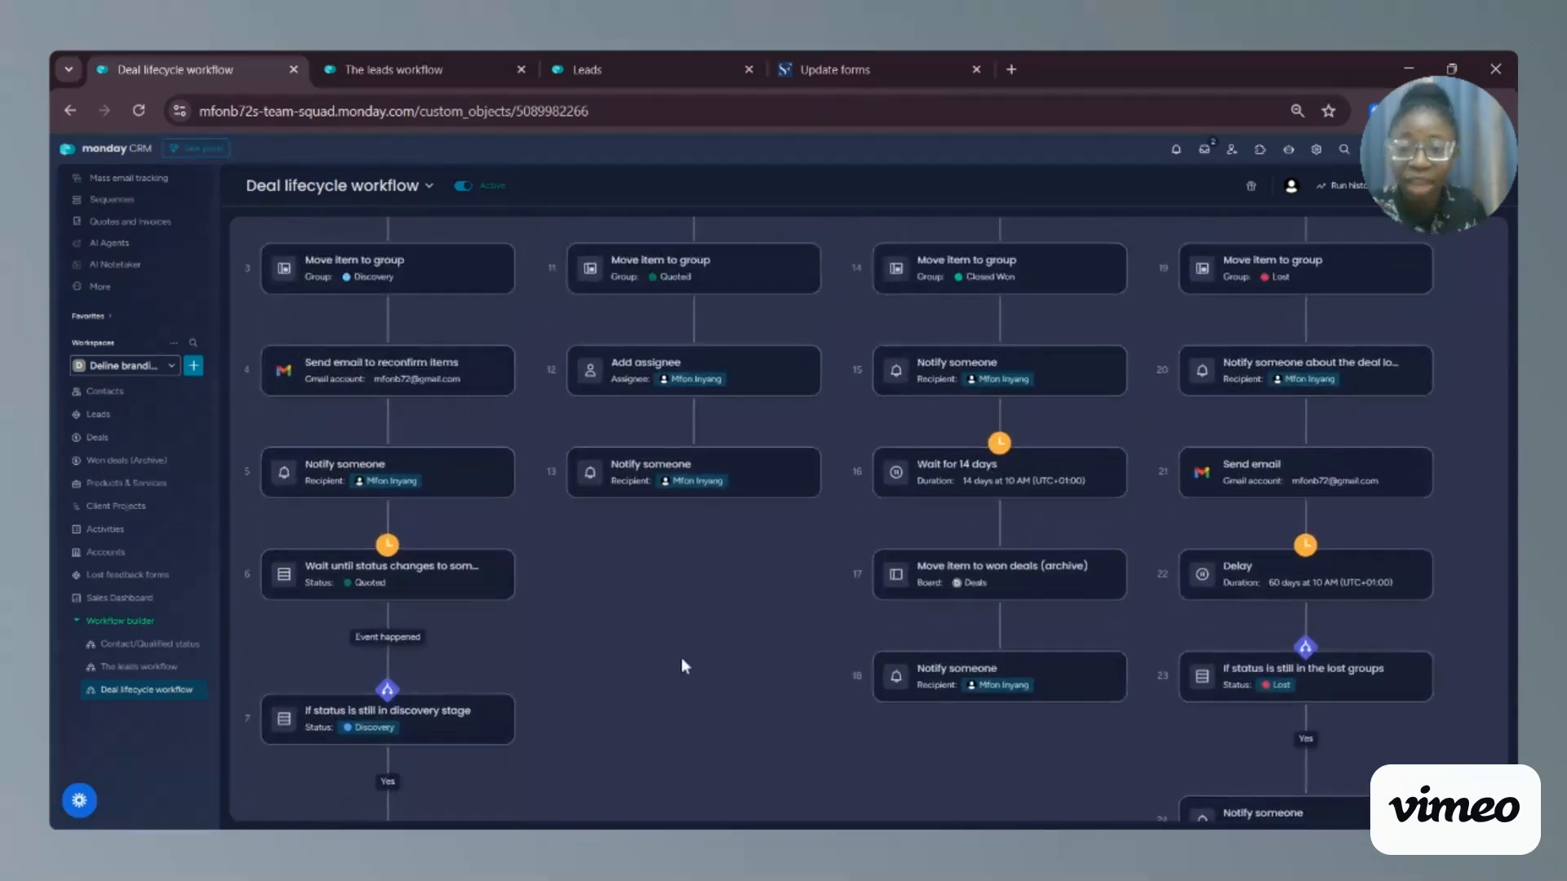
pyautogui.scroll(2, 675, 718)
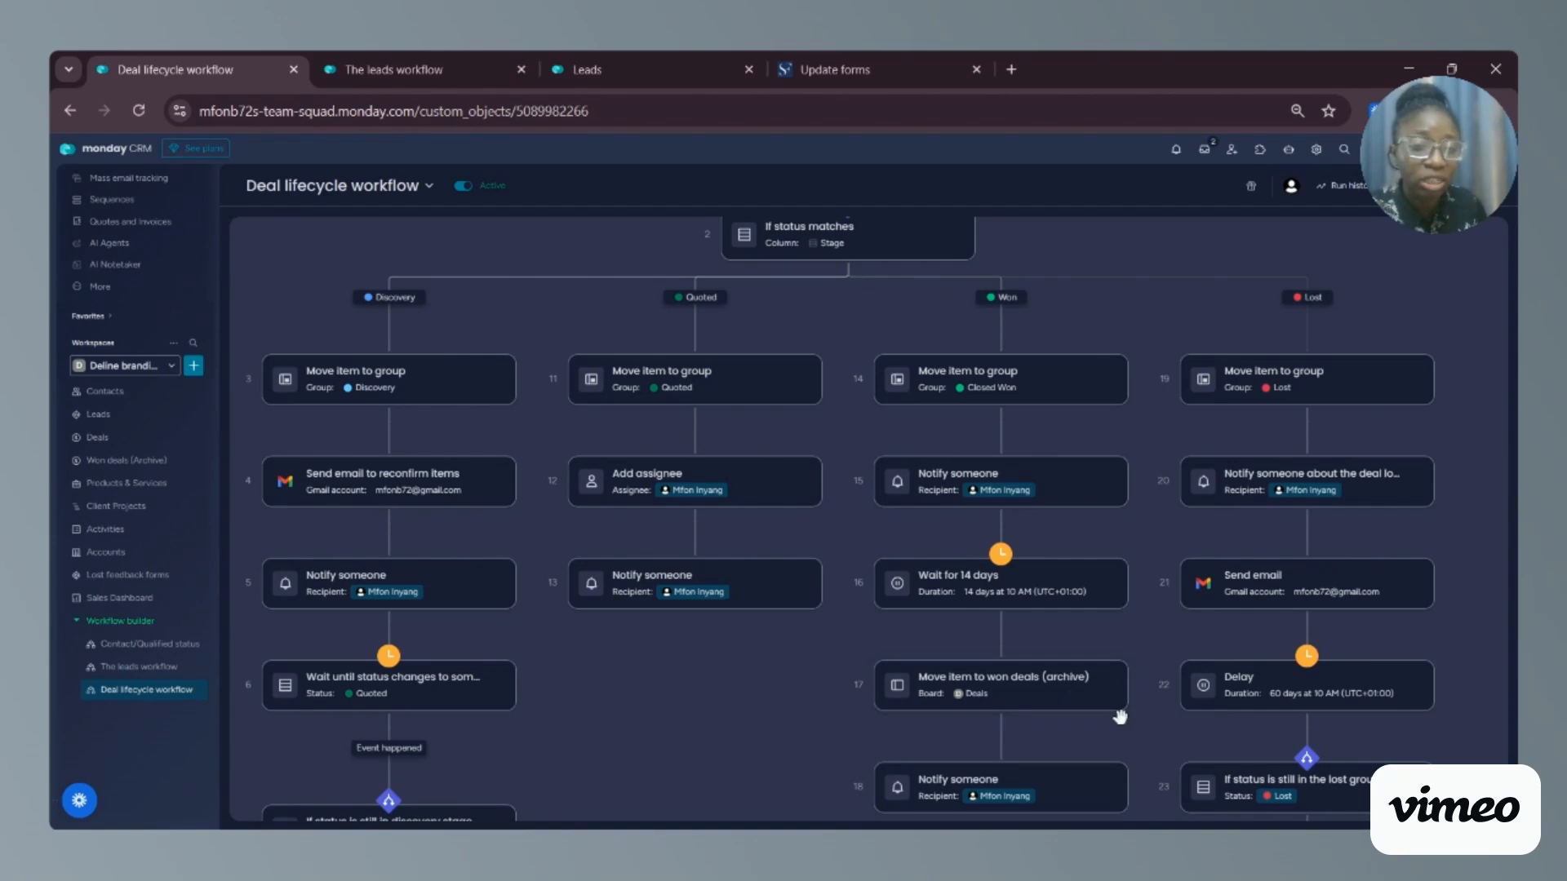
pyautogui.scroll(-3, 1465, 607)
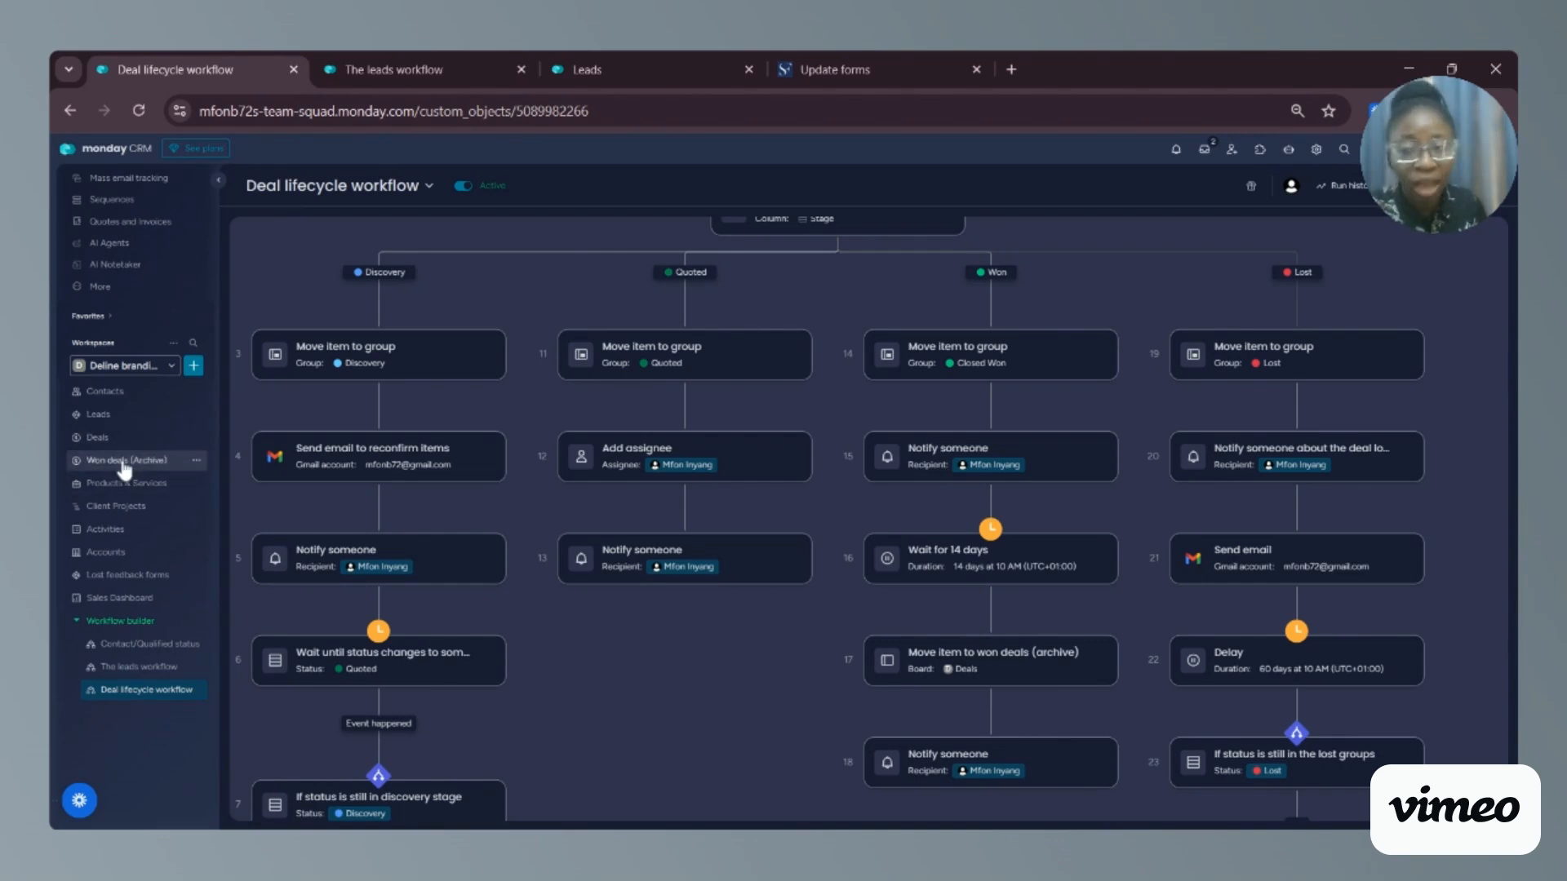
# - Examine the workflow's Lost branch through its last notification and open the Lost feedback forms board to view the client responses
pyautogui.moveTo(1474, 435); pyautogui.dragTo(1417, 372)
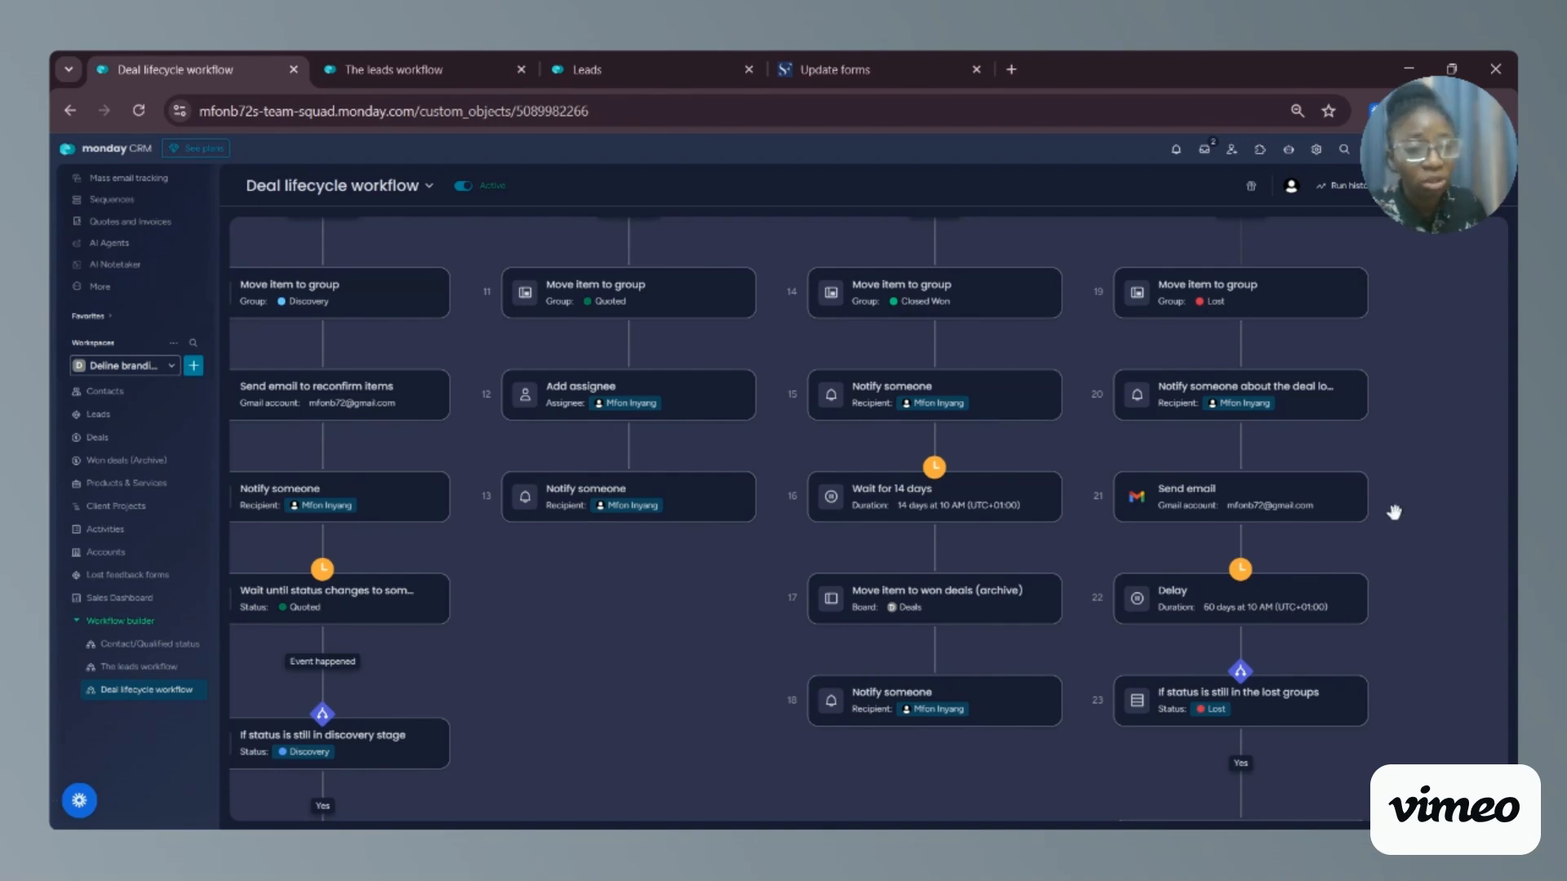
pyautogui.moveTo(1393, 511); pyautogui.dragTo(1391, 474)
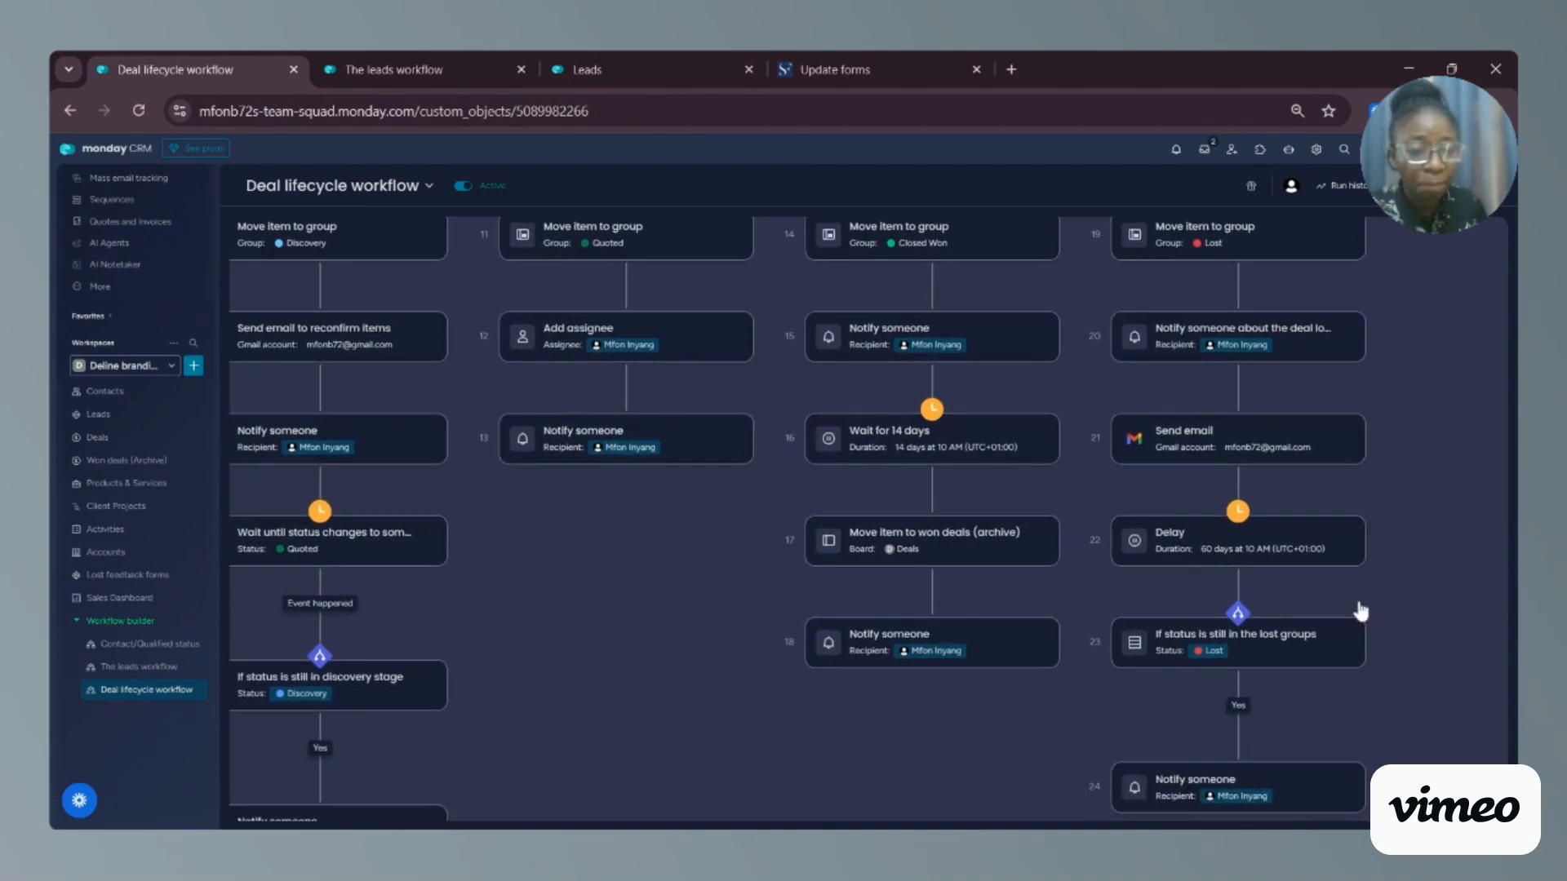
pyautogui.moveTo(1420, 577); pyautogui.dragTo(1412, 539)
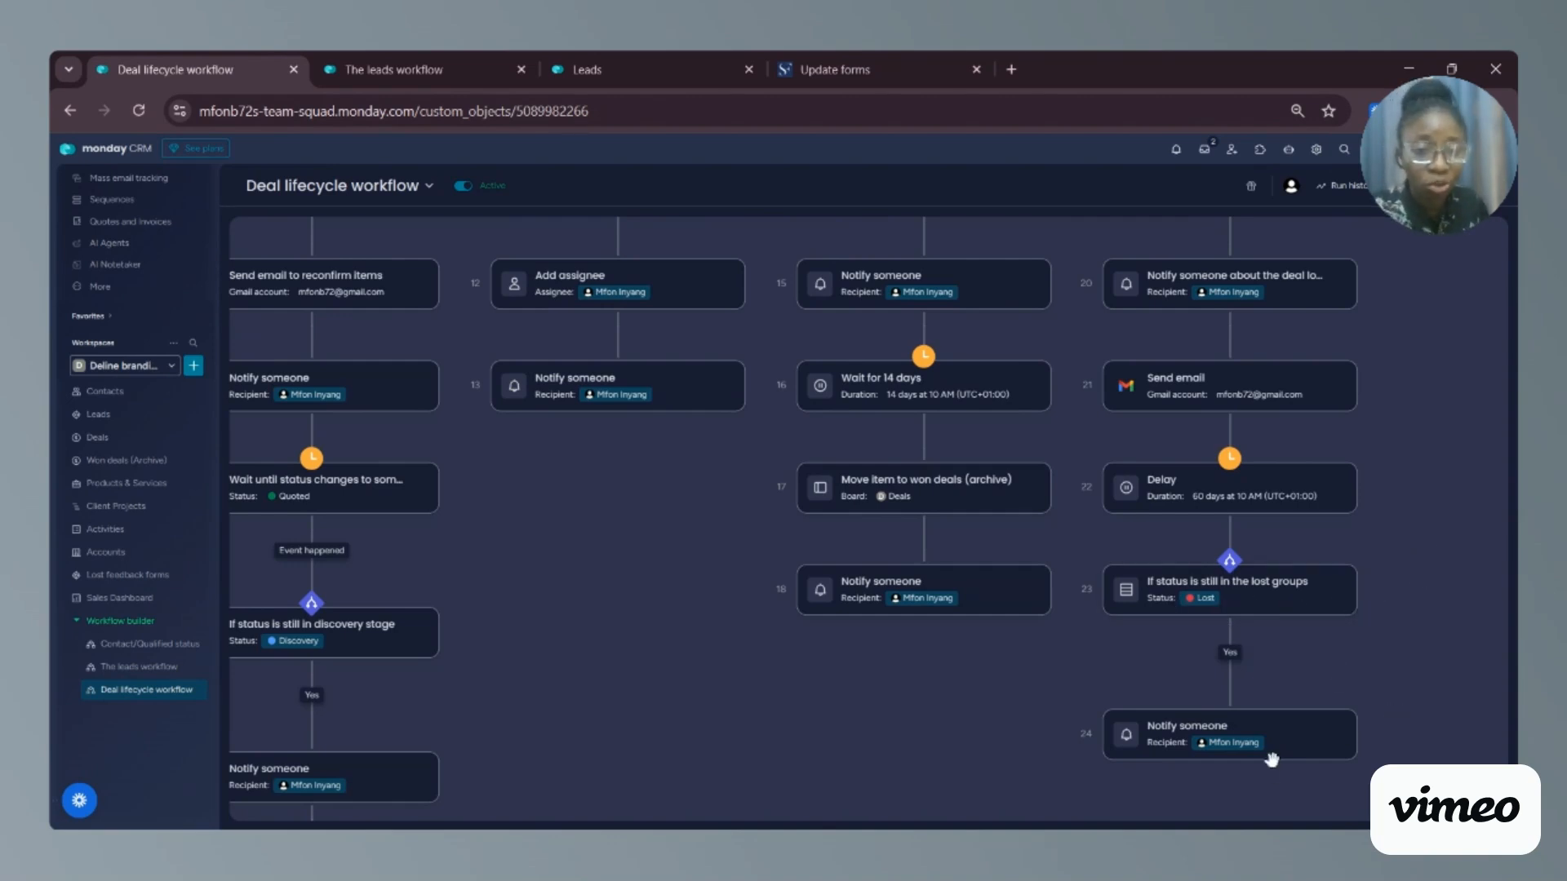
pyautogui.moveTo(1385, 398); pyautogui.dragTo(1465, 498)
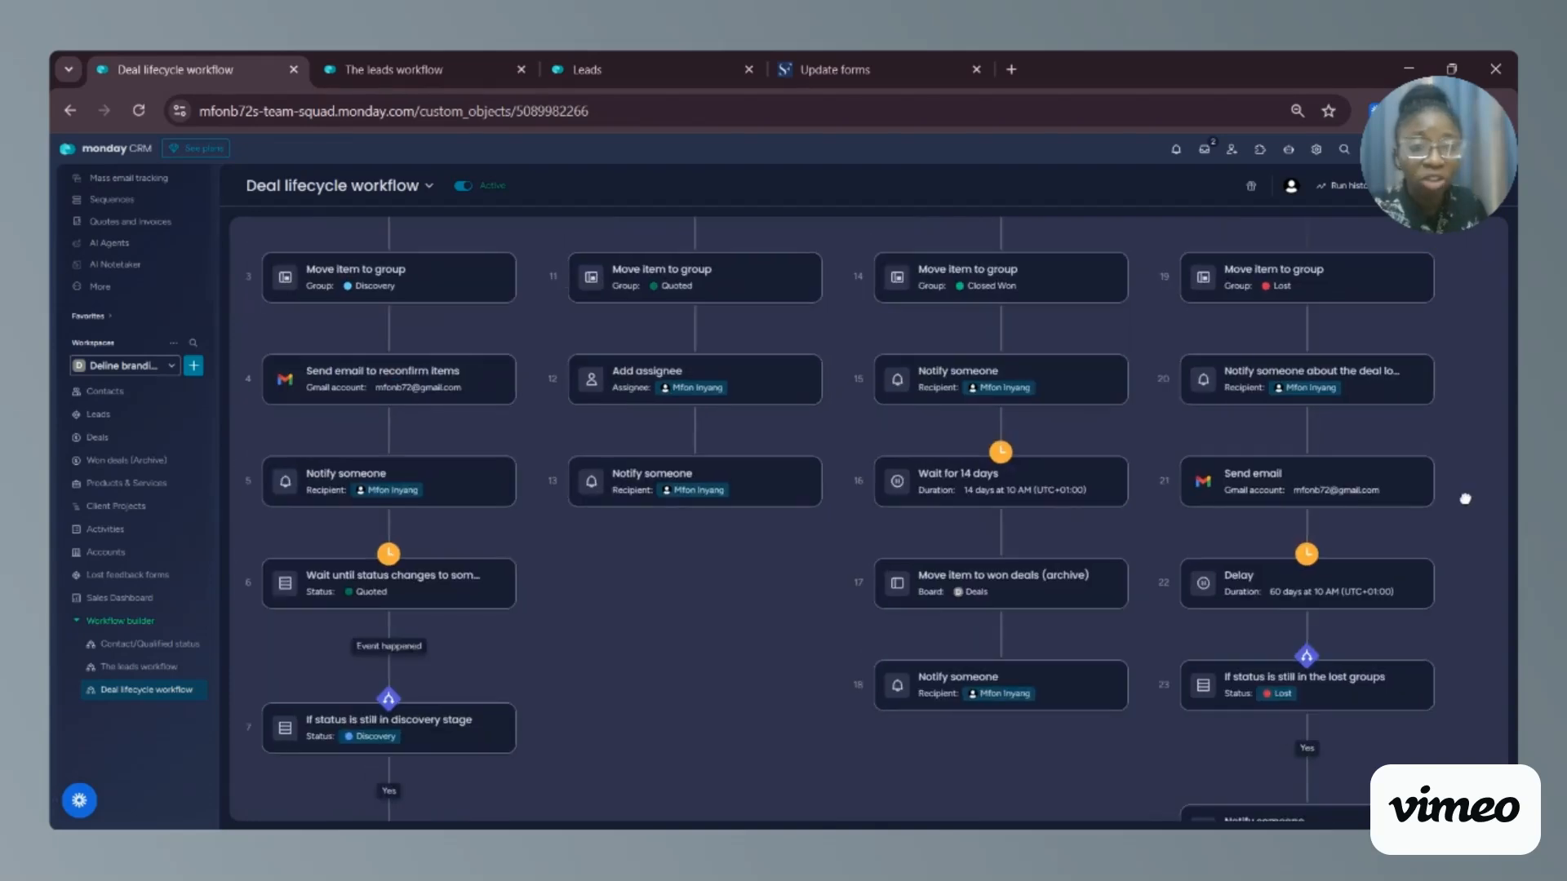
pyautogui.click(153, 580)
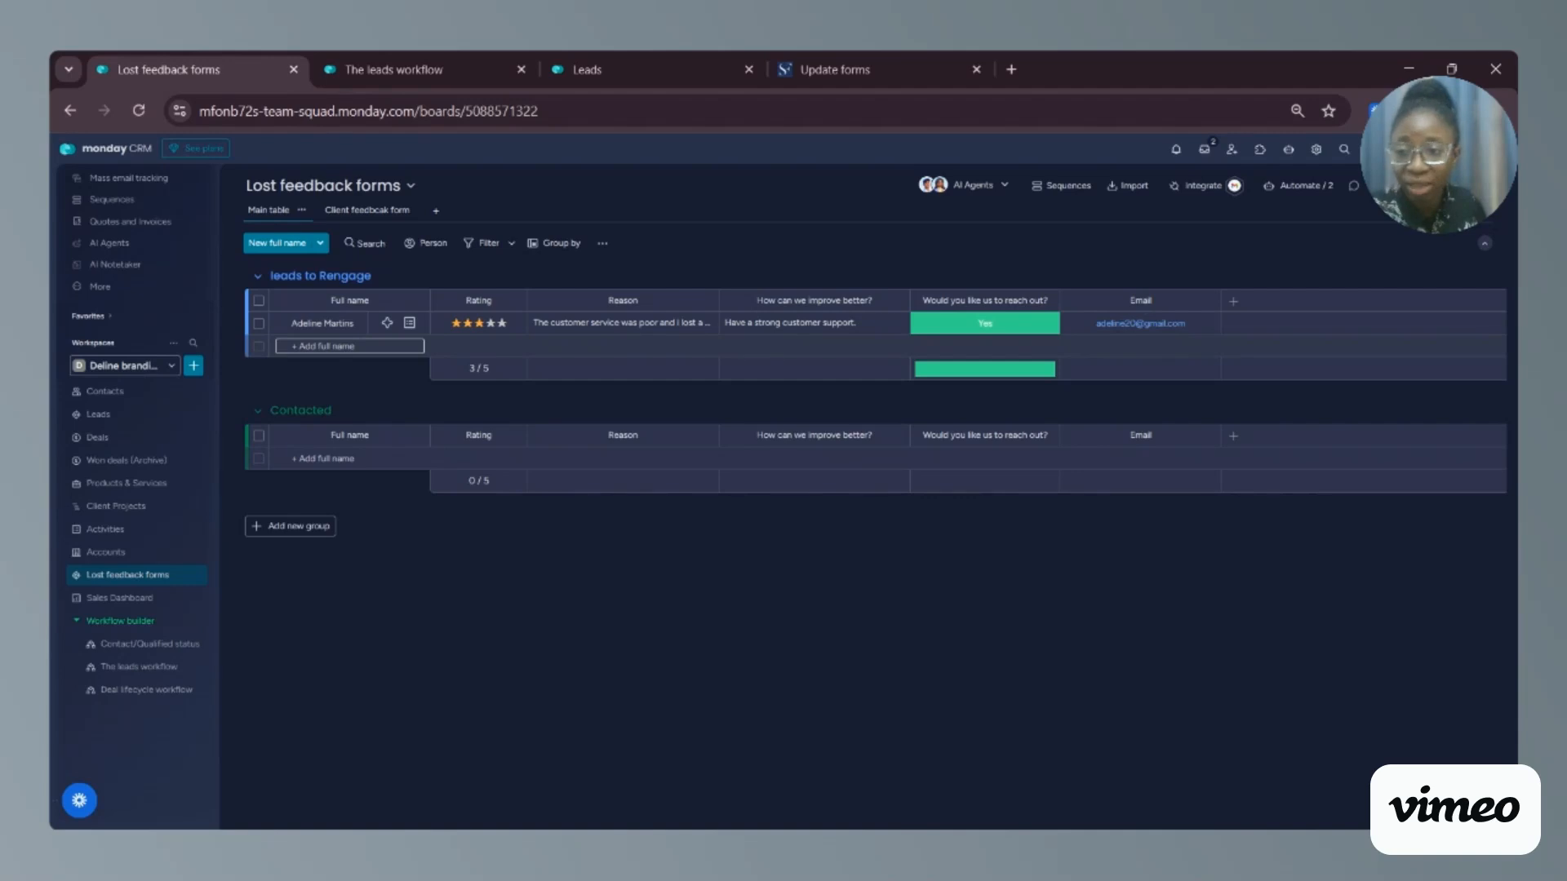
# - Open the Sales Dashboard and inspect the December 2025 and January 2026 deal and forecast values in the Actual Revenue by Month chart
pyautogui.click(142, 610)
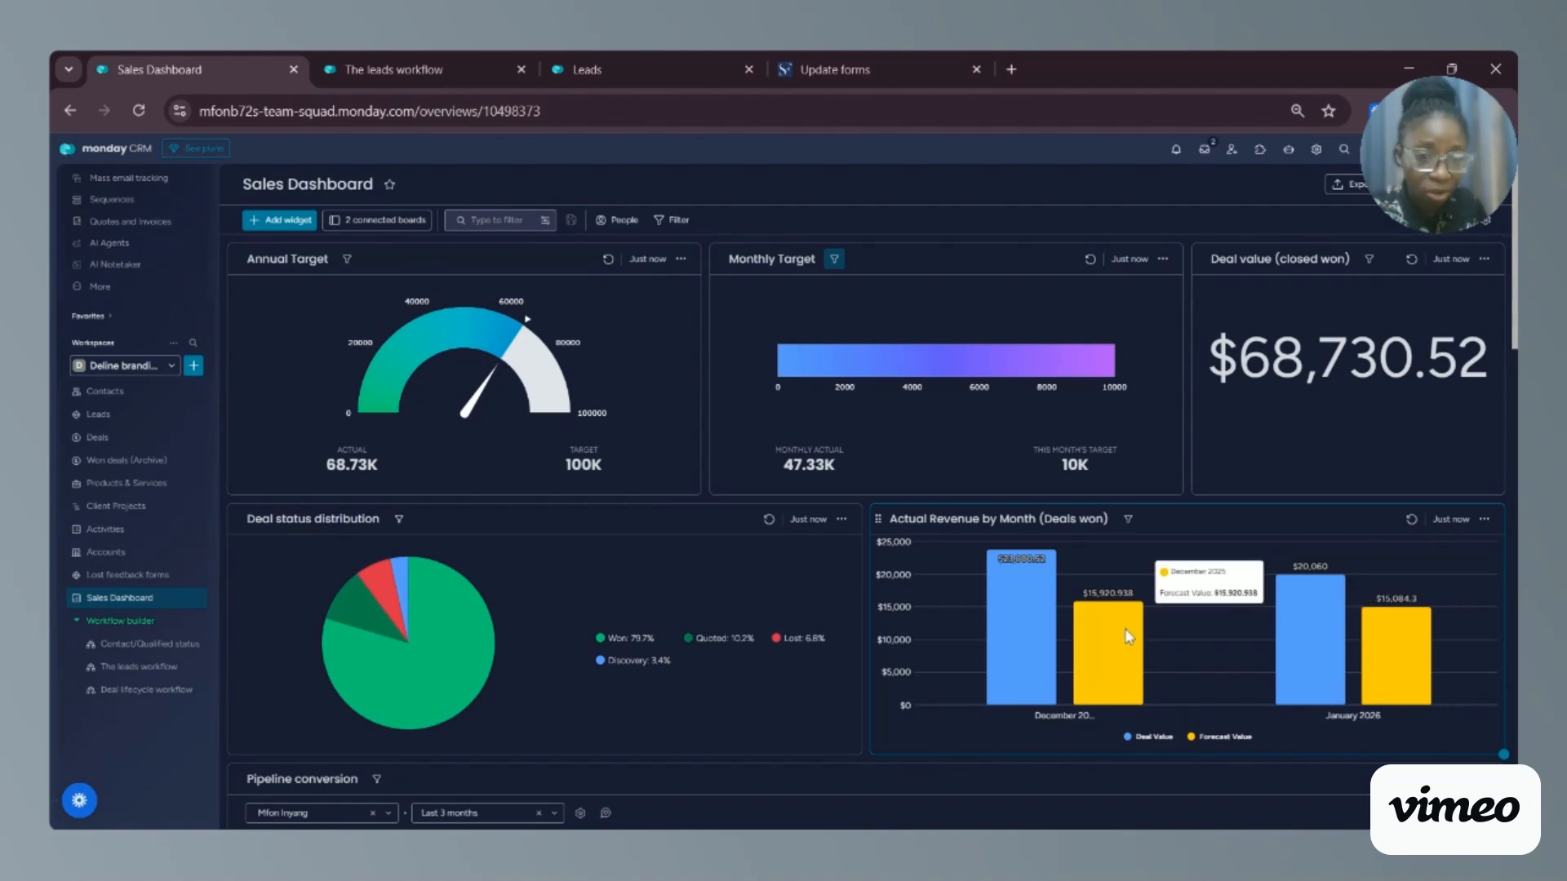
pyautogui.moveTo(1126, 637)
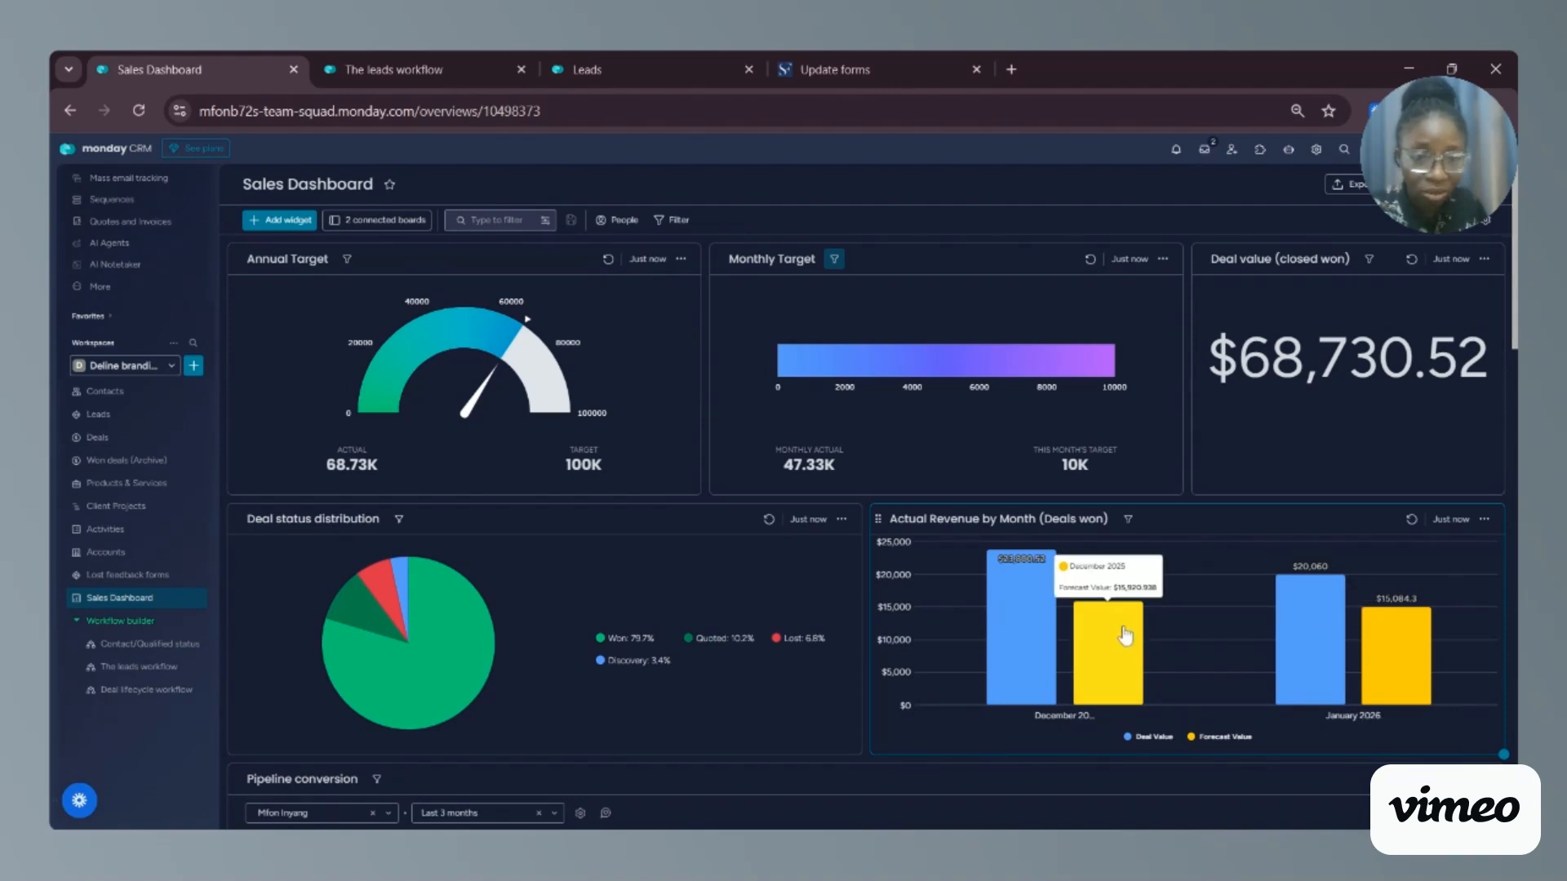
pyautogui.moveTo(1010, 585)
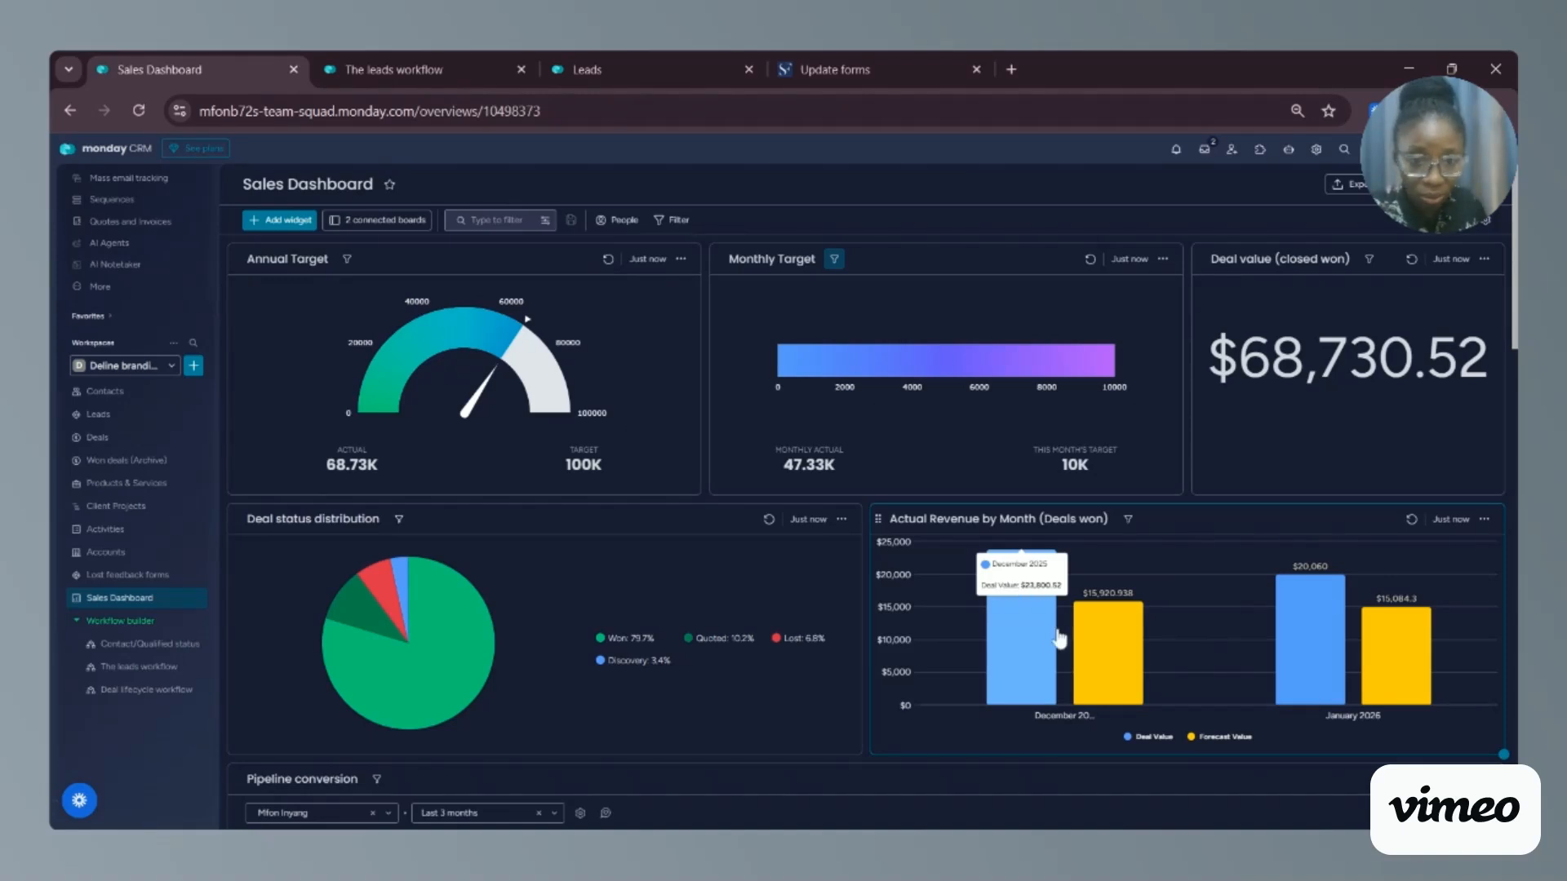
pyautogui.moveTo(1346, 650)
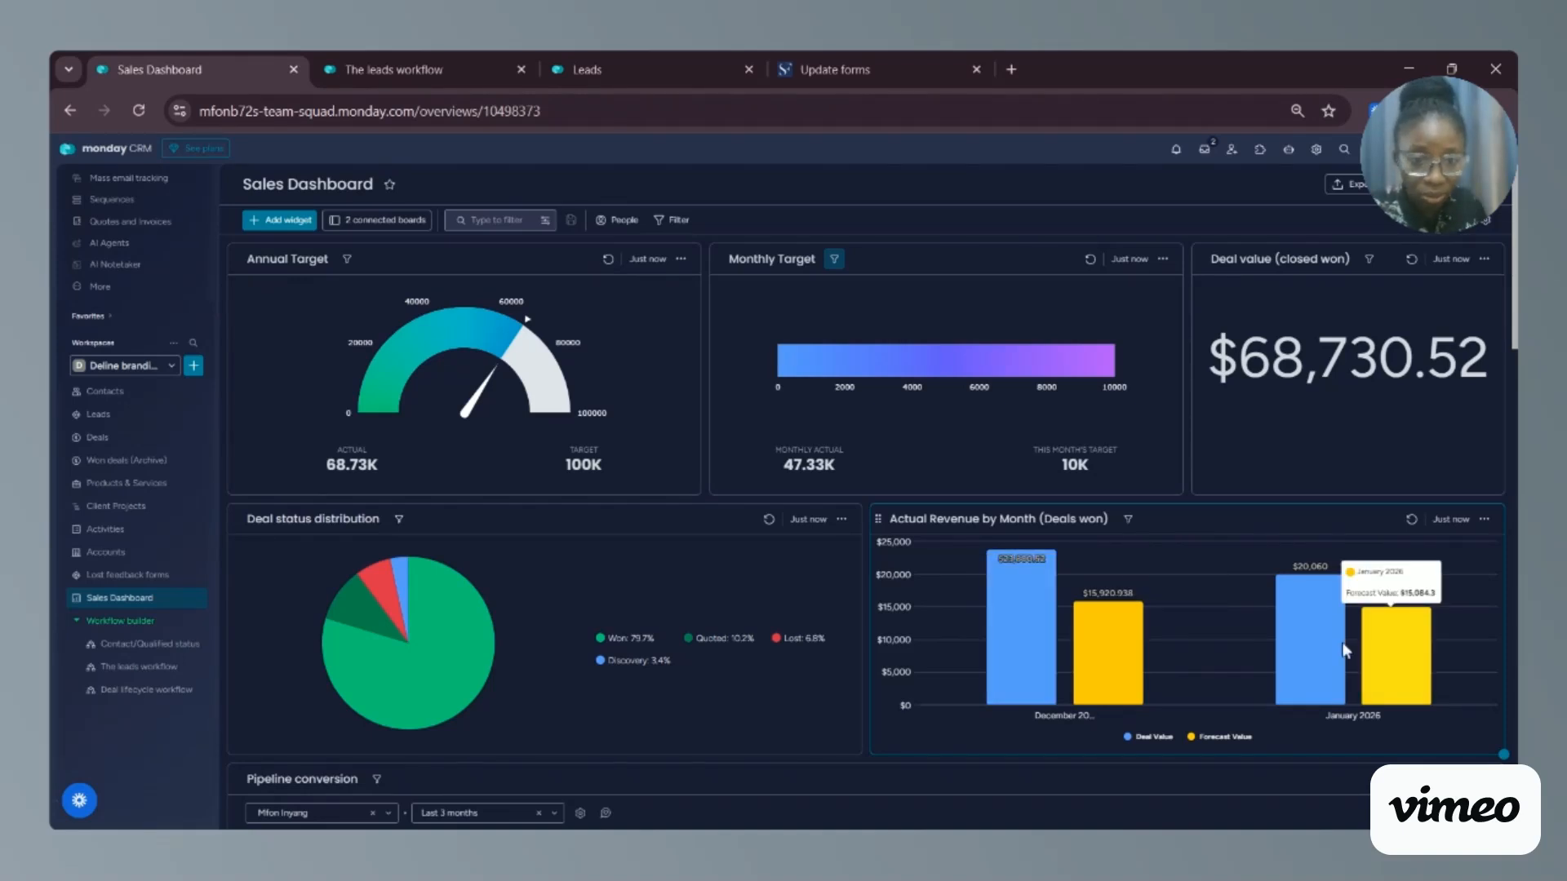
pyautogui.moveTo(1291, 698)
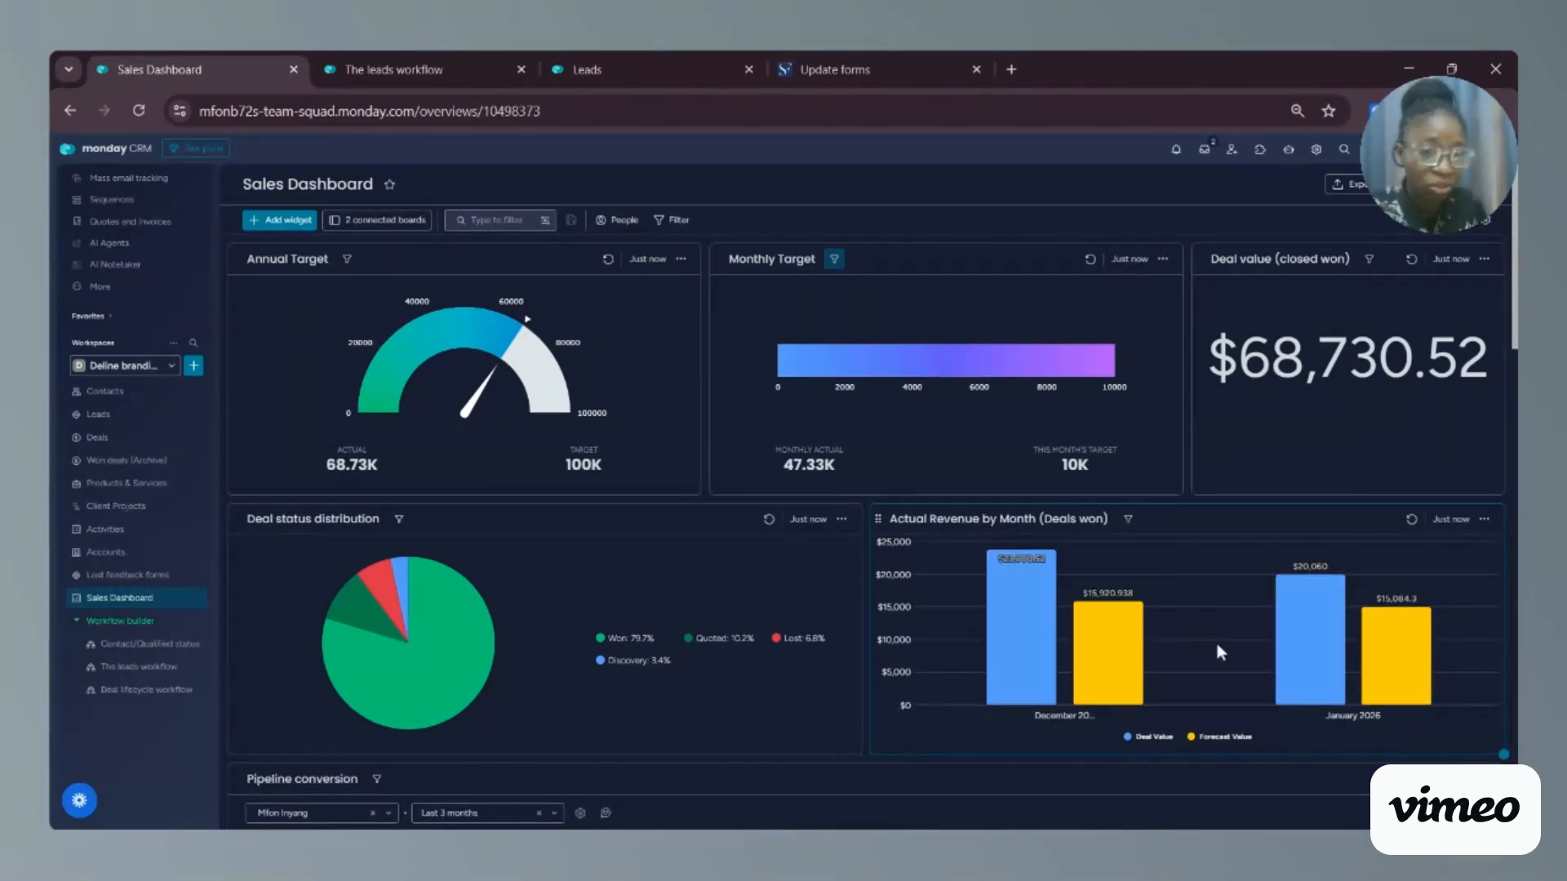
# - Examine the dashboard's Pipeline conversion funnel and the bars of the Deal value by Stage chart
pyautogui.scroll(-4, 1219, 639)
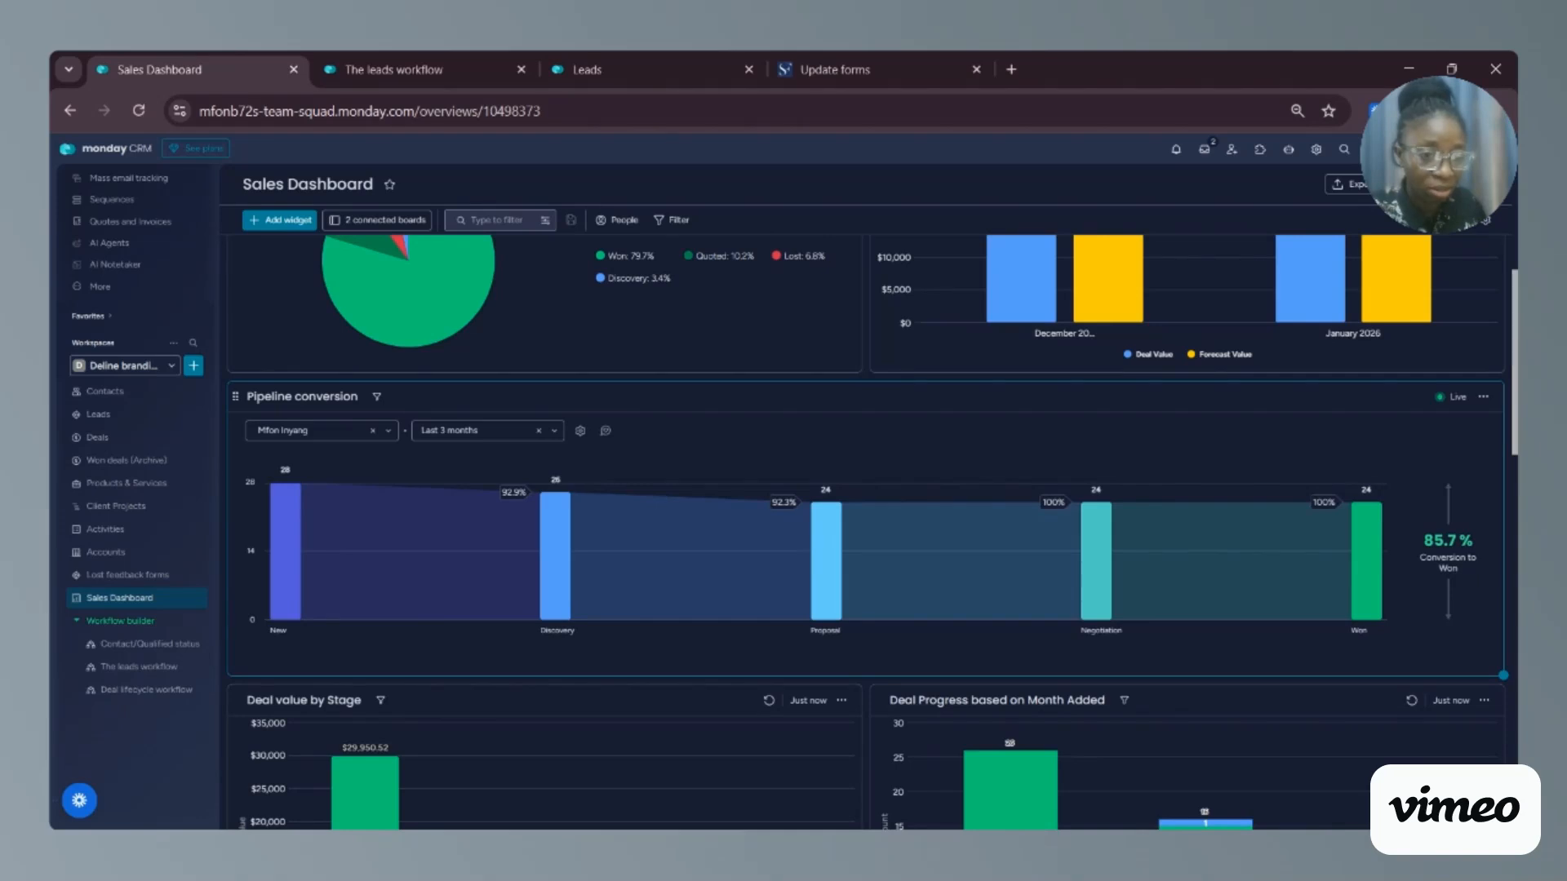
pyautogui.scroll(-3, 914, 590)
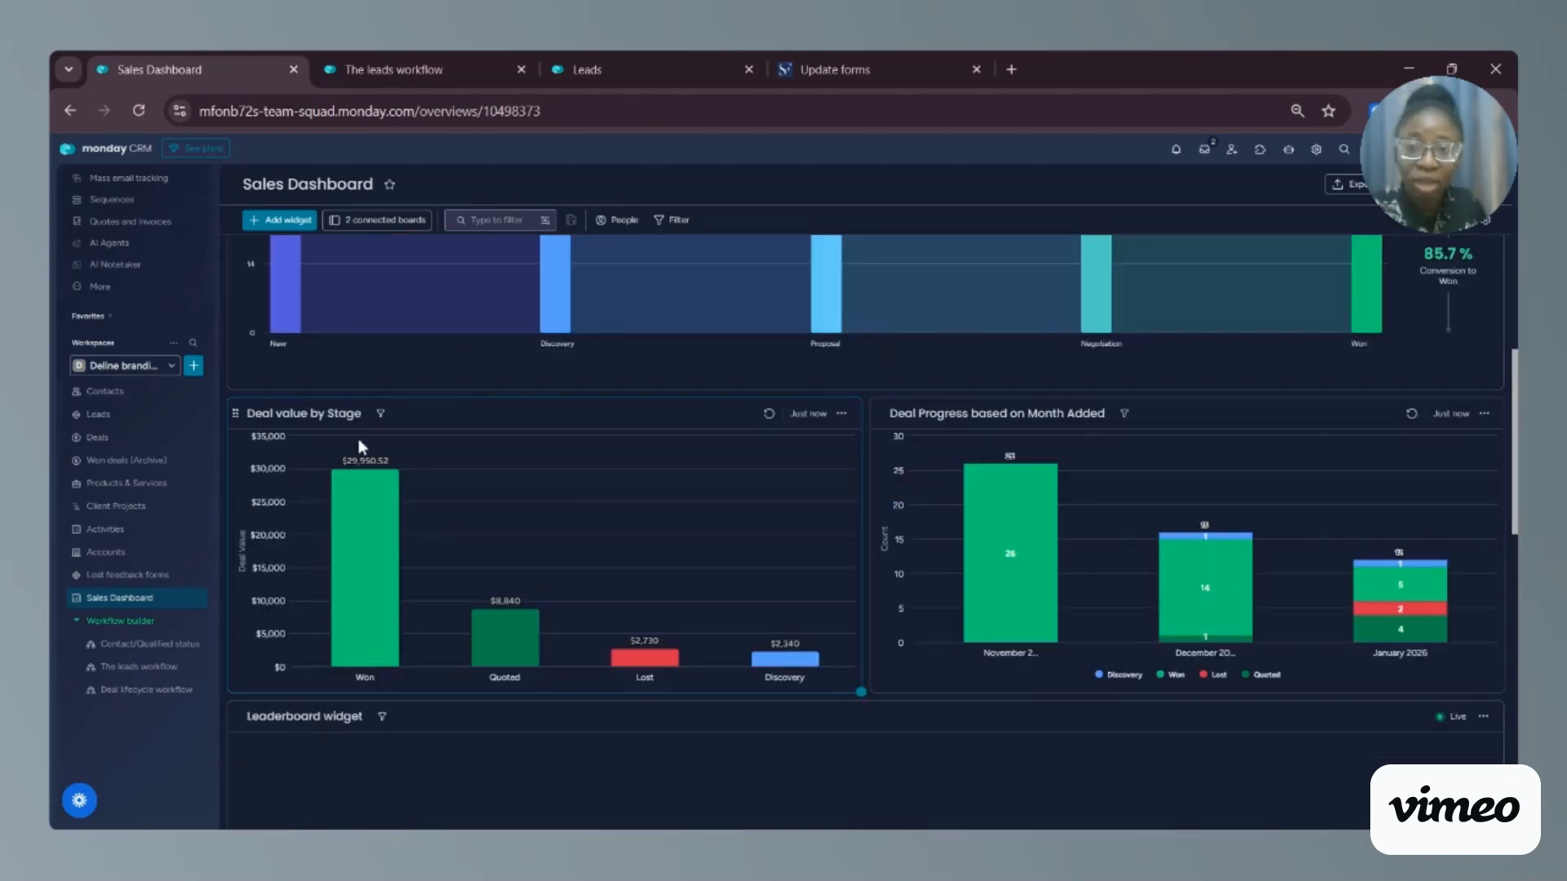
pyautogui.moveTo(376, 538)
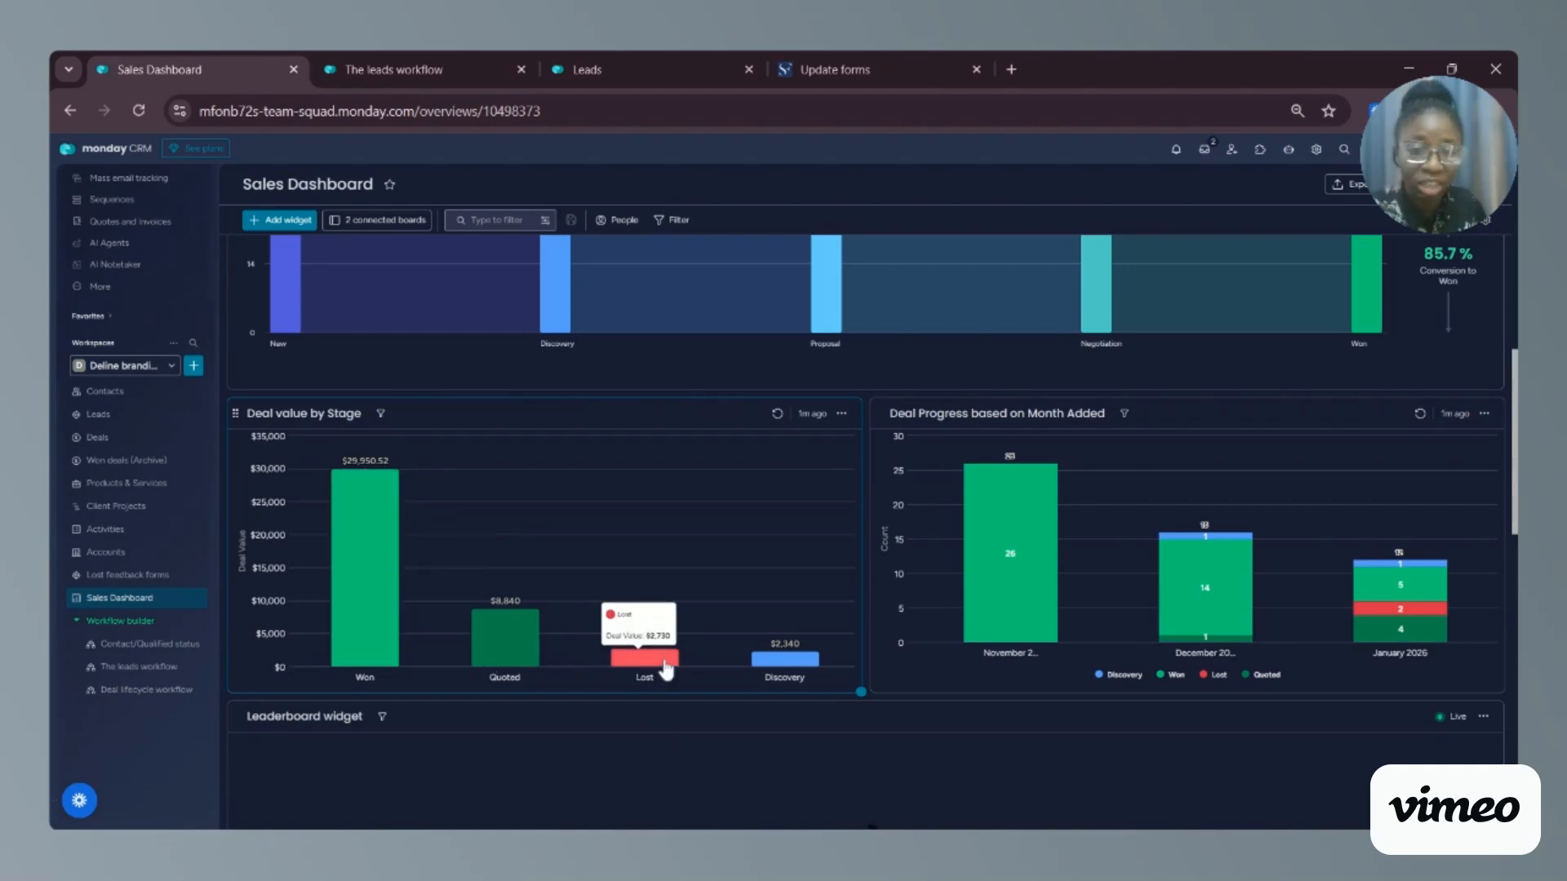
# - Examine the dashboard's Discovery bar, the Deal Progress based on Month Added chart, the Leaderboard widget and the Customer spend overview table
pyautogui.moveTo(789, 662)
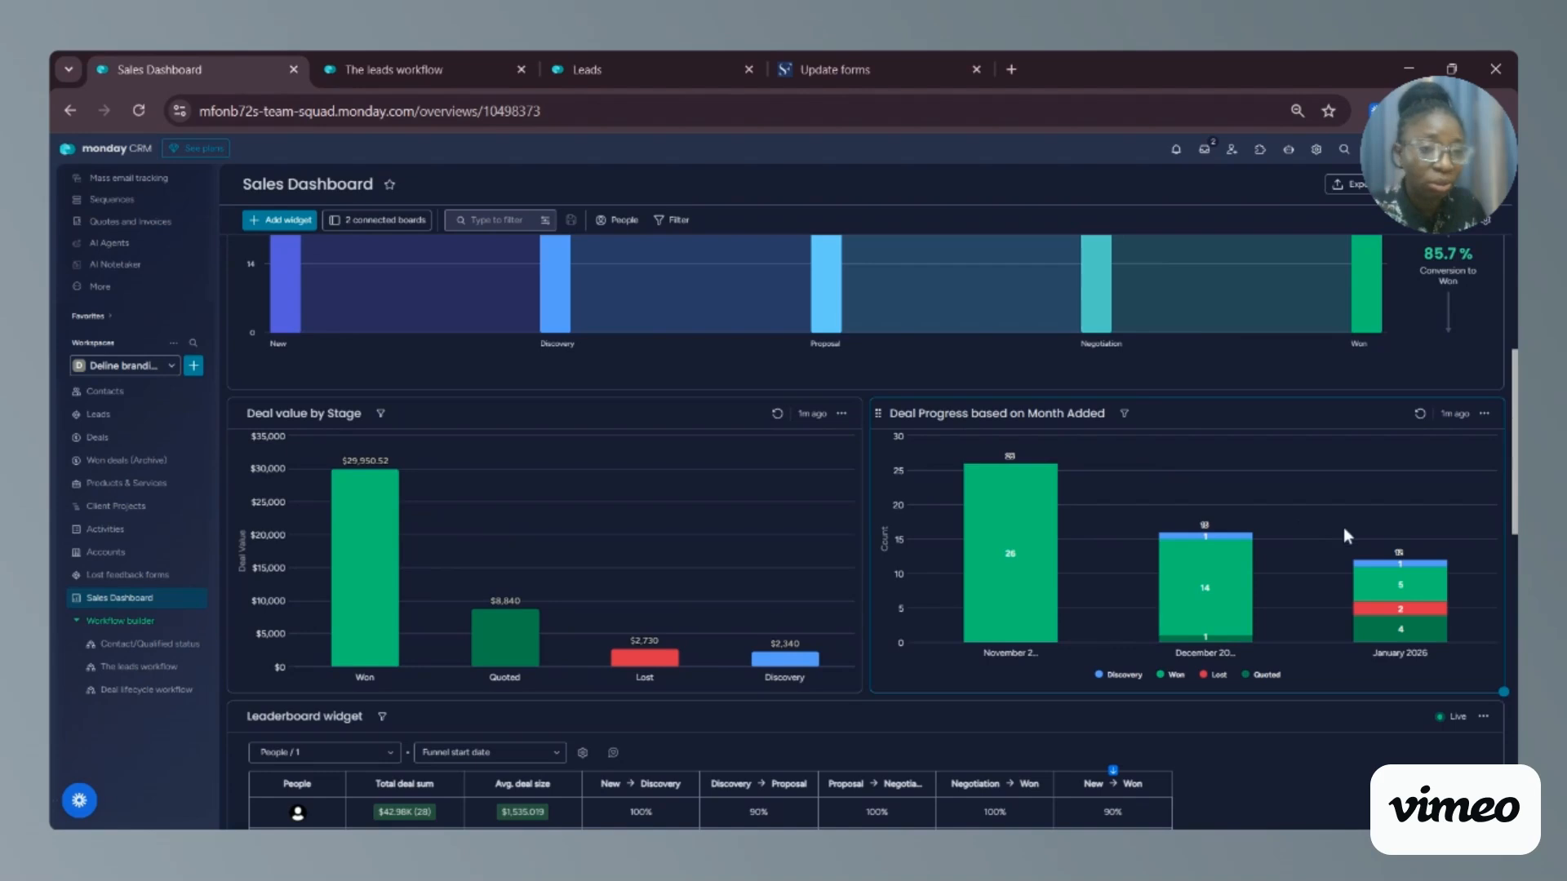
pyautogui.scroll(-3, 1387, 547)
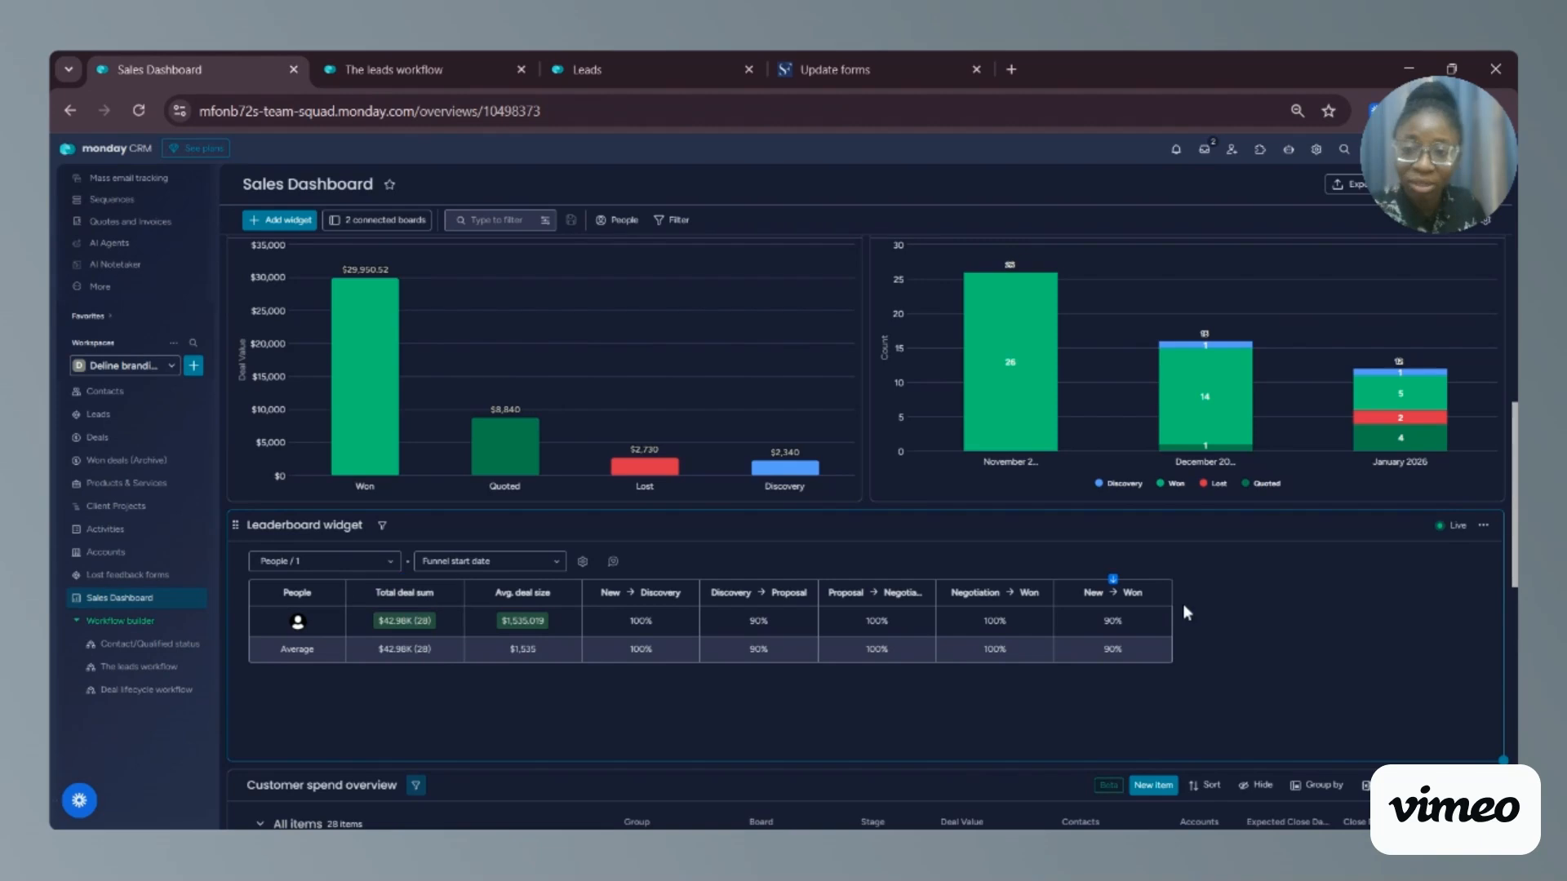
pyautogui.scroll(-5, 1069, 606)
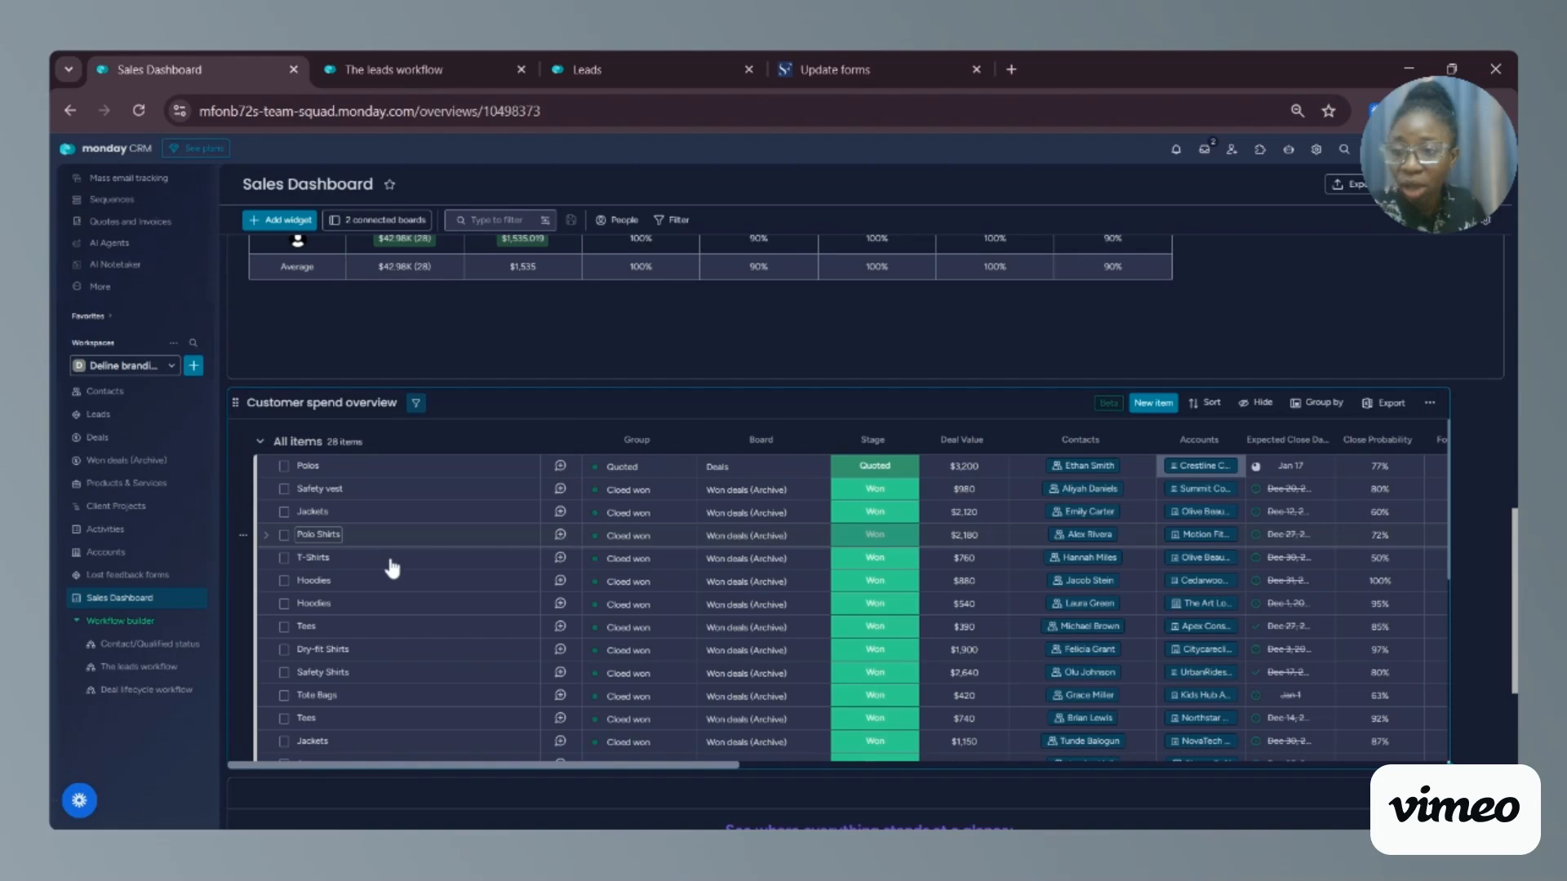
# - Open the Deal lifecycle workflow, close its run history and bring the Discovery, Quoted, Won and Lost branches into view together
pyautogui.click(160, 692)
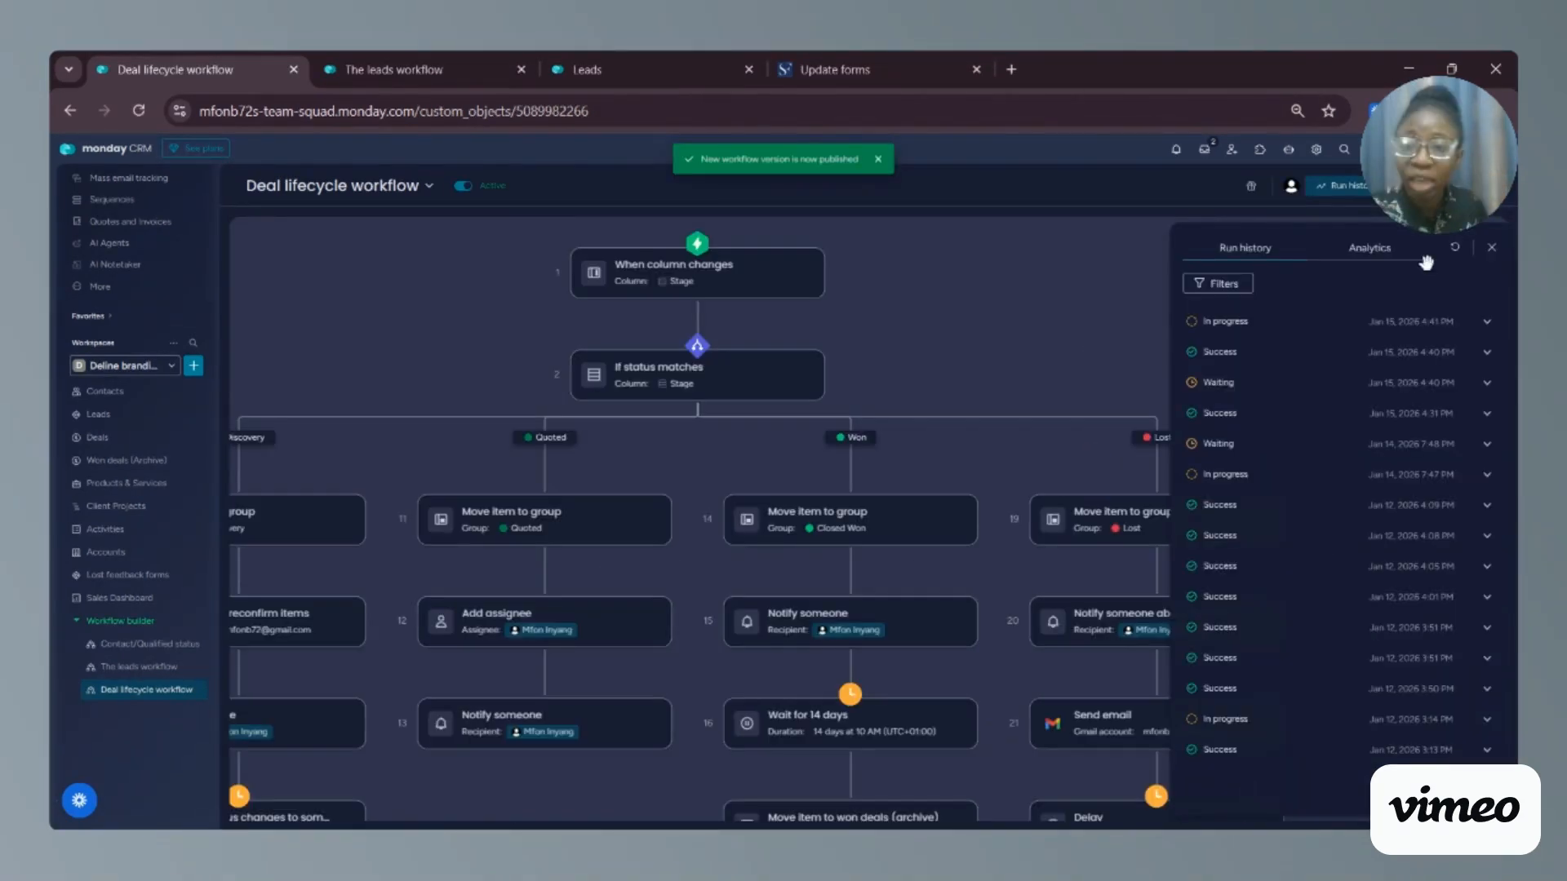
pyautogui.click(1502, 245)
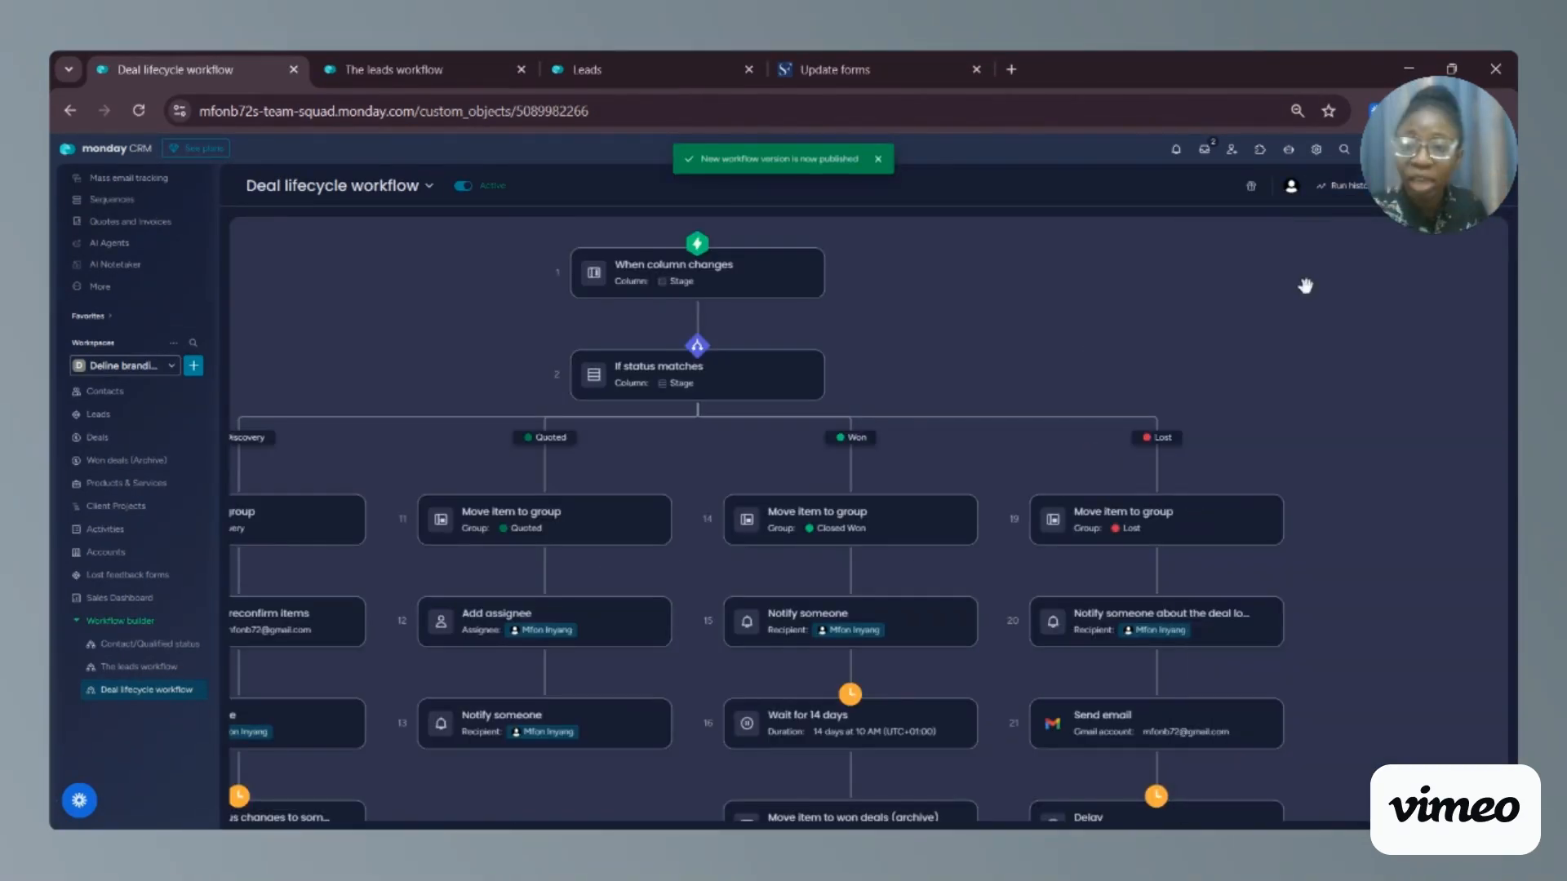
pyautogui.moveTo(1187, 326); pyautogui.dragTo(1119, 319)
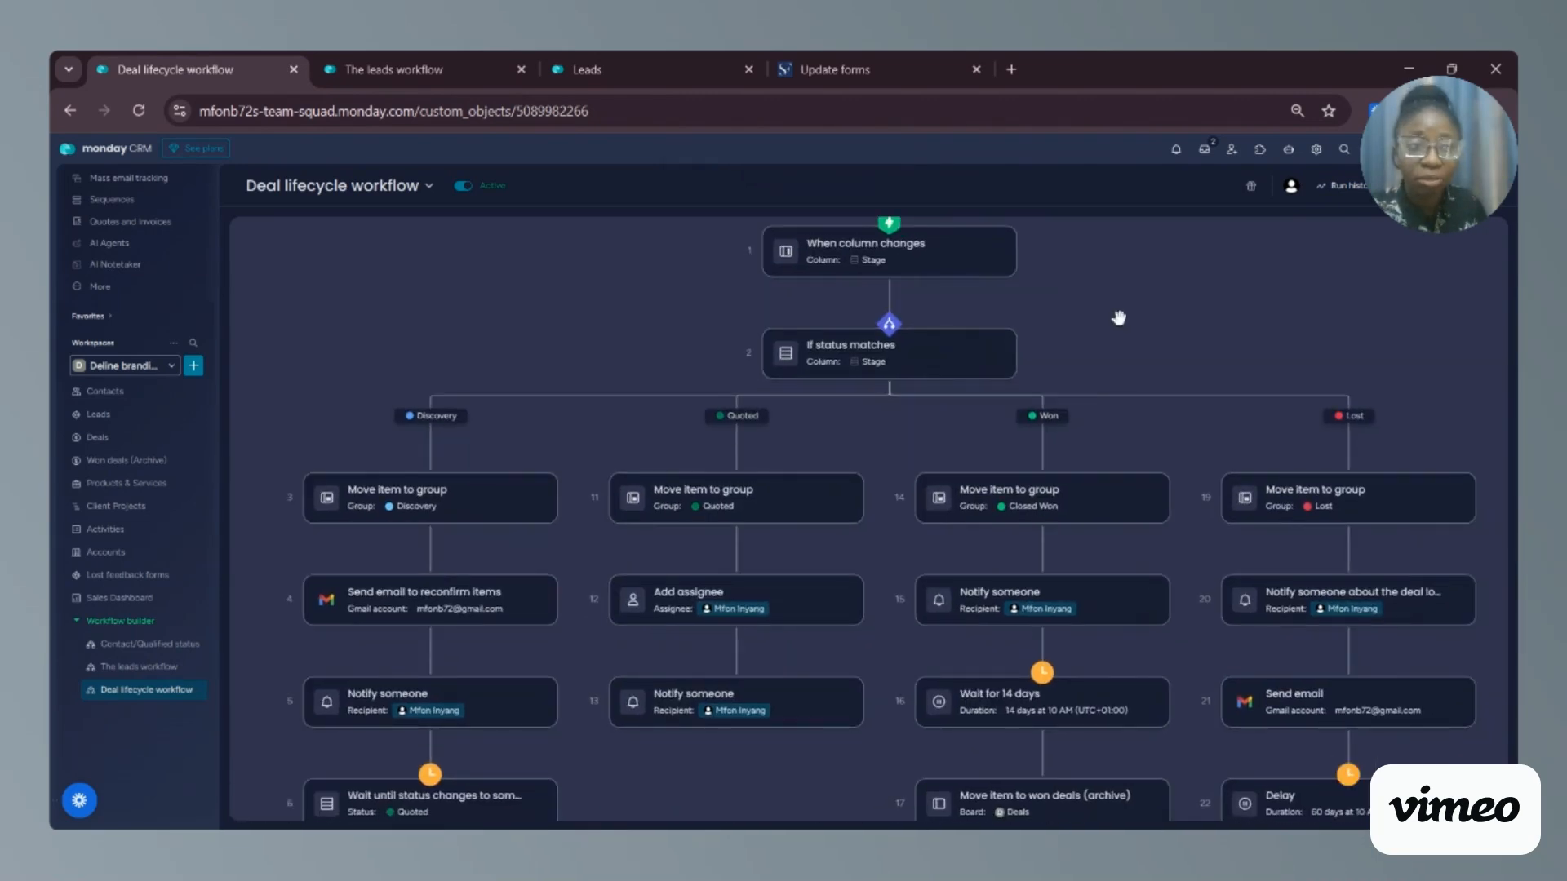